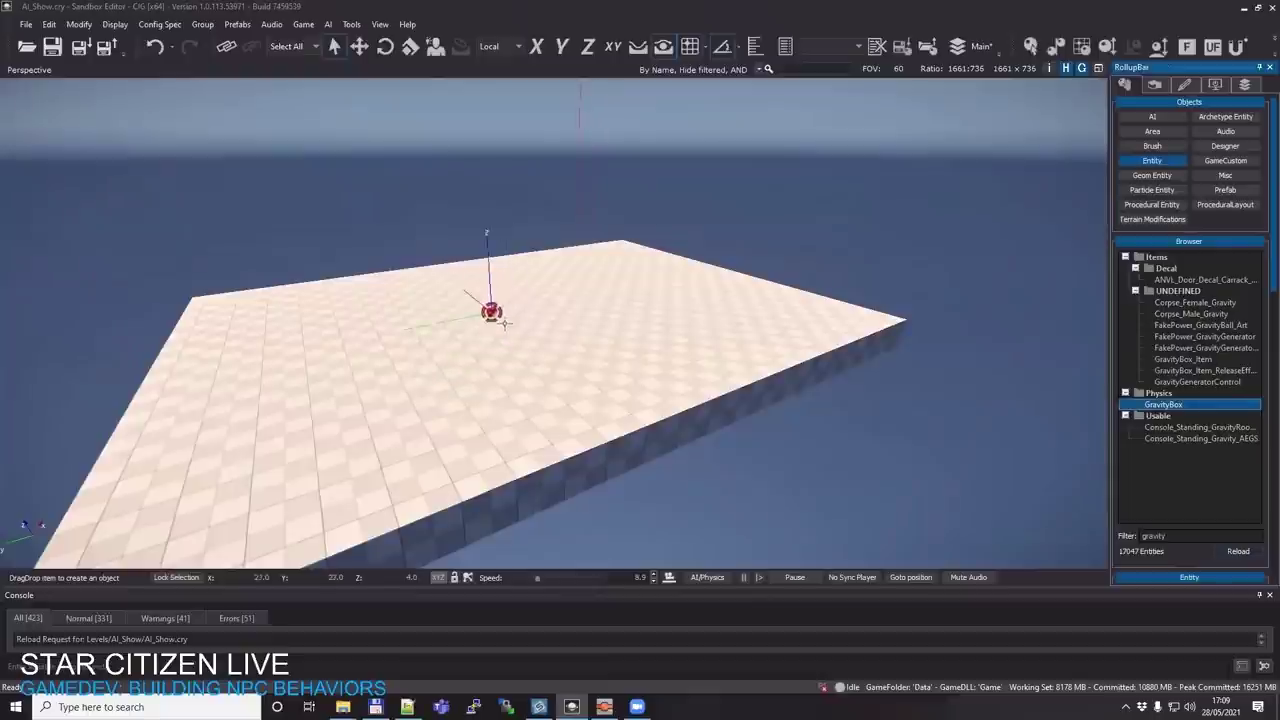
Place a female human NewBabbage technician engineer NPC from the engineer-filtered entities on the checkered floor
{"action": "key", "text": "s"}
{"action": "right_click_drag", "start_coordinate": [557, 271], "coordinate": [590, 308]}
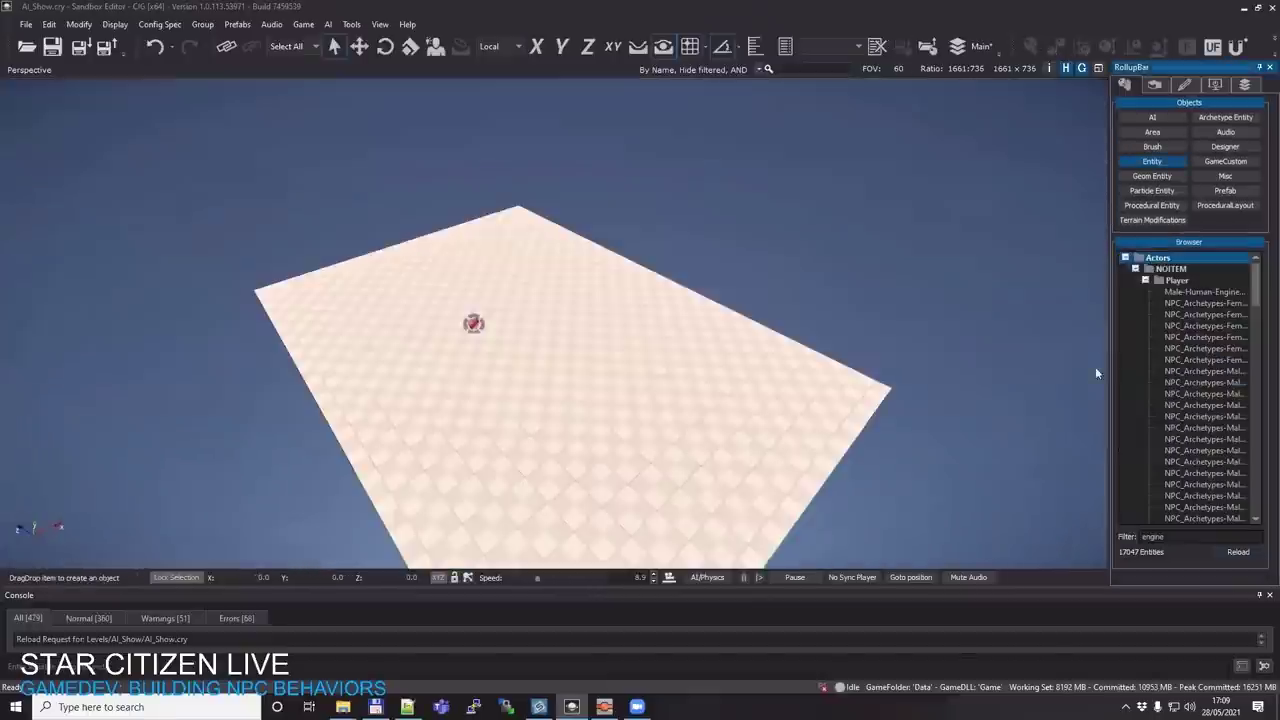
{"action": "left_click_drag", "start_coordinate": [1109, 368], "coordinate": [926, 368]}
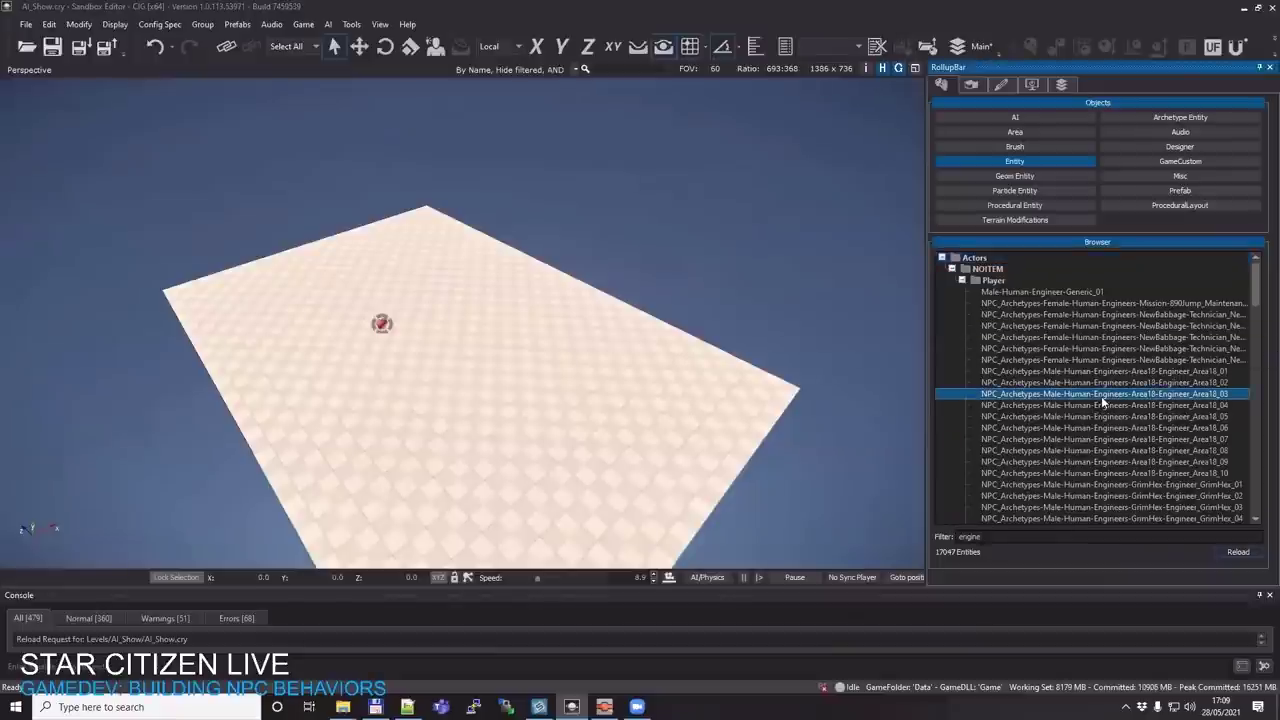
{"action": "left_click", "coordinate": [1097, 338]}
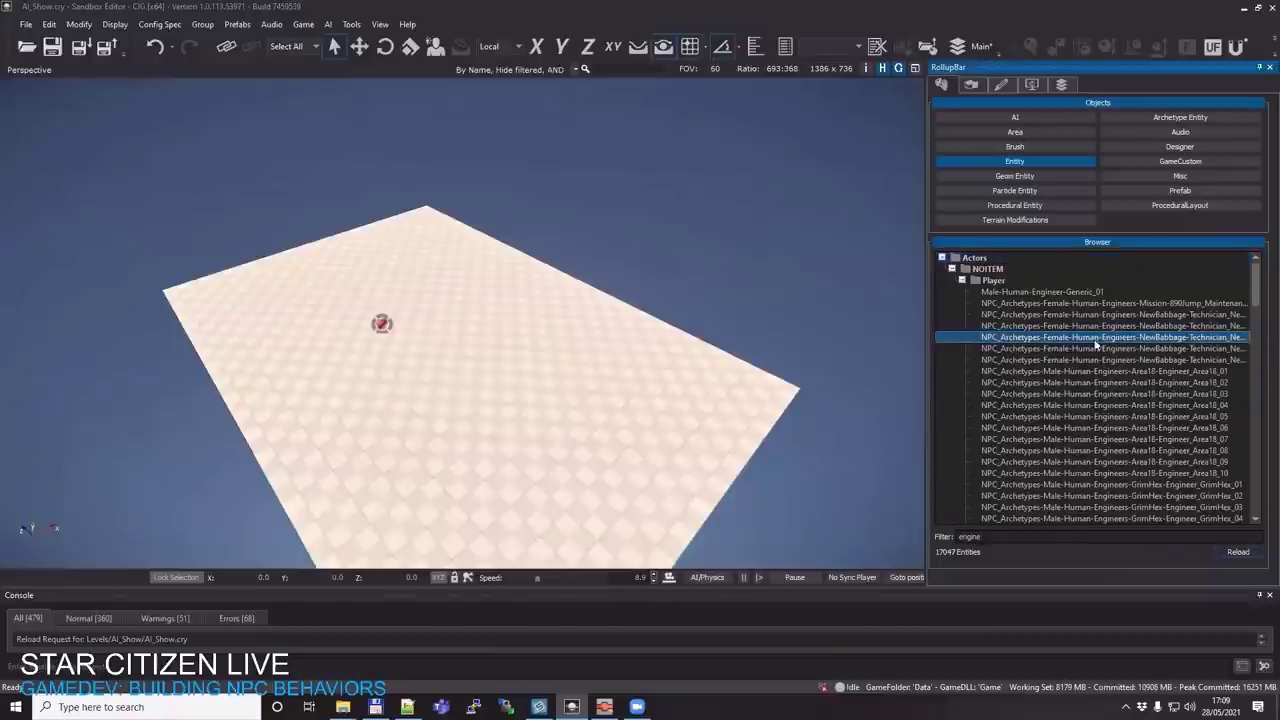
{"action": "left_click", "coordinate": [349, 305]}
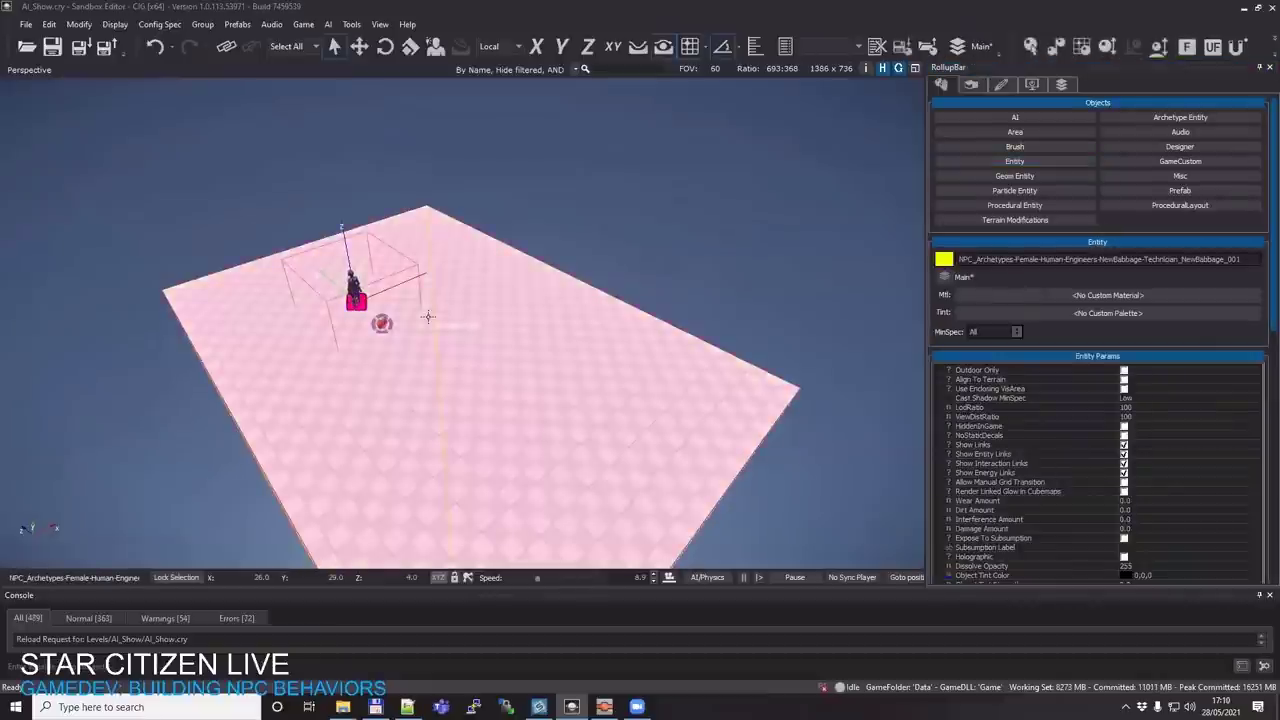
Set the engineer's Subsumption Activity in the Subsumption Component to Engineer_AI_Show
{"action": "left_click_drag", "start_coordinate": [926, 355], "coordinate": [885, 355]}
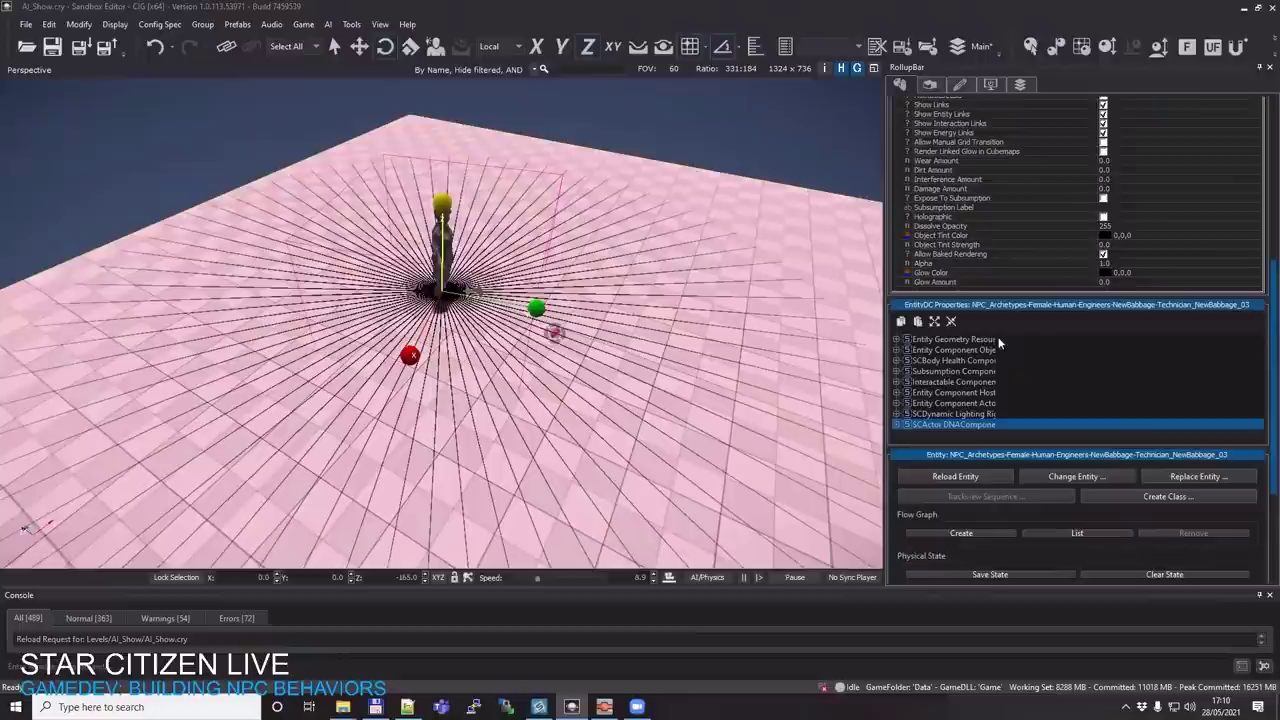
{"action": "left_click_drag", "start_coordinate": [996, 339], "coordinate": [1071, 339]}
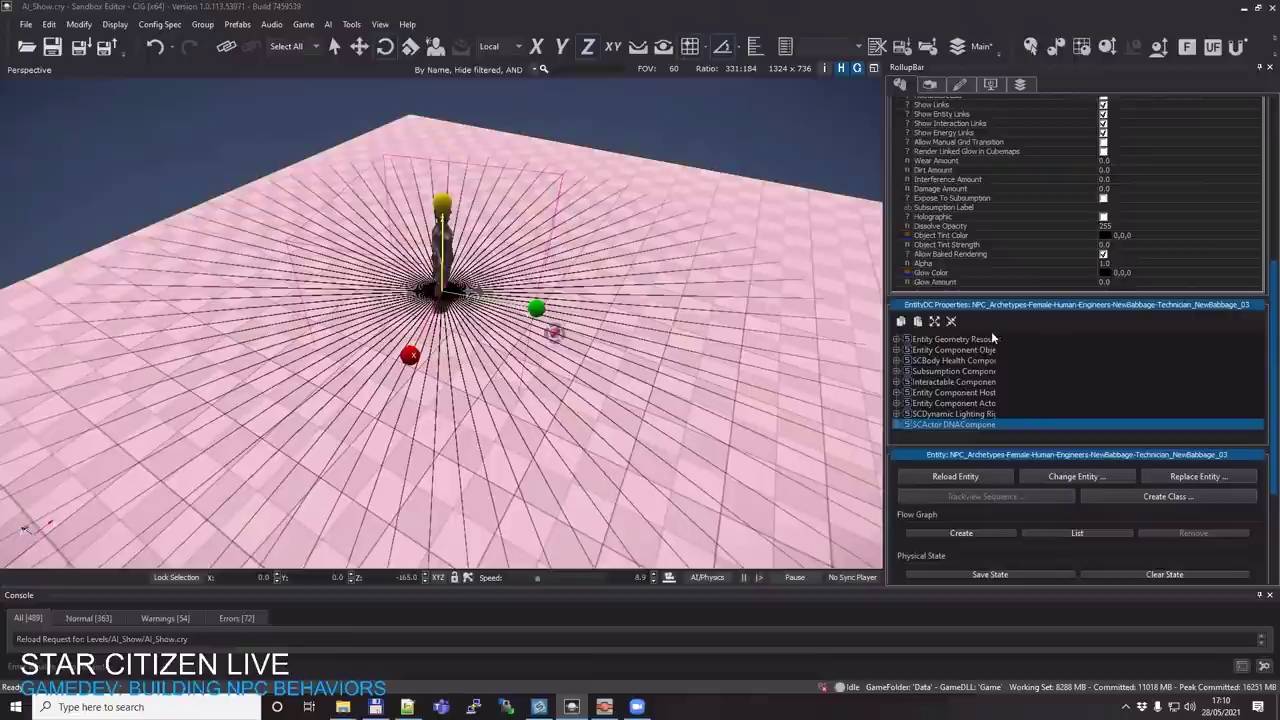
{"action": "left_click_drag", "start_coordinate": [1000, 339], "coordinate": [1070, 339]}
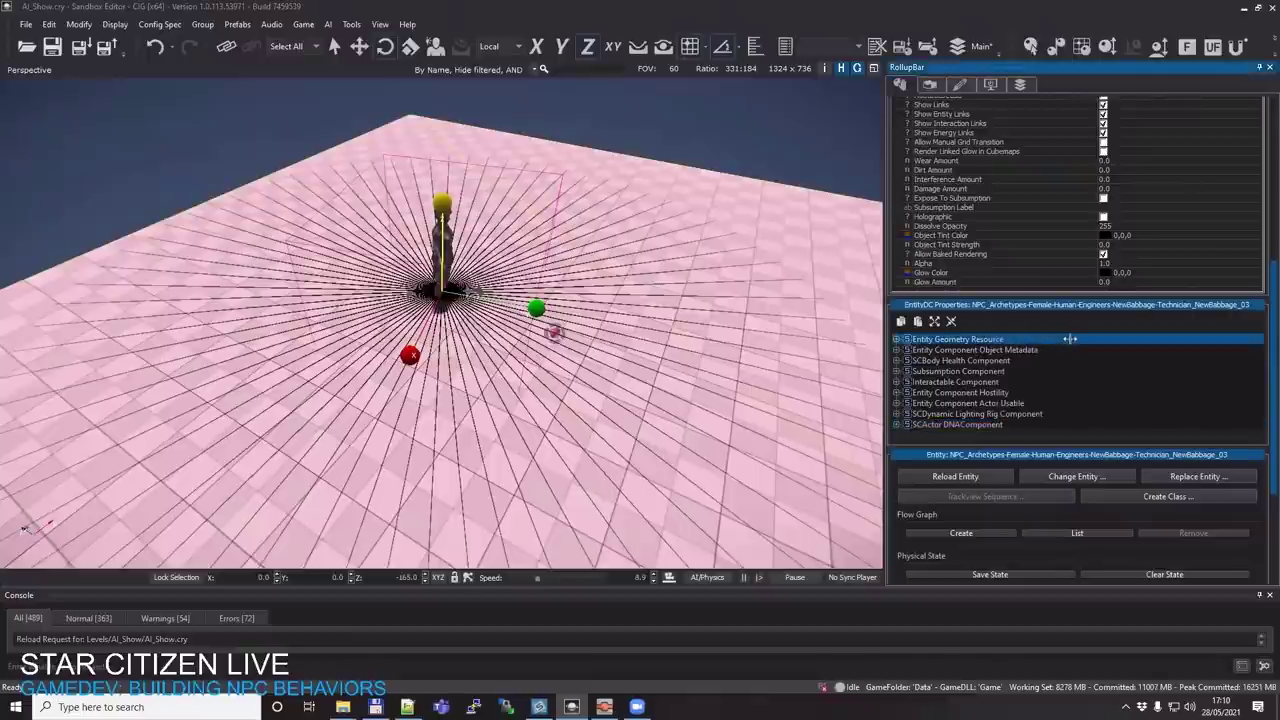
{"action": "scroll", "coordinate": [1005, 380], "scroll_direction": "down", "scroll_amount": 1}
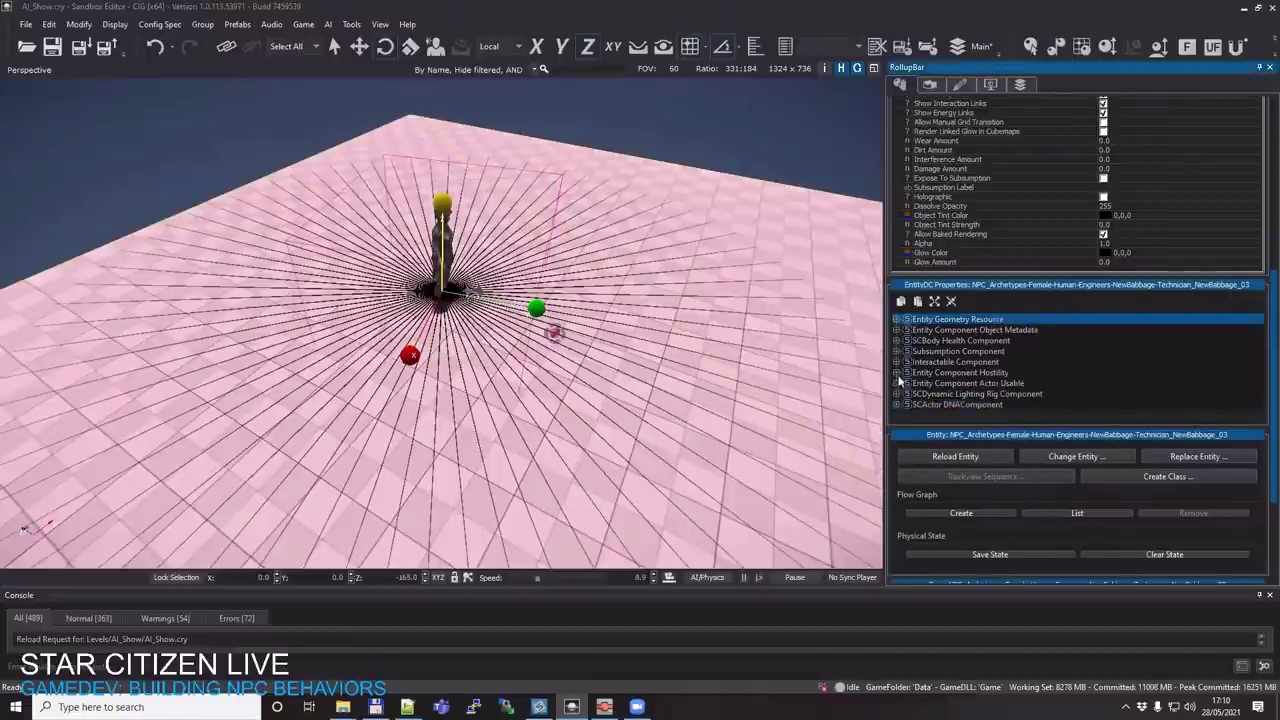
{"action": "left_click", "coordinate": [897, 351]}
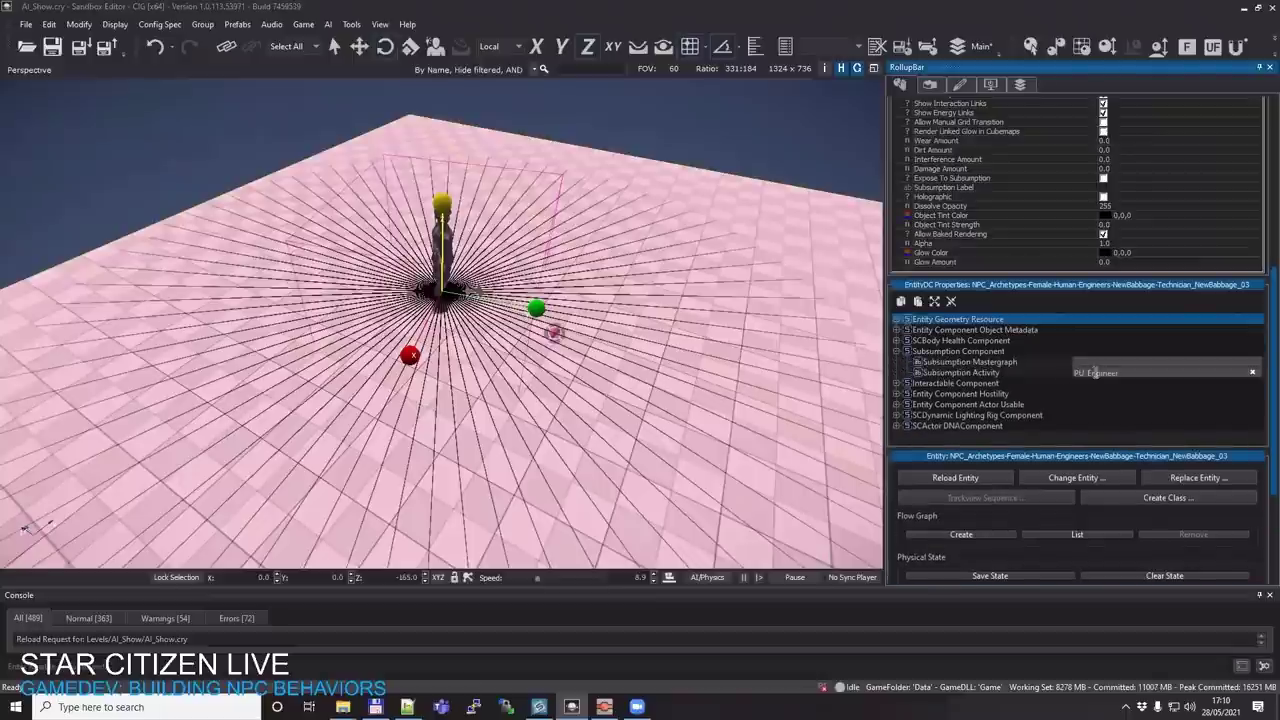
{"action": "left_click", "coordinate": [1105, 372]}
{"action": "scroll", "coordinate": [1140, 371], "scroll_direction": "up", "scroll_amount": 1}
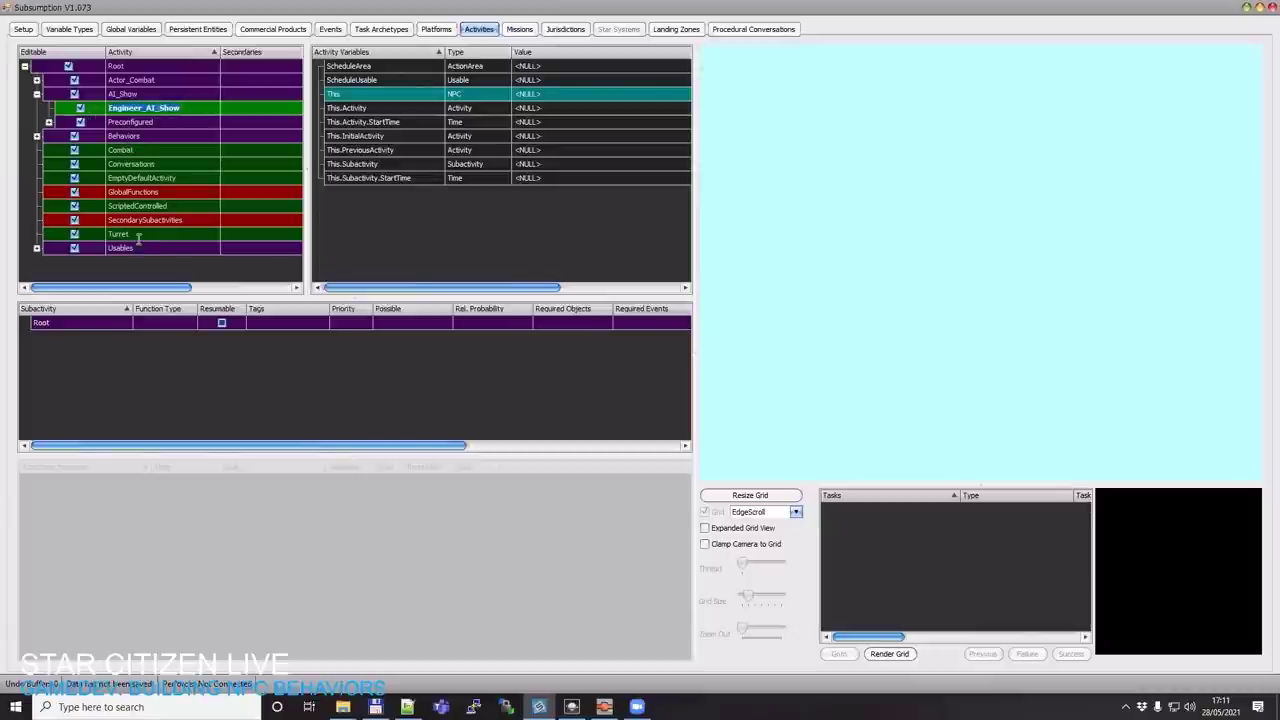
{"action": "key", "text": "alt+Tab"}
{"action": "left_click", "coordinate": [1093, 393]}
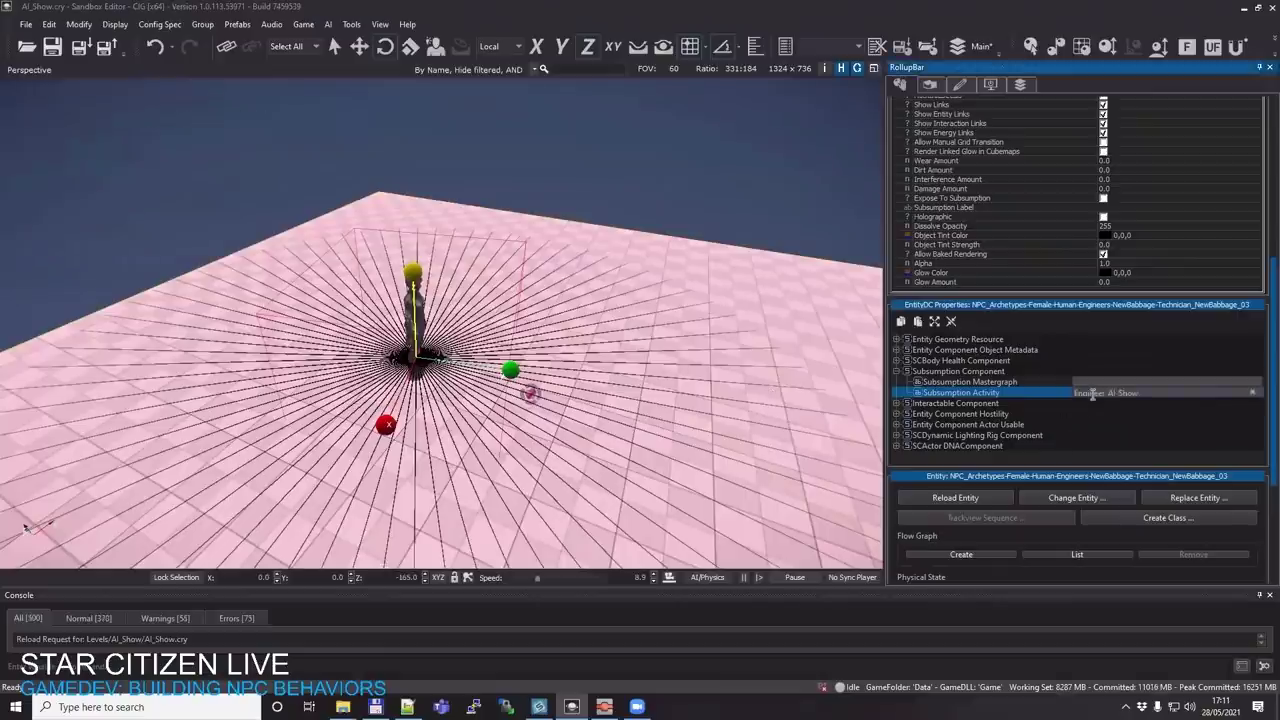
Switch to the Subsumption editor and add an Idle subactivity with priority 100 to the Engineer_AI_Show activity
{"action": "key", "text": "alt+Tab"}
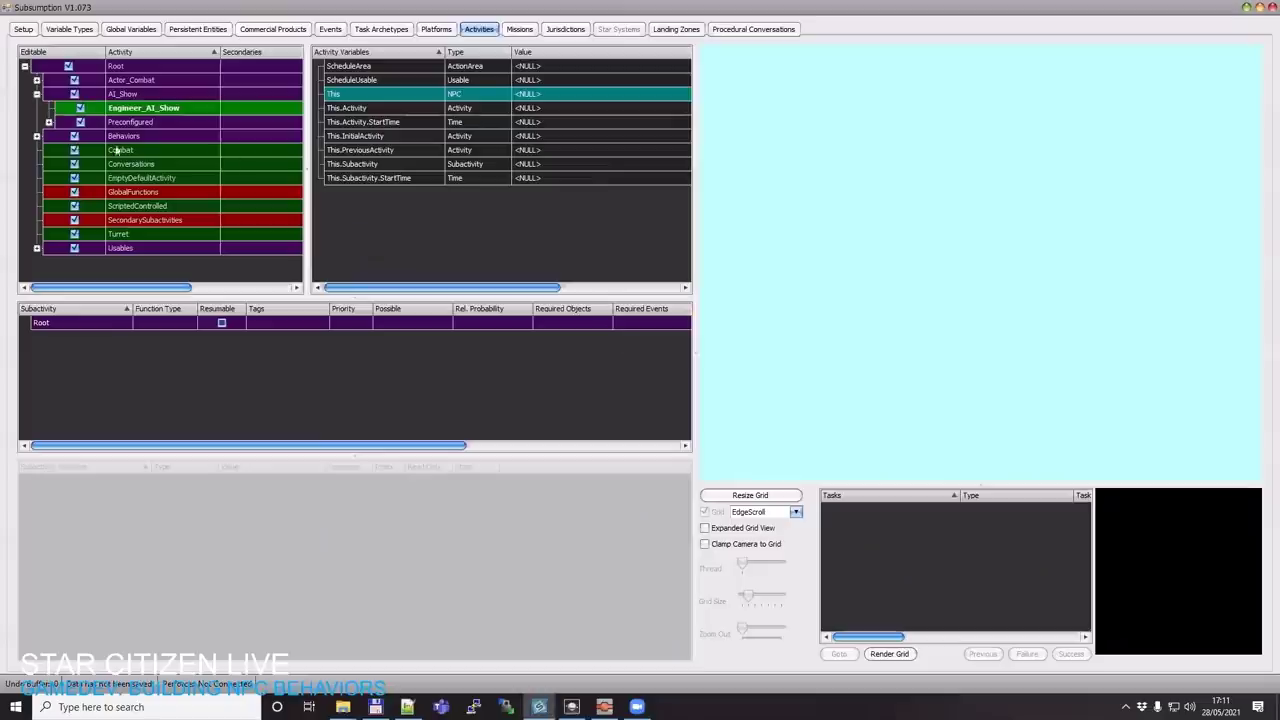
{"action": "right_click", "coordinate": [82, 322]}
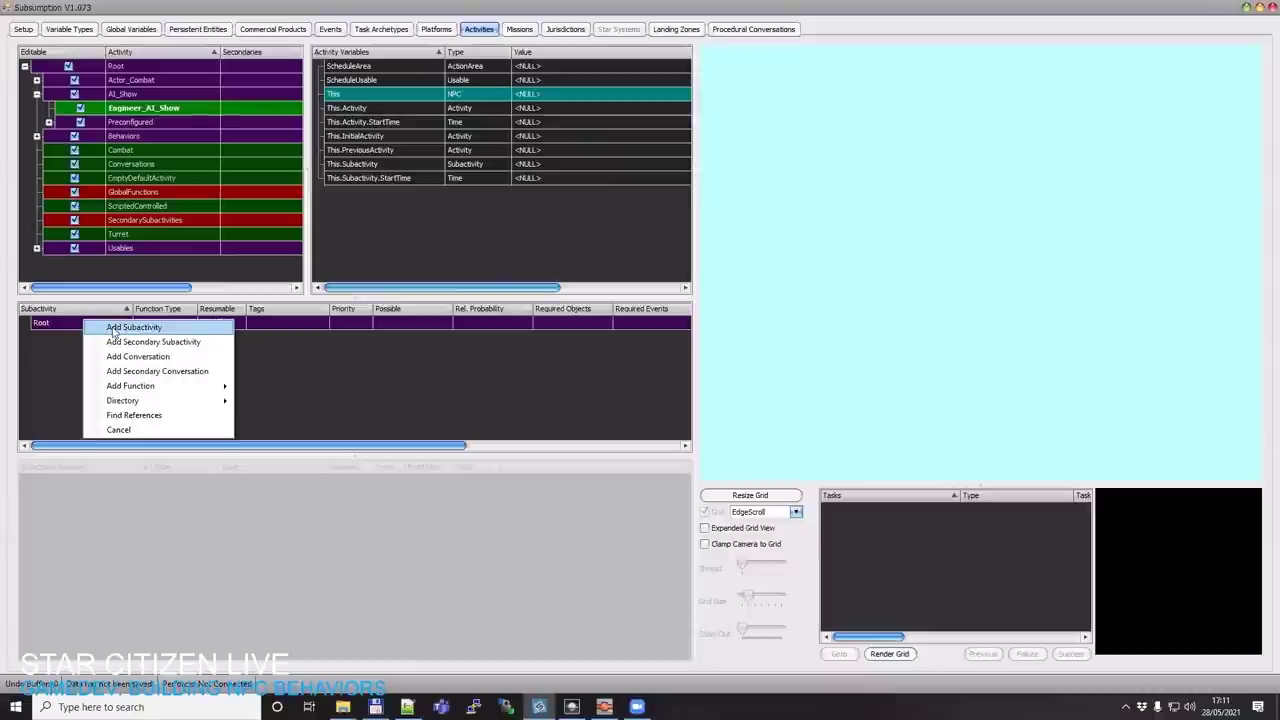
{"action": "left_click", "coordinate": [105, 327]}
{"action": "type", "text": "Idle"}
{"action": "key", "text": "Return"}
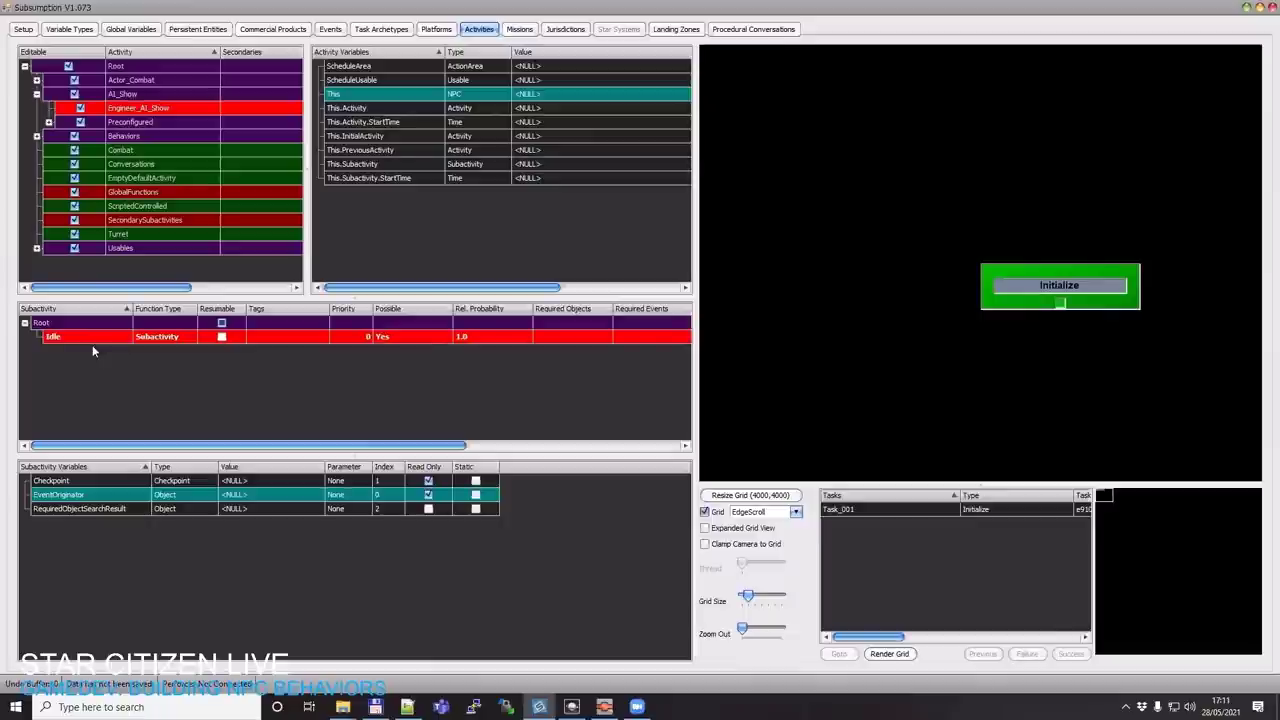
{"action": "double_click", "coordinate": [352, 336]}
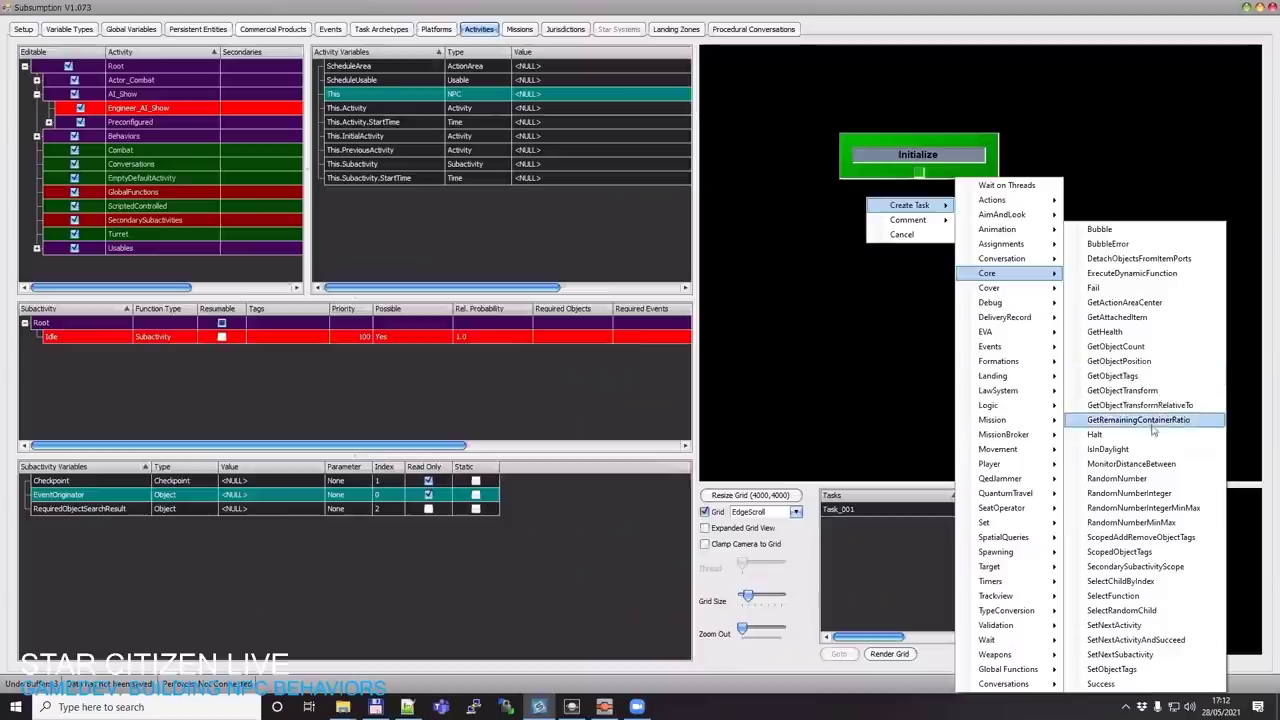
Add a Halt core task to the Idle subactivity, link Initialize to it, and save the data
{"action": "left_click", "coordinate": [1100, 425]}
{"action": "left_click_drag", "start_coordinate": [920, 174], "coordinate": [954, 233]}
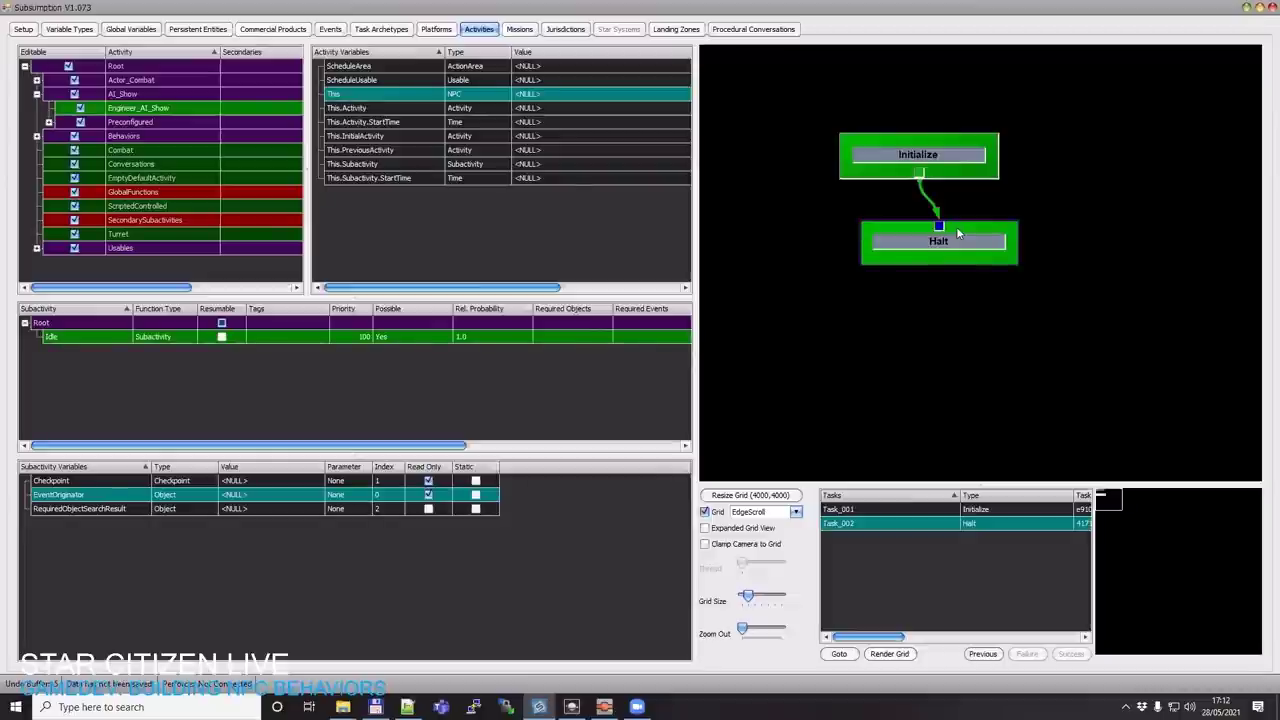
{"action": "key", "text": "ctrl+s"}
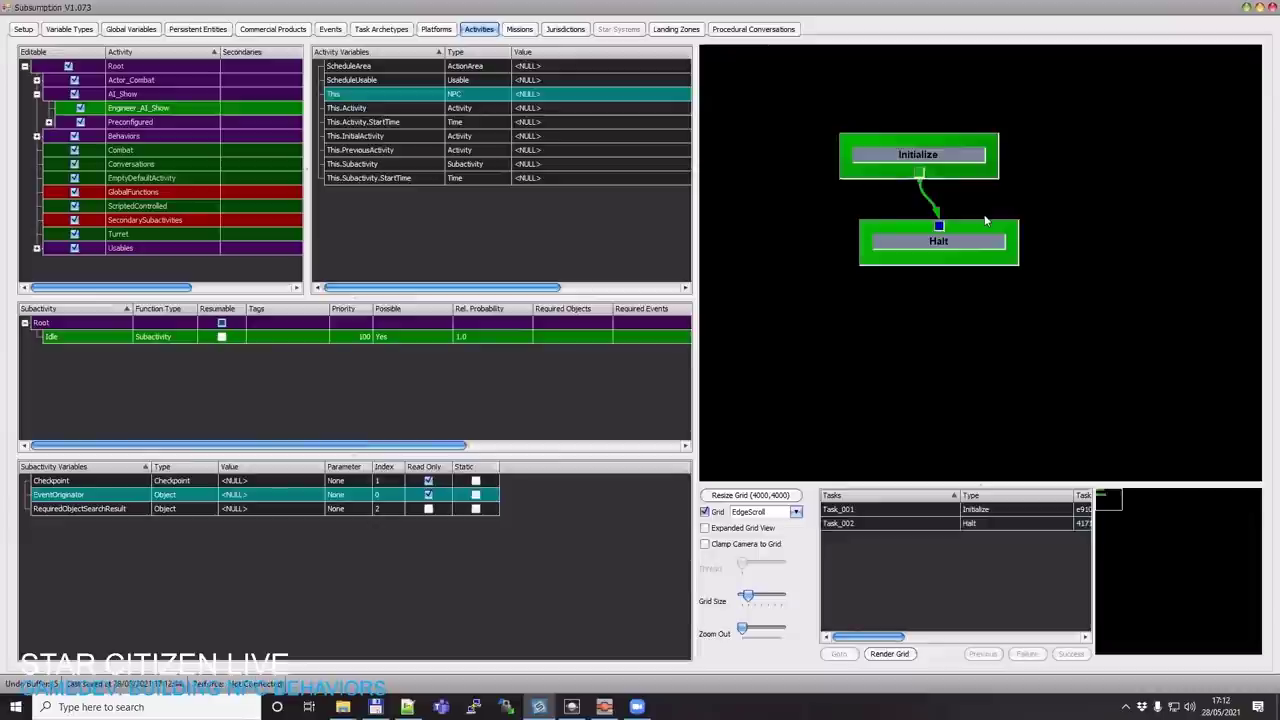
Switch to the Sandbox Editor and run the level in game mode facing the engineer
{"action": "key", "text": "alt+Tab"}
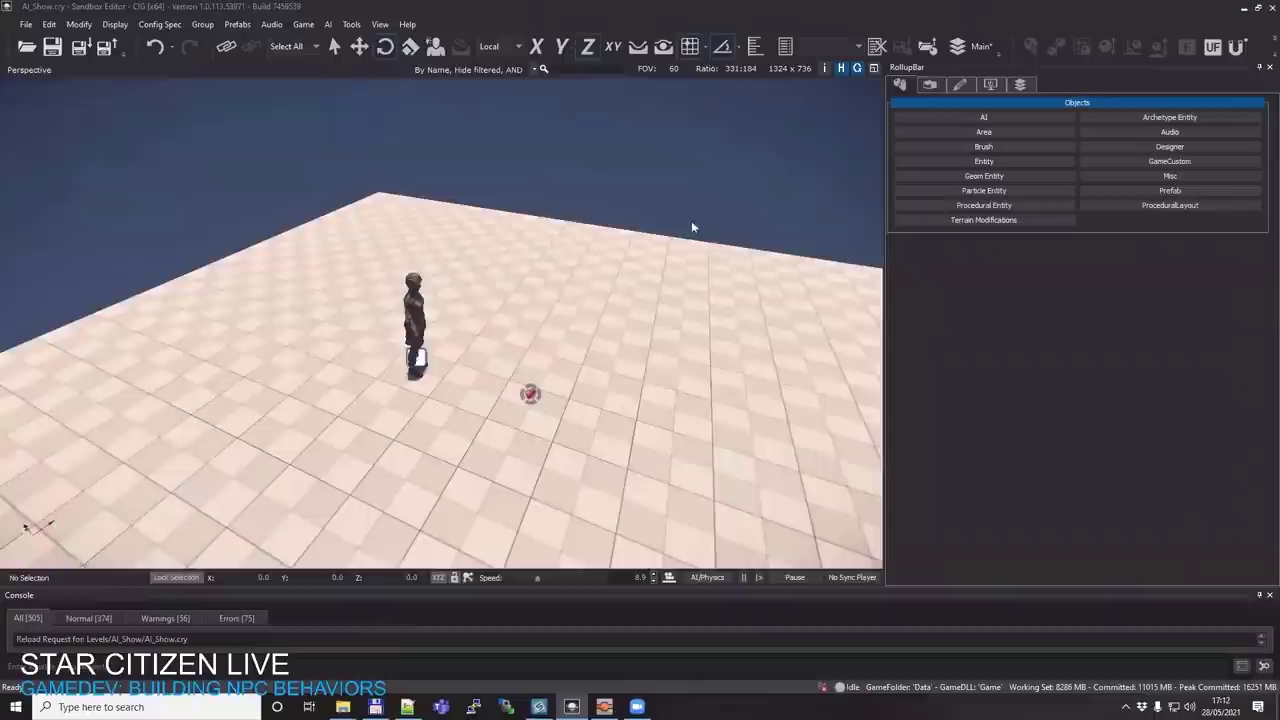
{"action": "key", "text": "d"}
{"action": "right_click_drag", "start_coordinate": [691, 226], "coordinate": [600, 235]}
{"action": "key", "text": "w"}
{"action": "key", "text": "ctrl+g"}
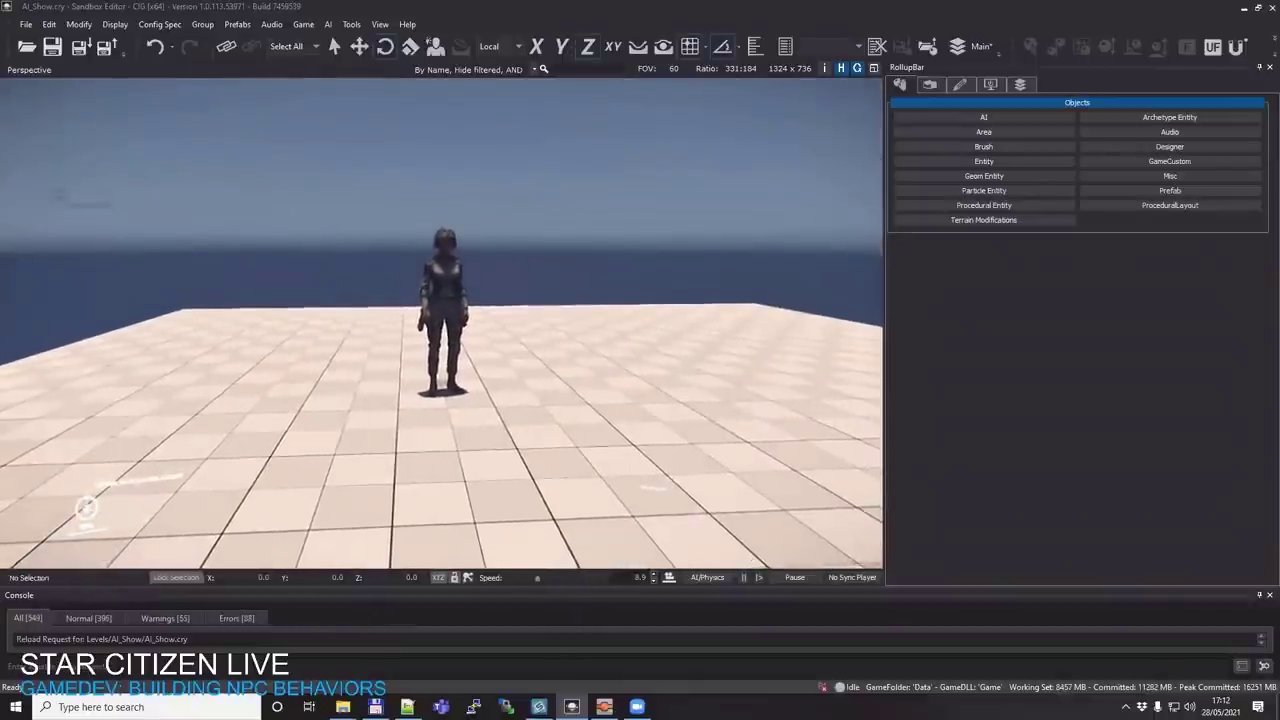
Inspect the engineer's Subsumption debug information using ai_DebugAgent centerview, and leave game mode
{"action": "key", "text": "F11"}
{"action": "right_click_drag", "start_coordinate": [714, 236], "coordinate": [709, 229]}
{"action": "key", "text": "grave"}
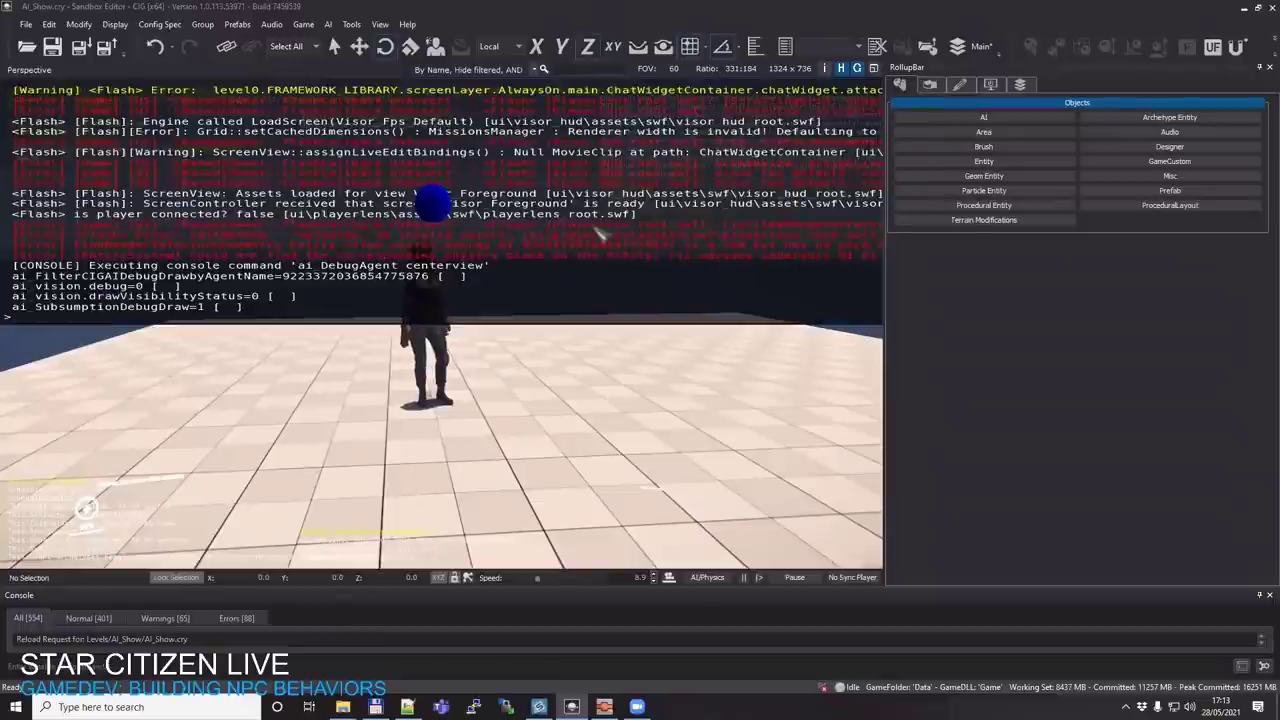
{"action": "key", "text": "grave"}
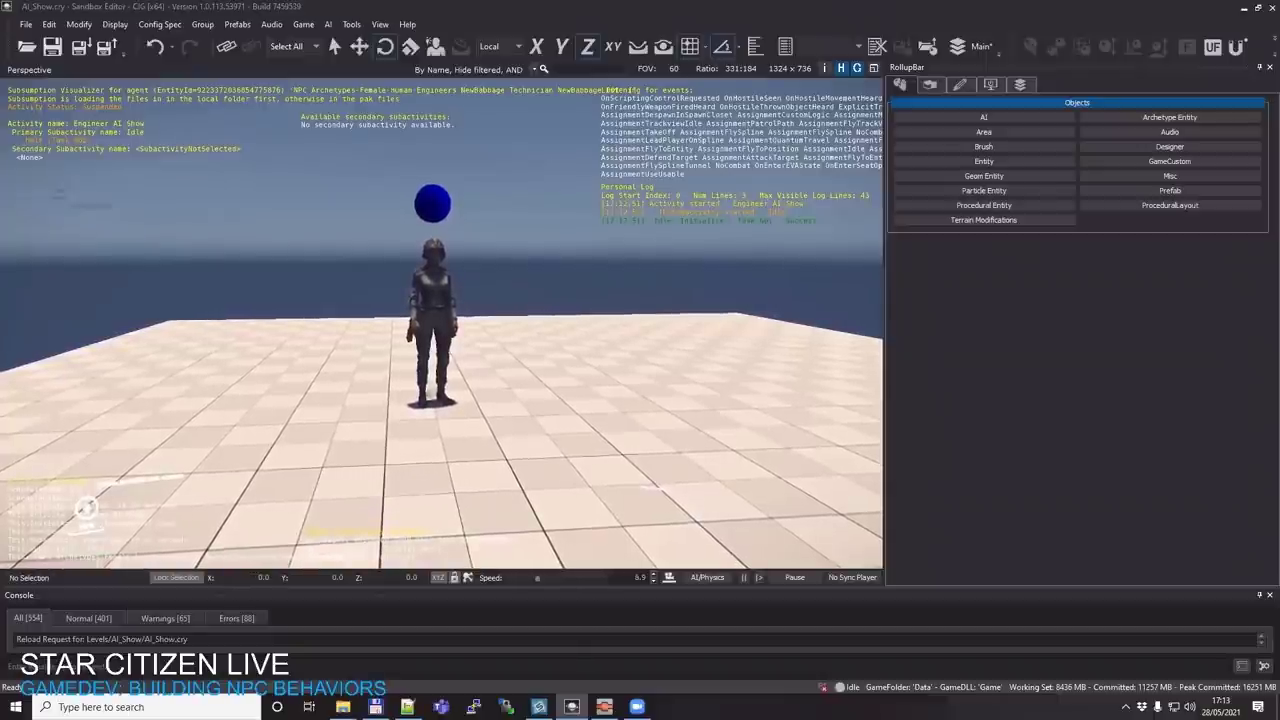
{"action": "right_click_drag", "start_coordinate": [441, 323], "coordinate": [375, 130]}
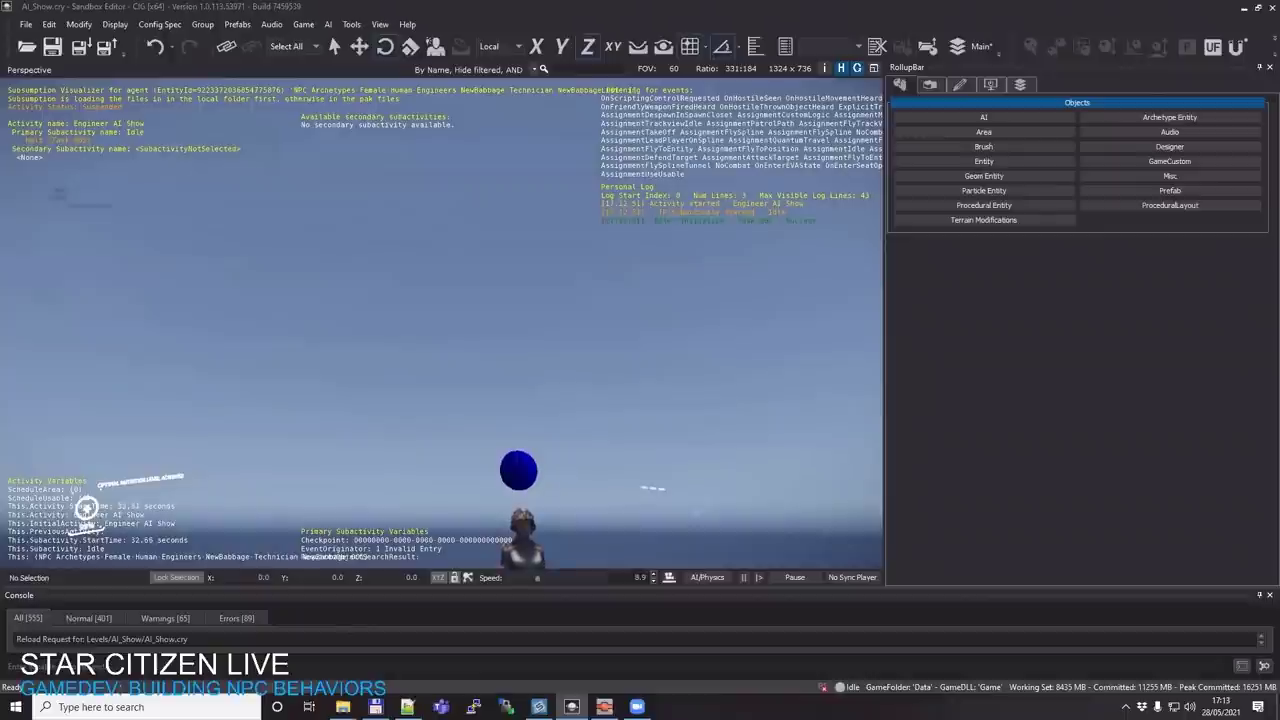
{"action": "key", "text": "Escape"}
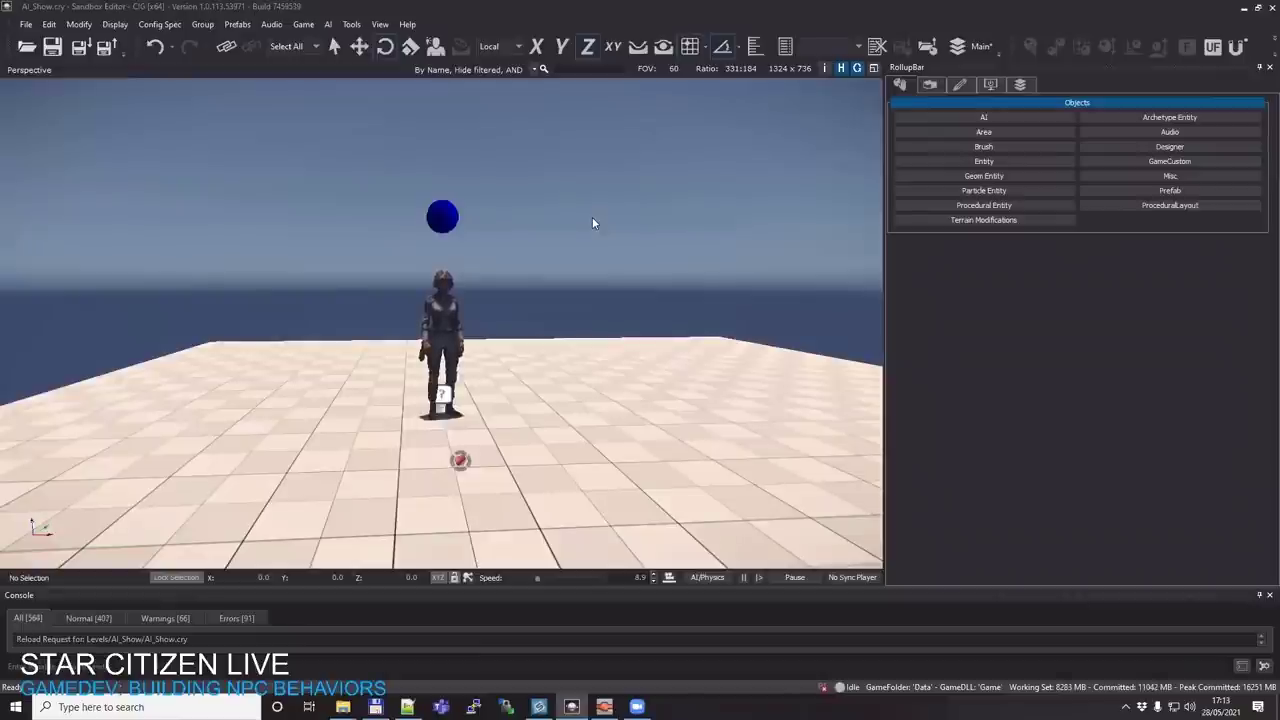
Select the engineer and toggle the AI/Physics simulation with the whole floor in view
{"action": "left_click", "coordinate": [443, 291]}
{"action": "key", "text": "w"}
{"action": "right_click_drag", "start_coordinate": [441, 327], "coordinate": [420, 410]}
{"action": "key", "text": "s"}
{"action": "key", "text": "d"}
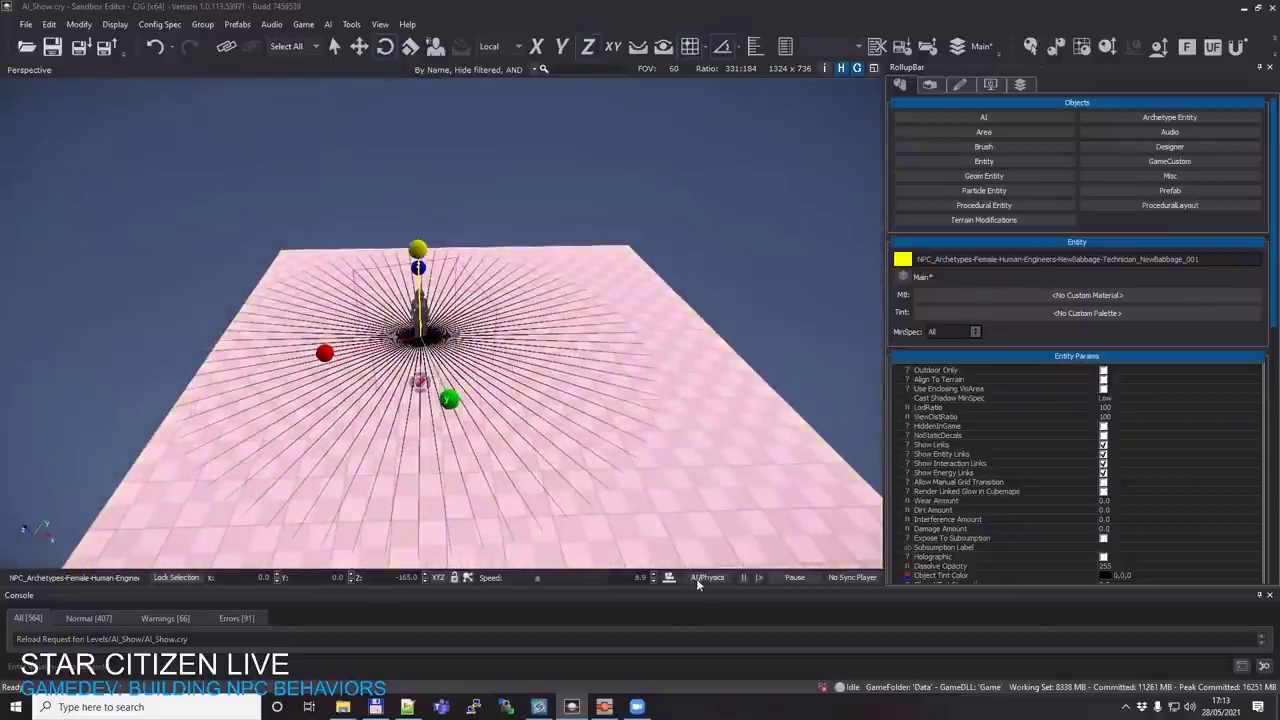
{"action": "left_click", "coordinate": [698, 580]}
Draw a four-point NavigationArea along the edges of the checkered floor
{"action": "left_click", "coordinate": [983, 117]}
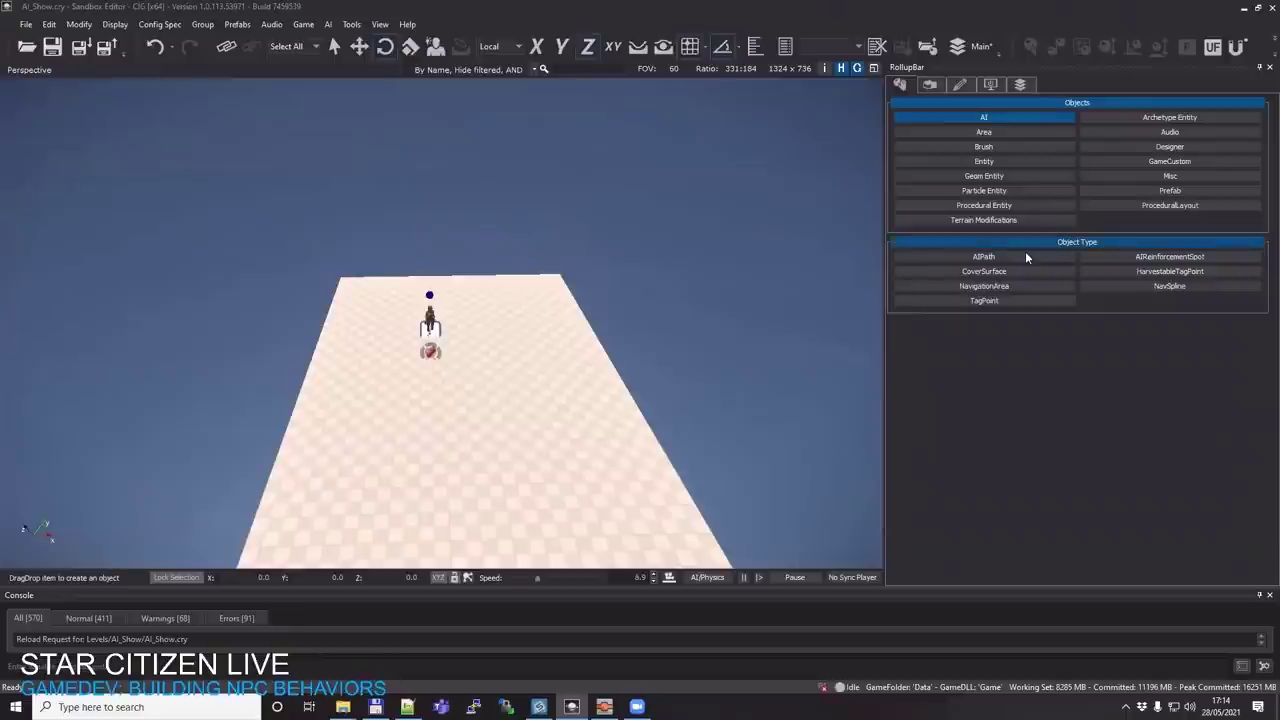
{"action": "left_click", "coordinate": [1012, 287]}
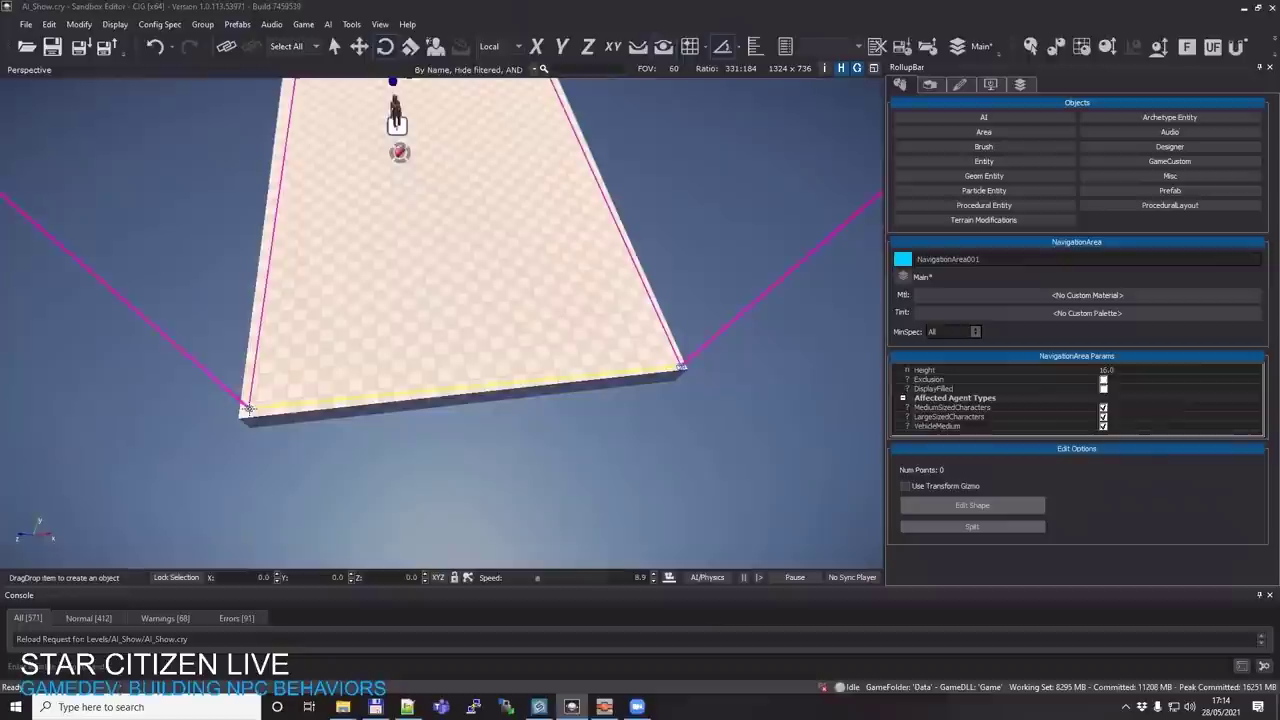
{"action": "double_click", "coordinate": [249, 408]}
{"action": "right_click_drag", "start_coordinate": [400, 340], "coordinate": [368, 317]}
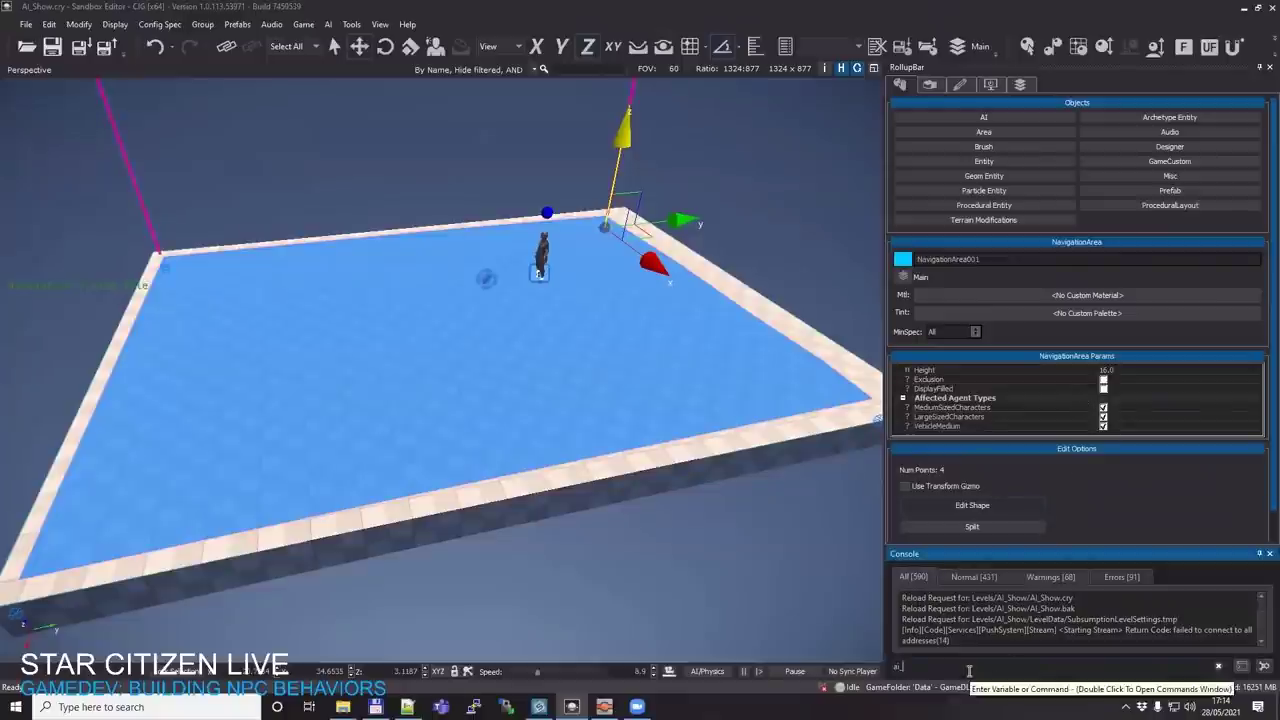
Set the console variable ai_MNMDebugDrawNavigation to 3
{"action": "type", "text": "mnmdebugdr"}
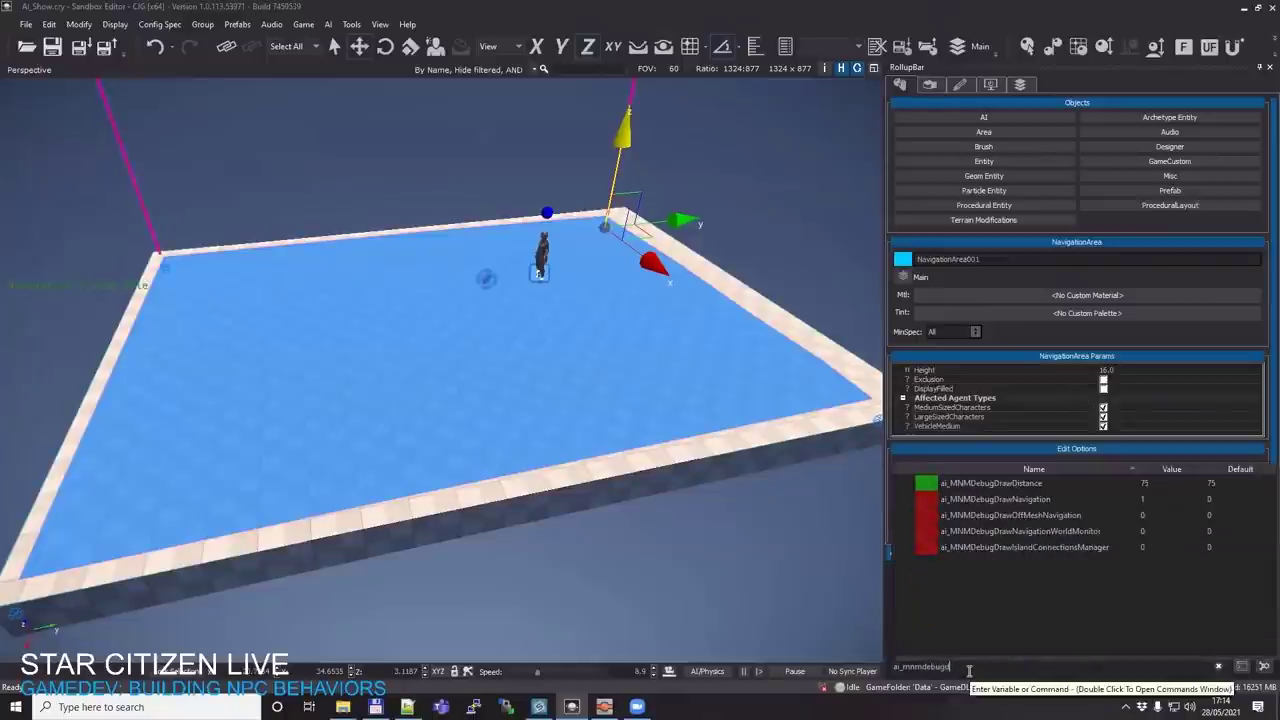
{"action": "double_click", "coordinate": [1160, 500]}
{"action": "type", "text": "3"}
{"action": "key", "text": "Return"}
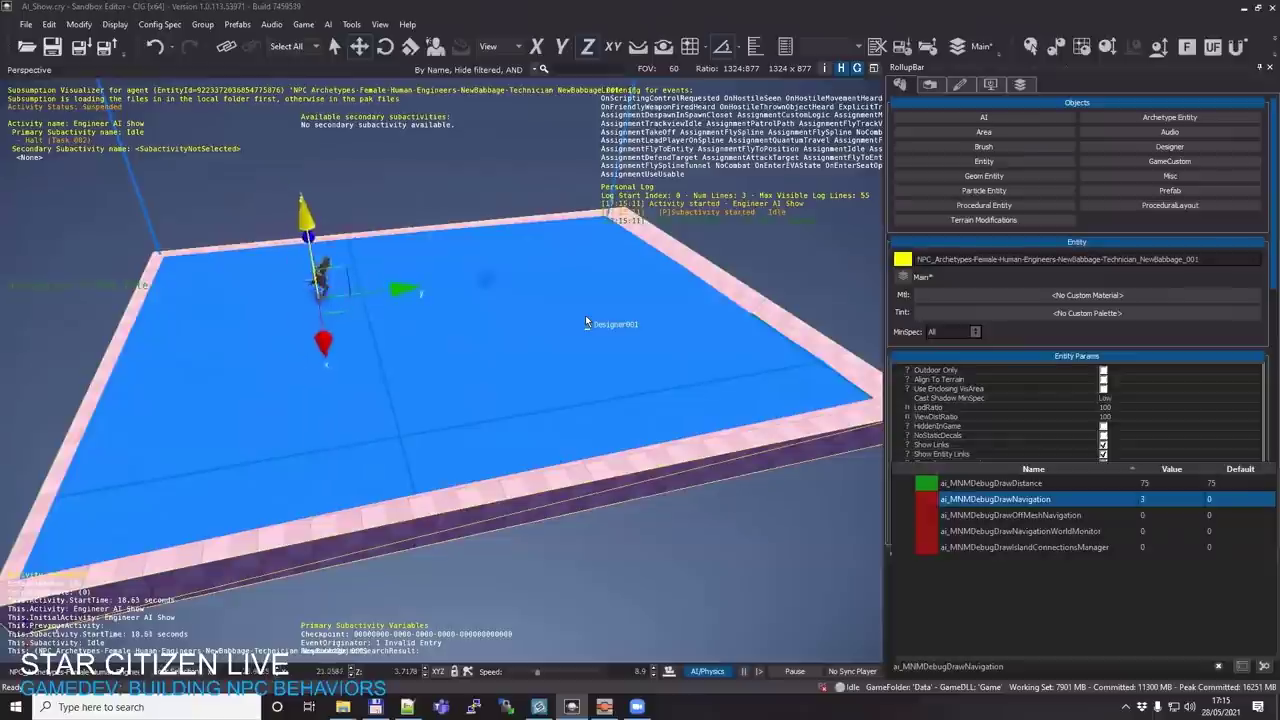
Stop the AI/Physics simulation and set ai_MNMDebugDrawNavigation to 1
{"action": "left_click", "coordinate": [709, 671]}
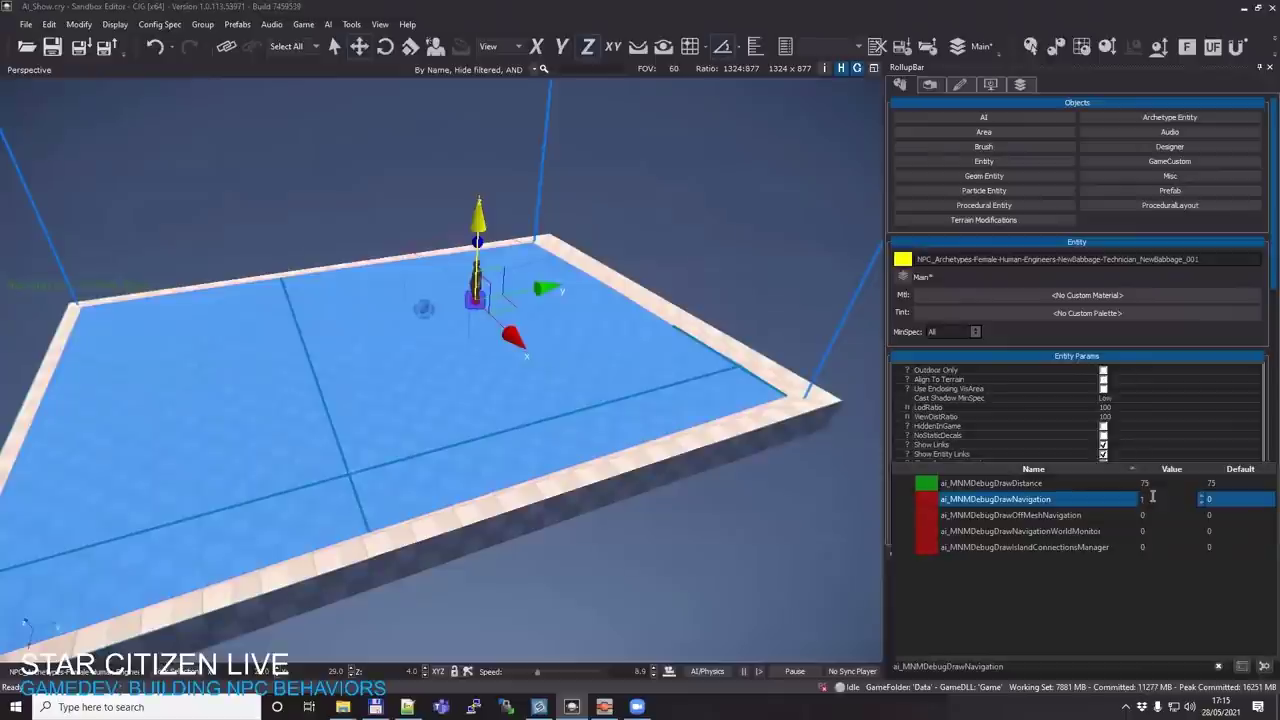
{"action": "key", "text": "Return"}
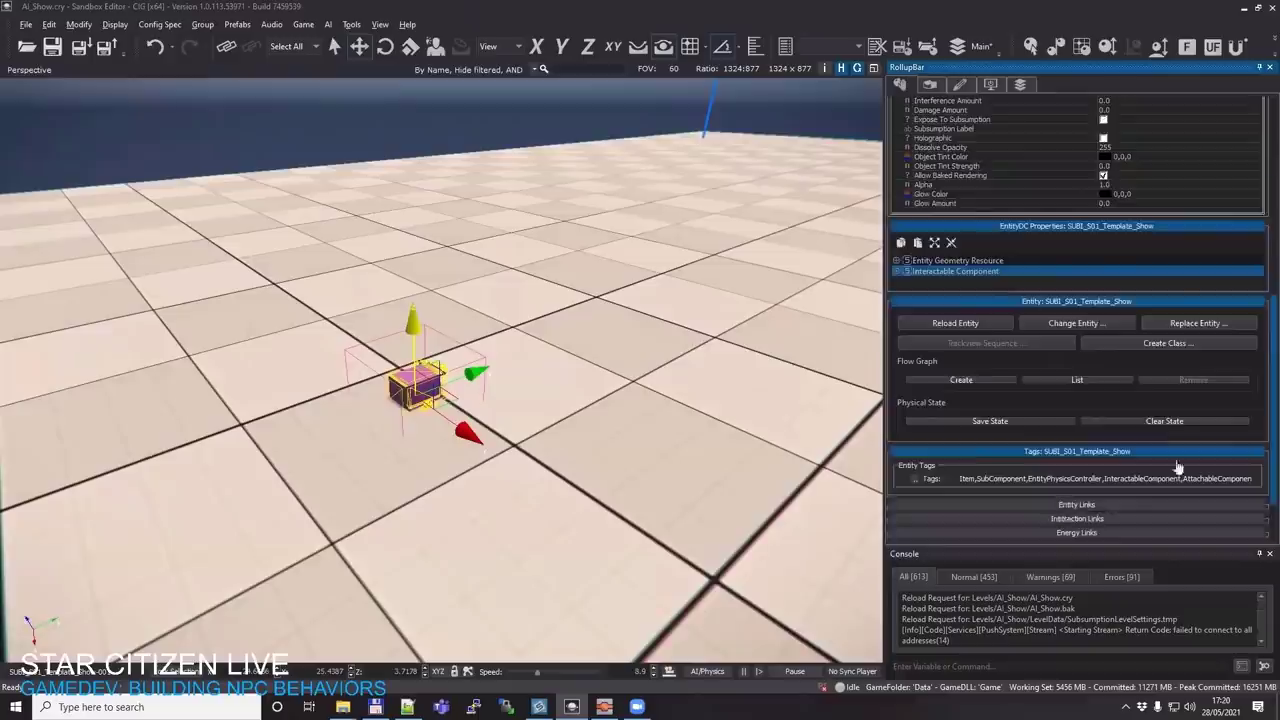
Filter the entities for _Show and place RELY_S02_Template_Show on the floor near the small template box
{"action": "scroll", "coordinate": [1199, 340], "scroll_direction": "down", "scroll_amount": 1}
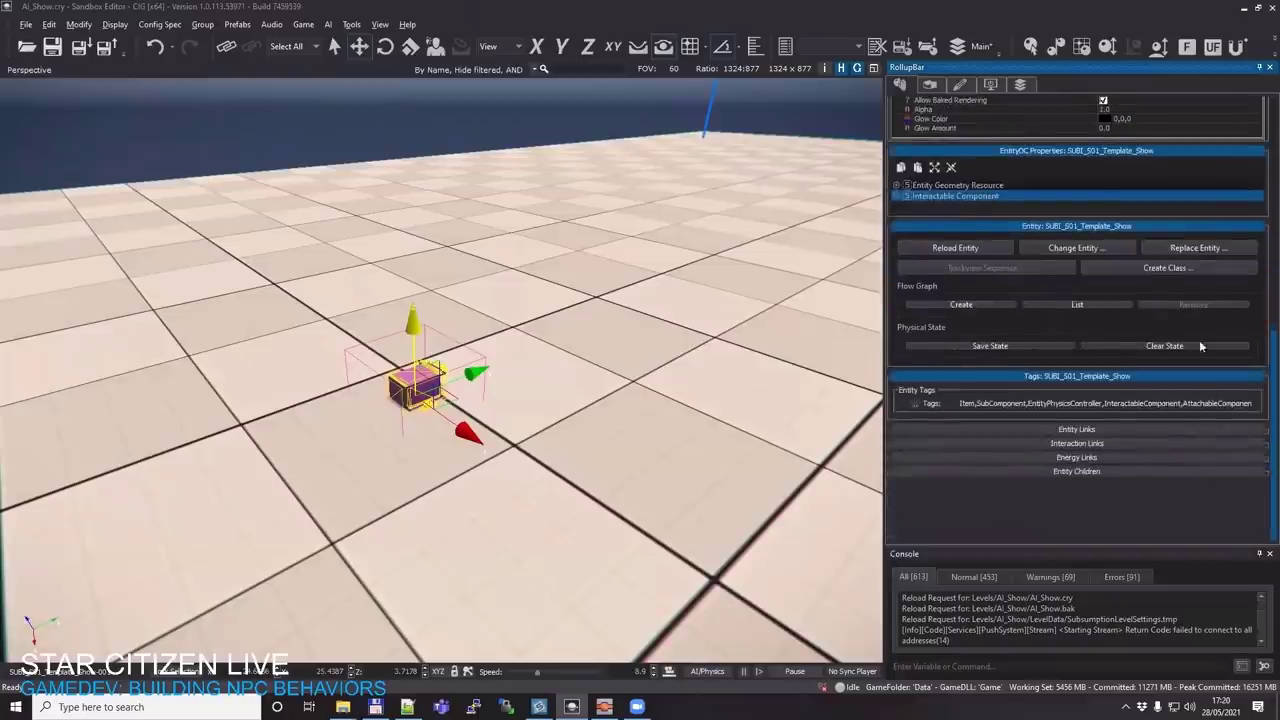
{"action": "scroll", "coordinate": [1199, 340], "scroll_direction": "up", "scroll_amount": 1}
{"action": "left_click_drag", "start_coordinate": [1275, 338], "coordinate": [1004, 131]}
{"action": "left_click", "coordinate": [1003, 161]}
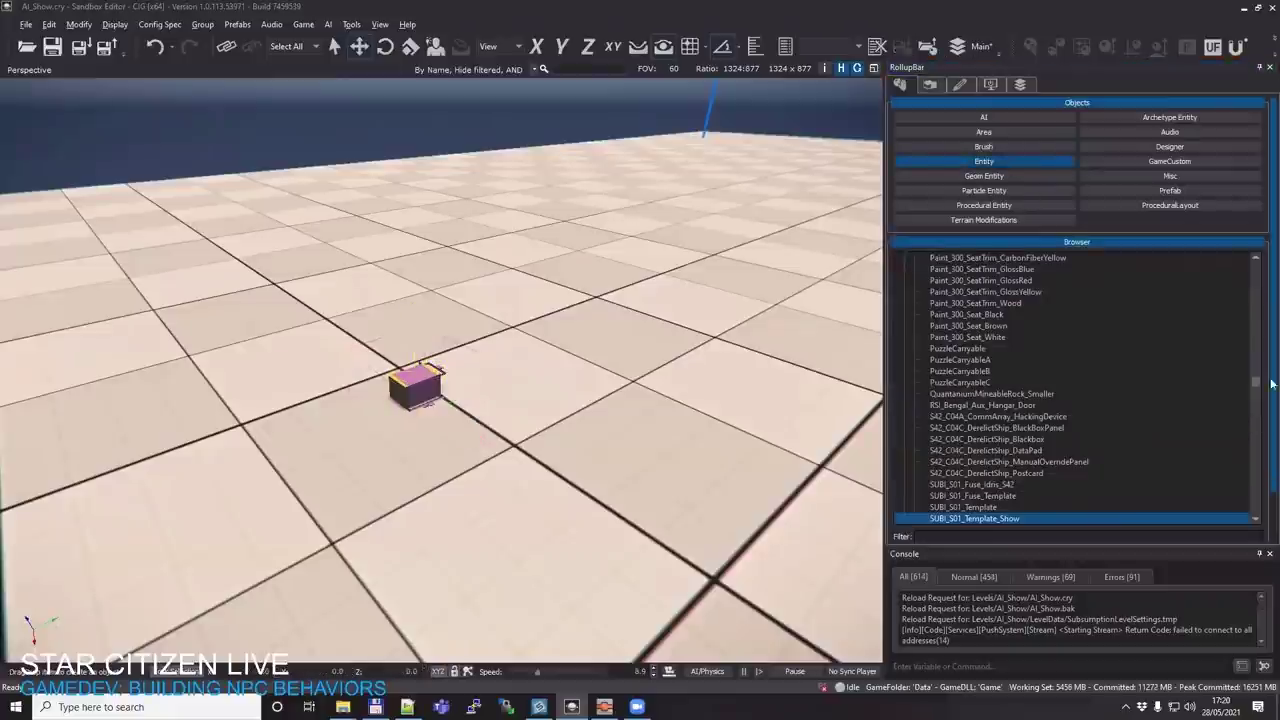
{"action": "scroll", "coordinate": [1186, 467], "scroll_direction": "down", "scroll_amount": 1}
{"action": "type", "text": "_Show"}
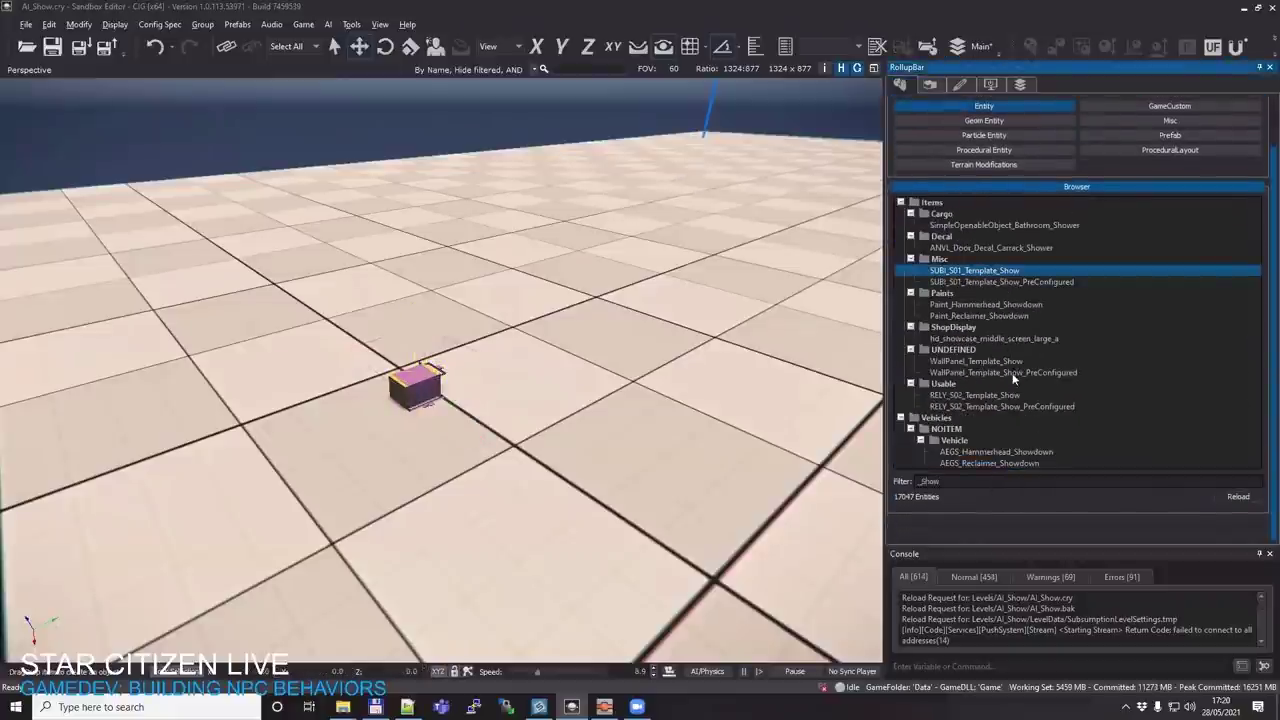
{"action": "left_click_drag", "start_coordinate": [989, 395], "coordinate": [633, 368]}
Examine the placed RELY_S02_Template_Show object and its component slots up close
{"action": "key", "text": "s"}
{"action": "right_click_drag", "start_coordinate": [633, 368], "coordinate": [550, 330]}
{"action": "key", "text": "w"}
{"action": "key", "text": "d"}
{"action": "right_click_drag", "start_coordinate": [276, 528], "coordinate": [374, 400]}
{"action": "key", "text": "w"}
{"action": "key", "text": "w"}
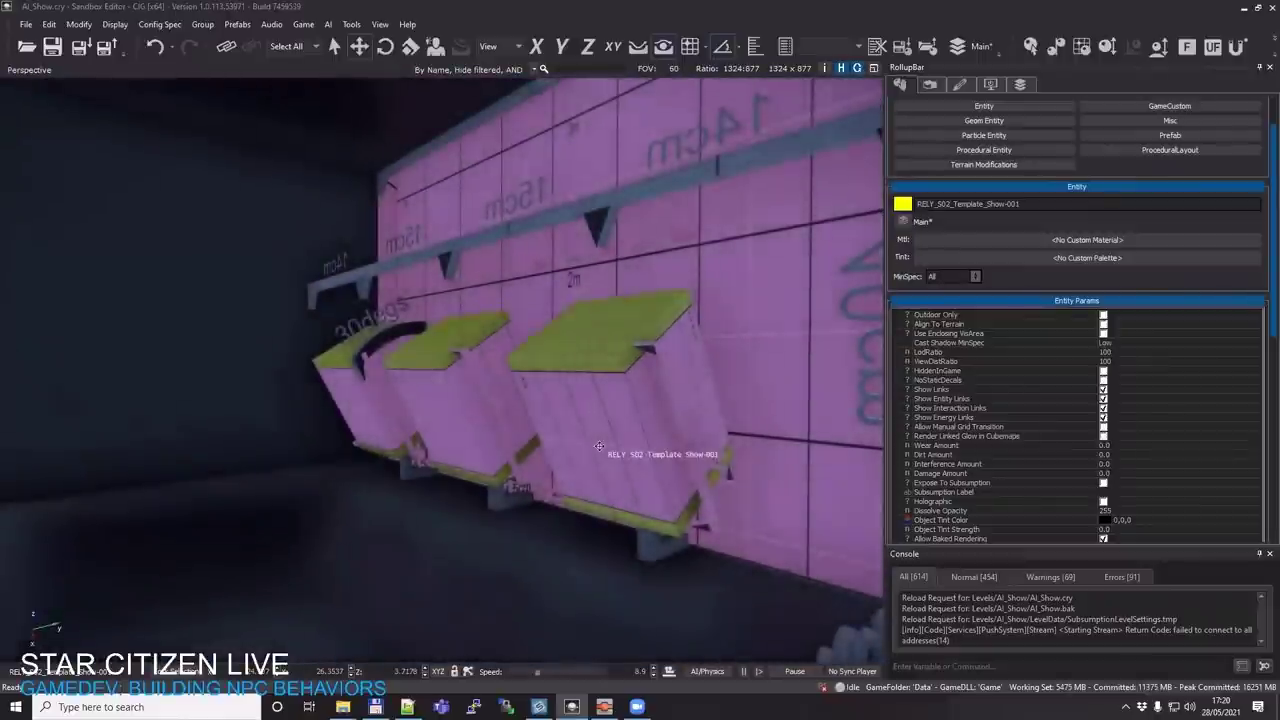
Switch to DataForge and examine the DefaultLoadout entries of WallPanel_Template_Show, including the shipitem_top and shipitem_bottom ports
{"action": "key", "text": "alt+Tab"}
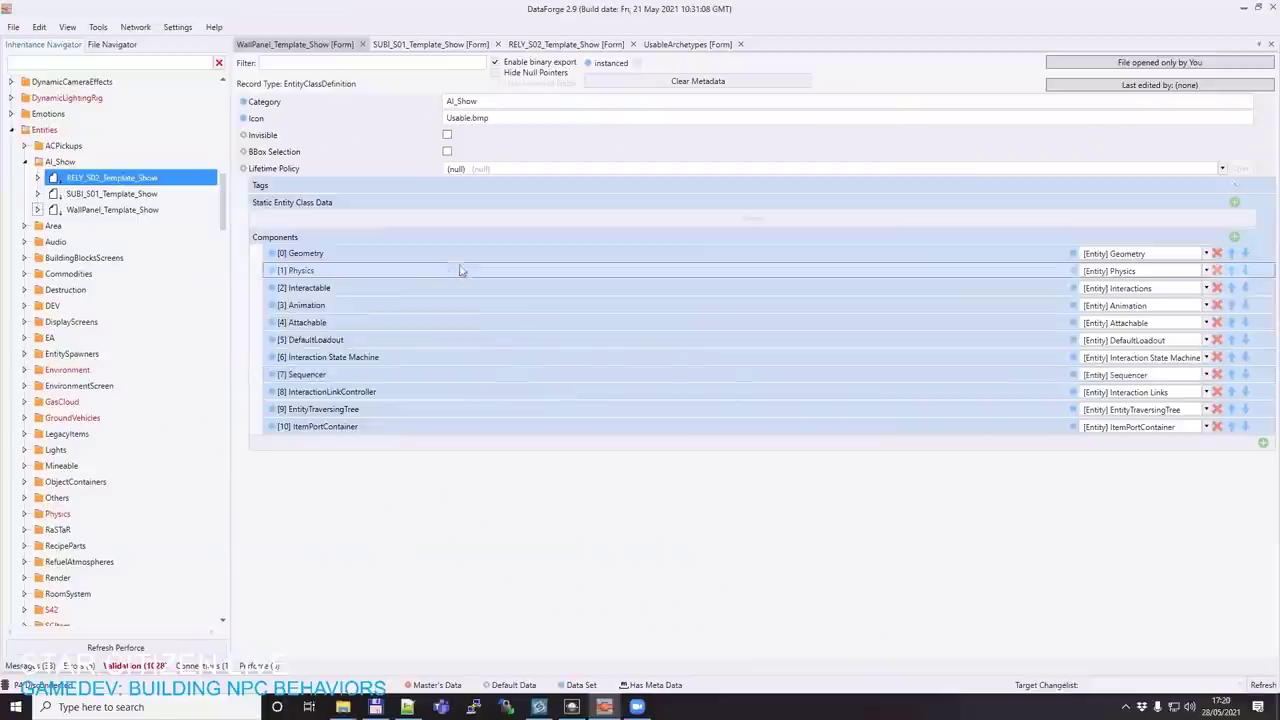
{"action": "left_click", "coordinate": [381, 338]}
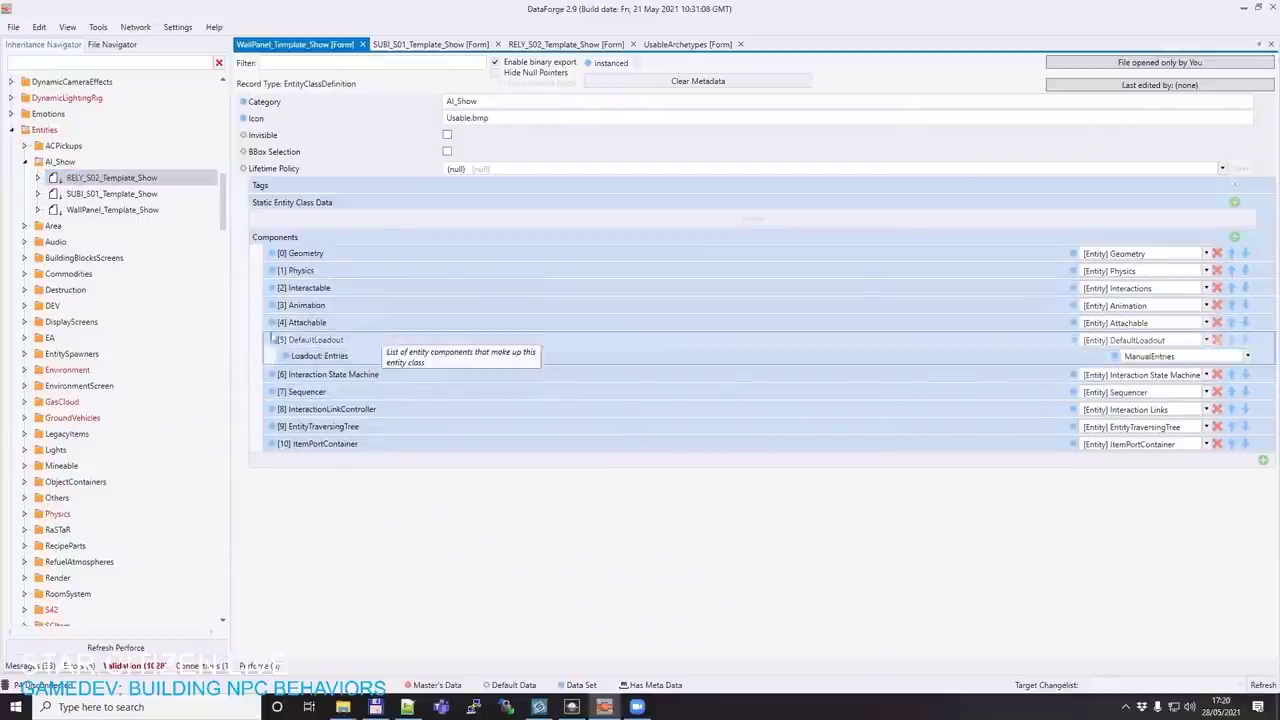
{"action": "left_click", "coordinate": [405, 387]}
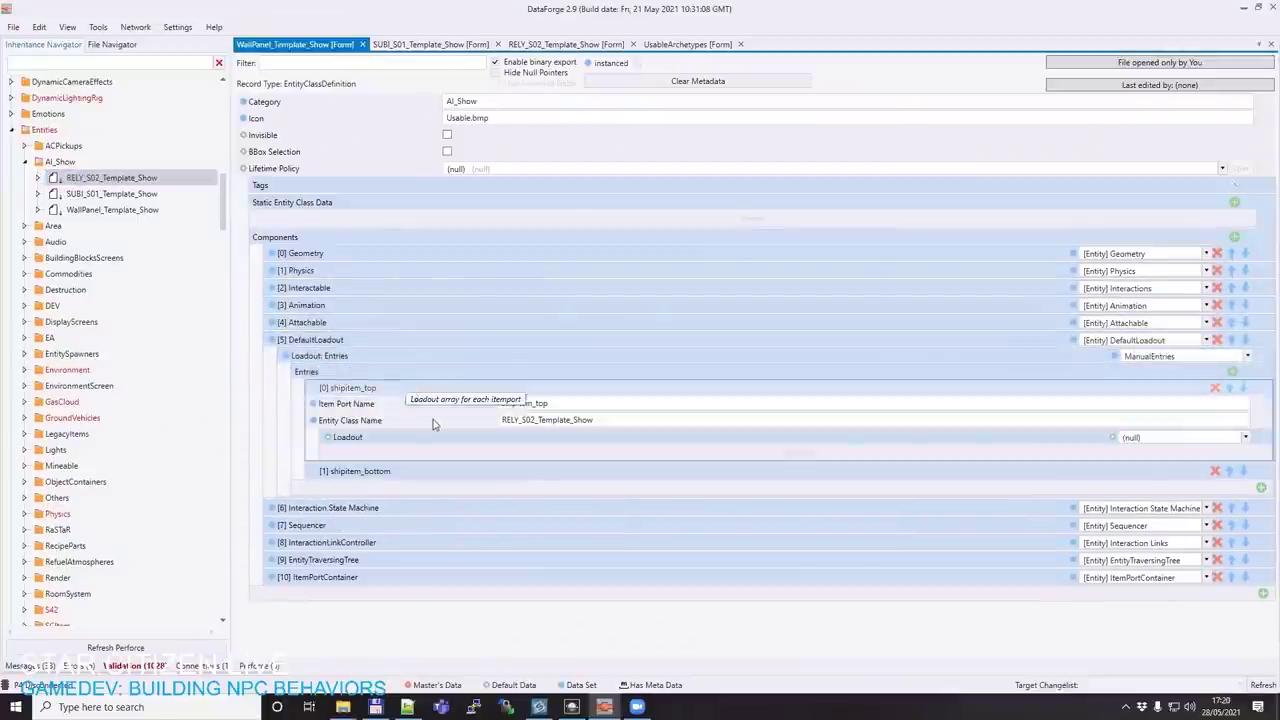
{"action": "left_click", "coordinate": [436, 471]}
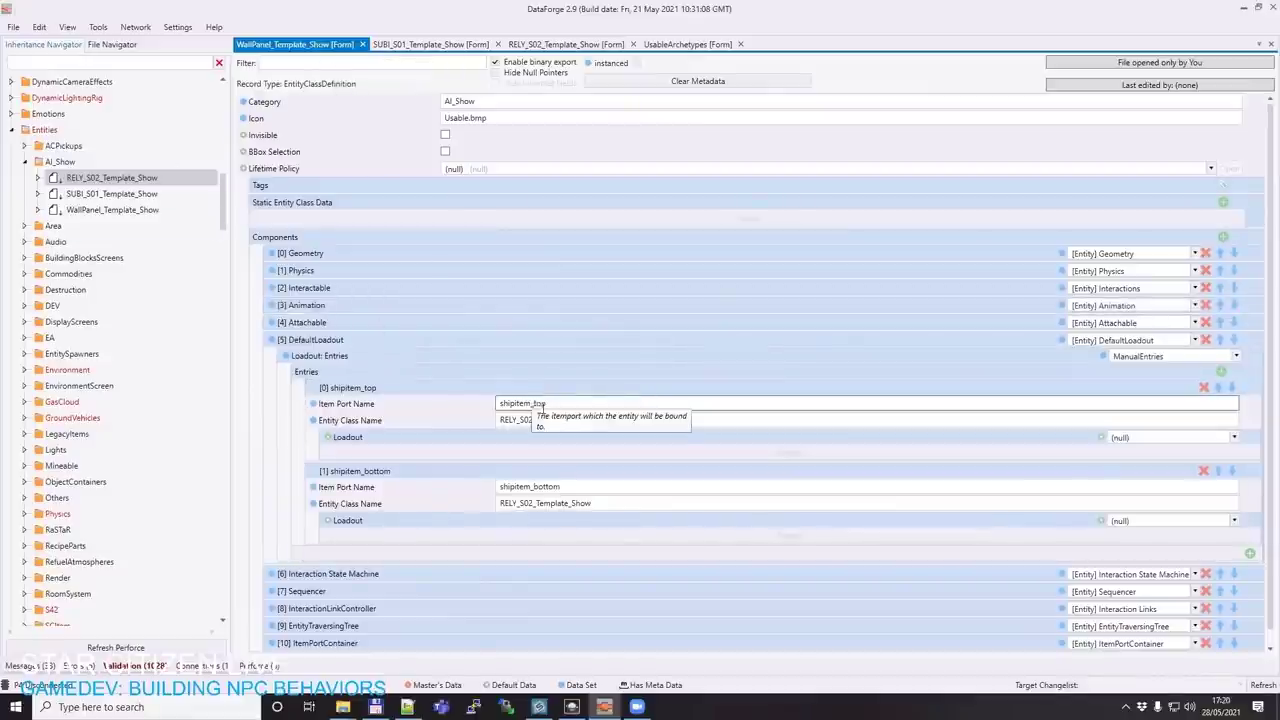
Switch to Sandbox Editor, filter the entities for _show and place WallPanel_Template_Show on the floor beside the RELY_S02_Template_Show box
{"action": "key", "text": "alt+Tab"}
{"action": "right_click_drag", "start_coordinate": [493, 318], "coordinate": [1023, 129]}
{"action": "key", "text": "s"}
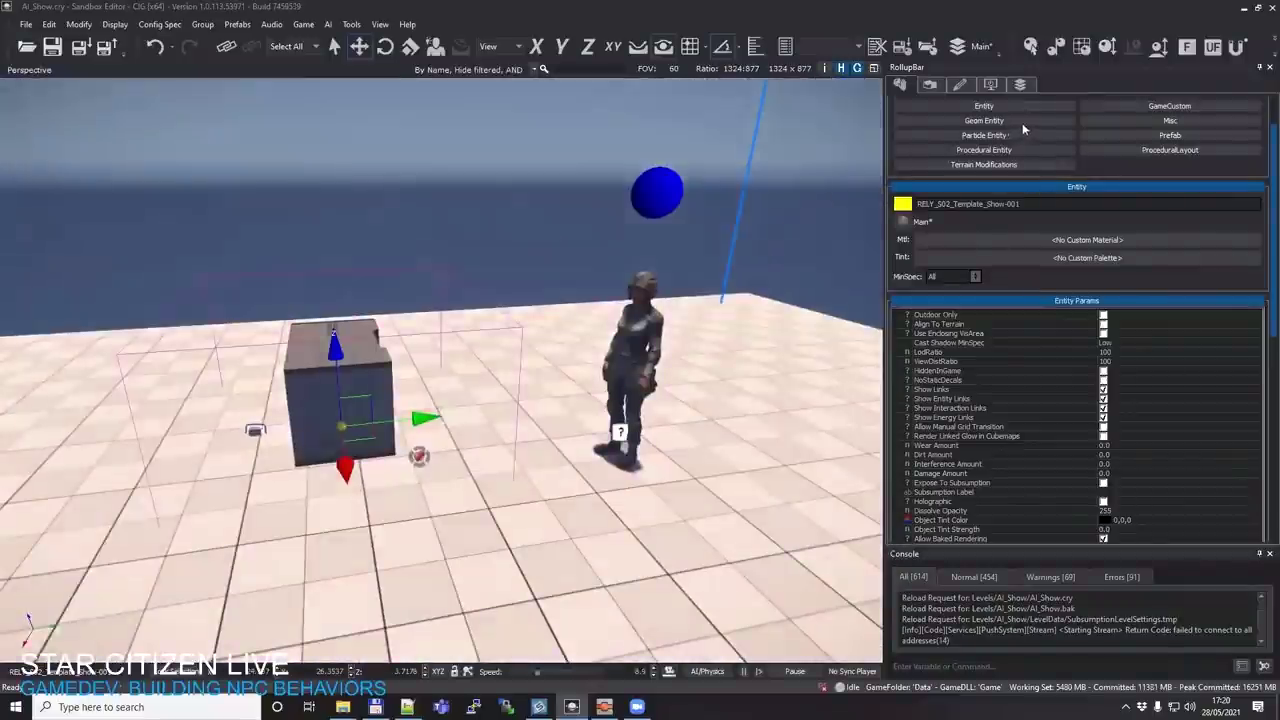
{"action": "scroll", "coordinate": [1082, 160], "scroll_direction": "up", "scroll_amount": 2}
{"action": "left_click", "coordinate": [1040, 161]}
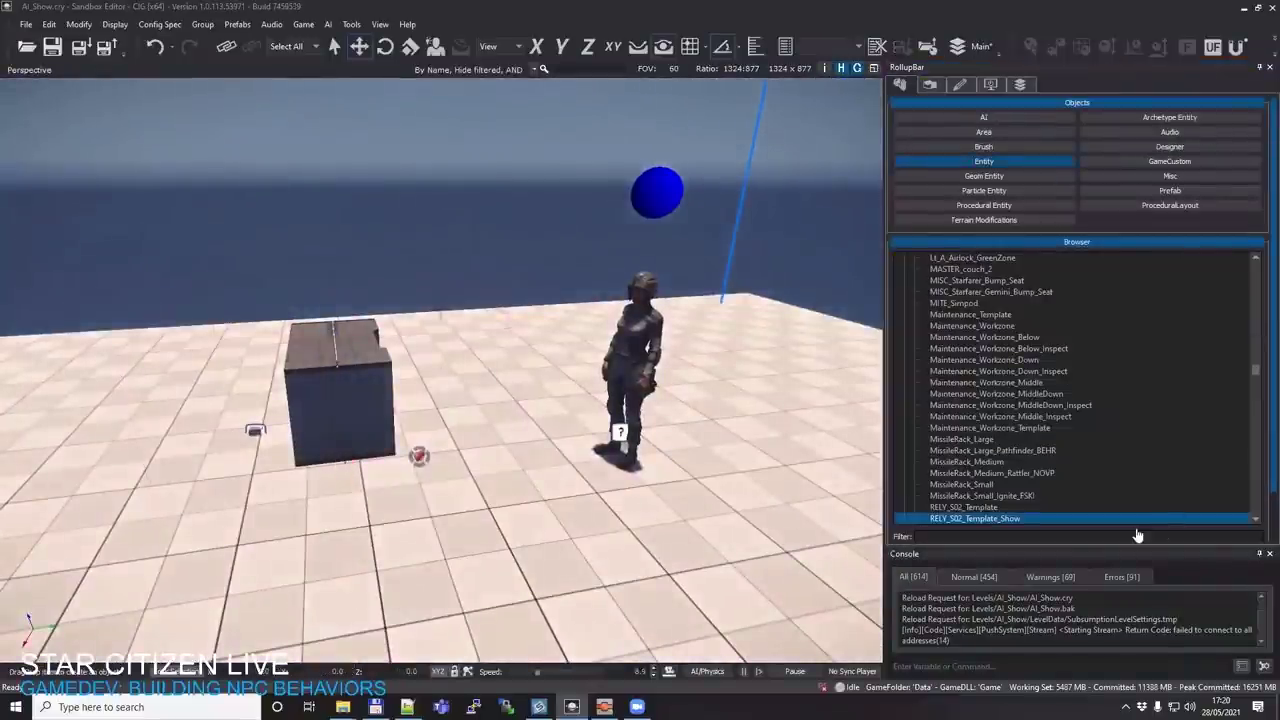
{"action": "left_click", "coordinate": [1134, 536]}
{"action": "type", "text": "_show"}
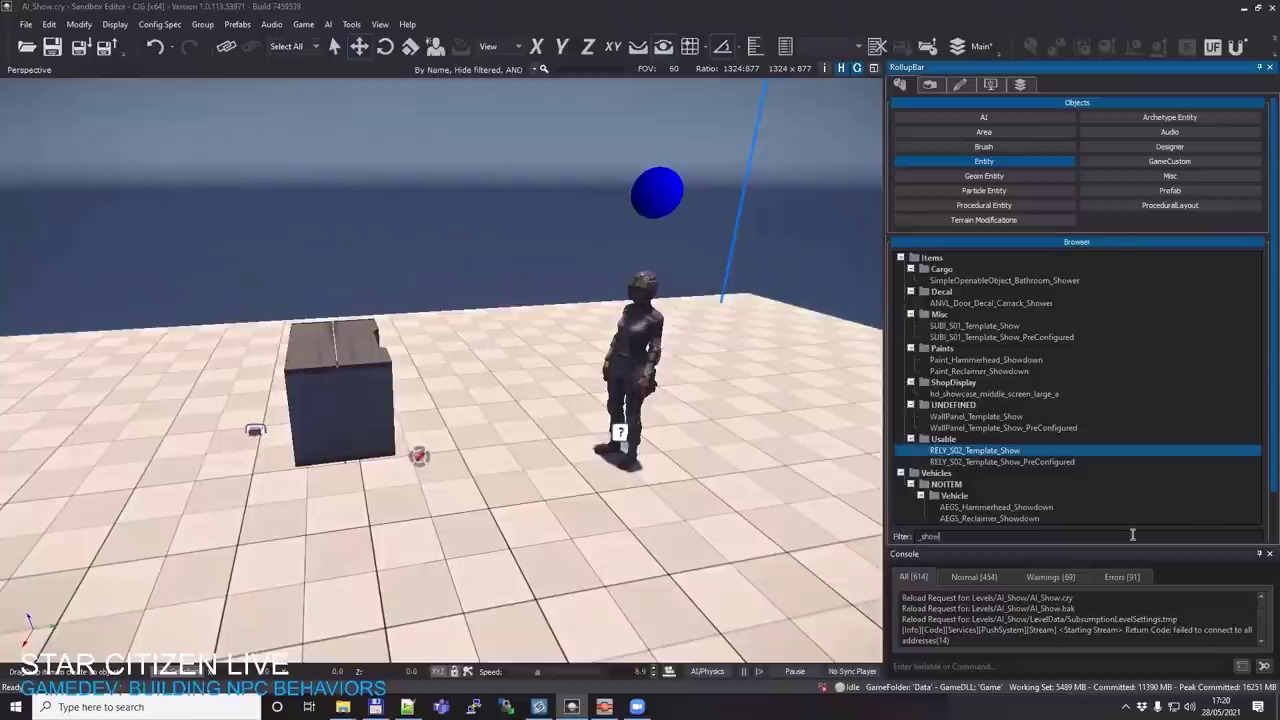
{"action": "scroll", "coordinate": [1090, 380], "scroll_direction": "down", "scroll_amount": 1}
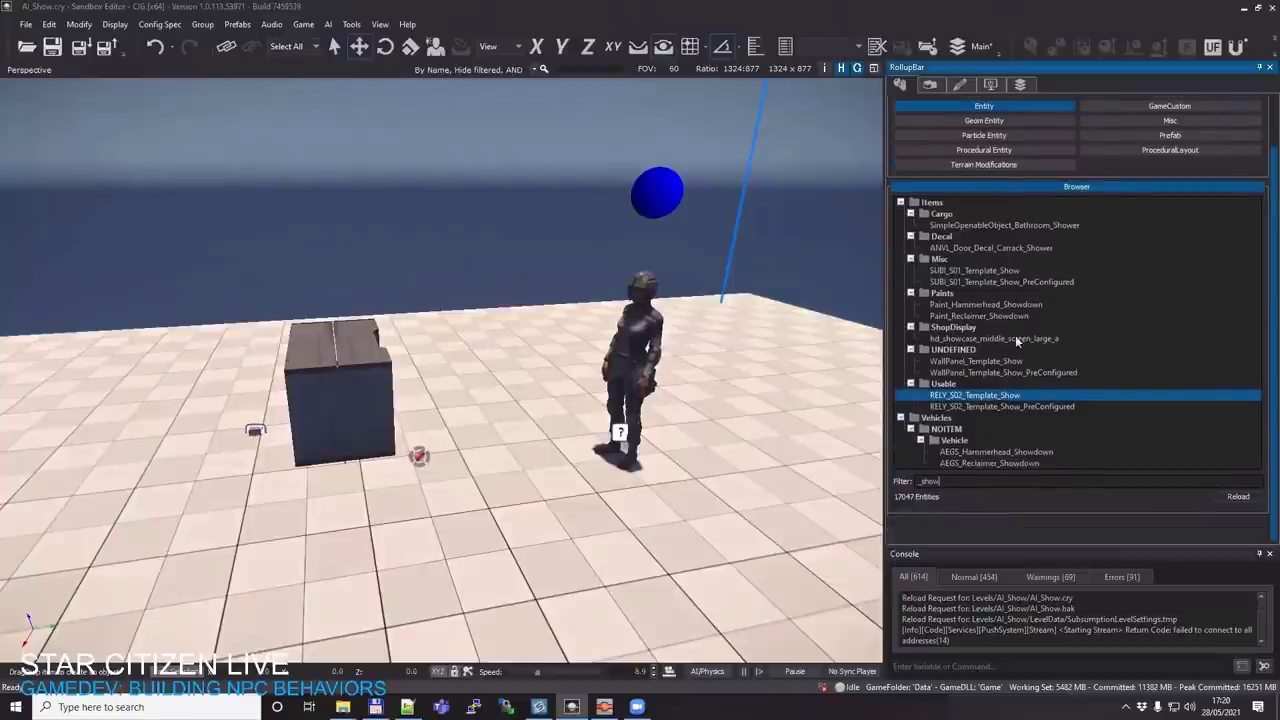
{"action": "left_click_drag", "start_coordinate": [977, 362], "coordinate": [73, 443]}
{"action": "key", "text": "a"}
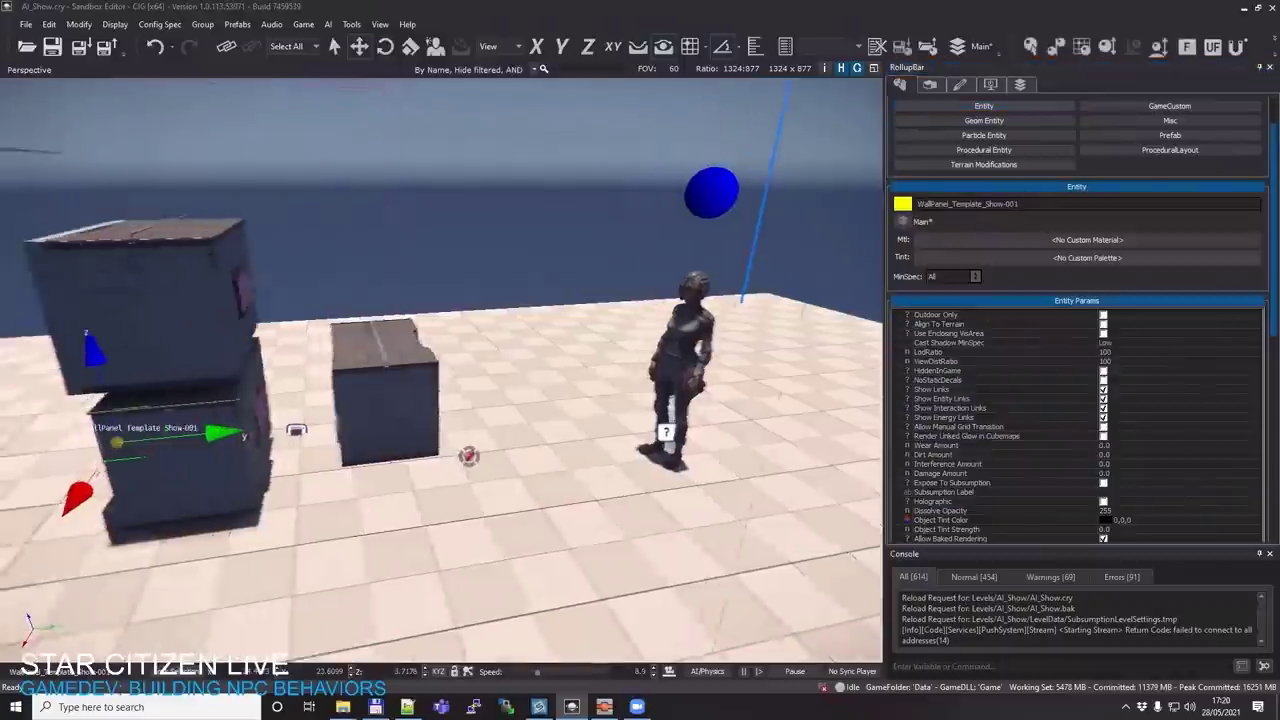
Examine the placed wall panel from several sides and check its default loadout entries in DataForge
{"action": "right_click_drag", "start_coordinate": [338, 366], "coordinate": [331, 346]}
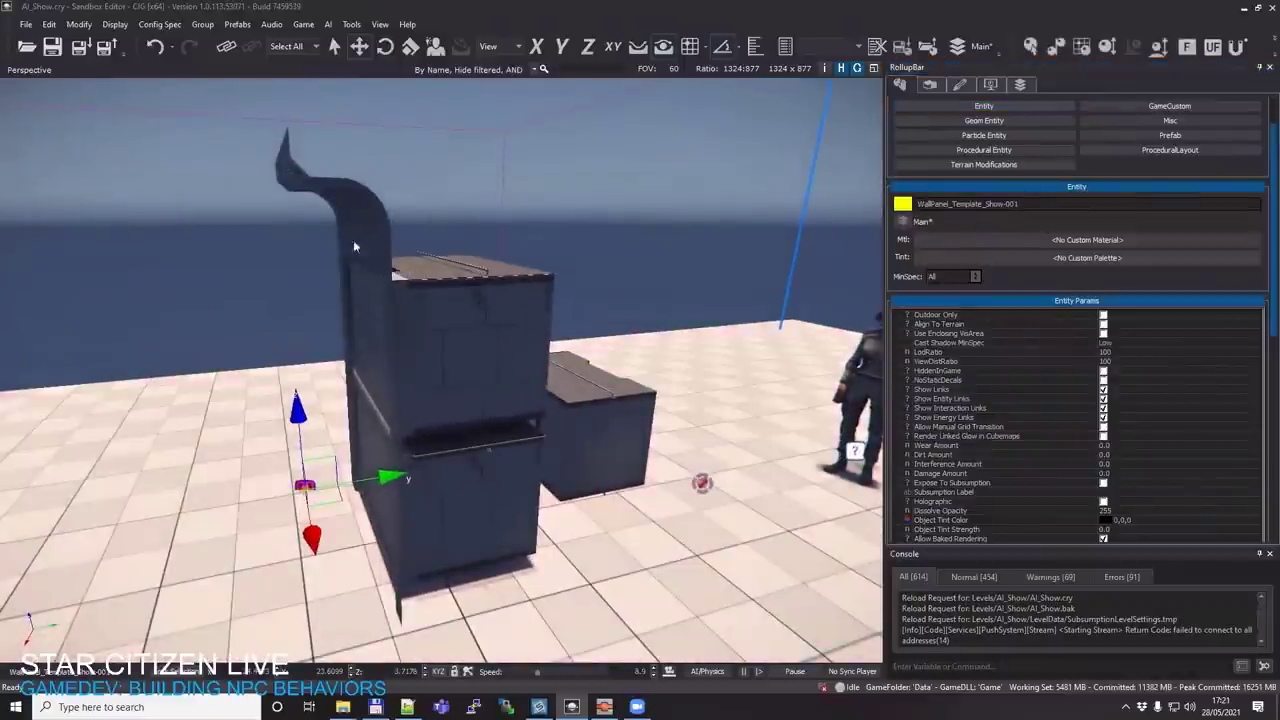
{"action": "right_click_drag", "start_coordinate": [434, 491], "coordinate": [357, 371]}
{"action": "key", "text": "d"}
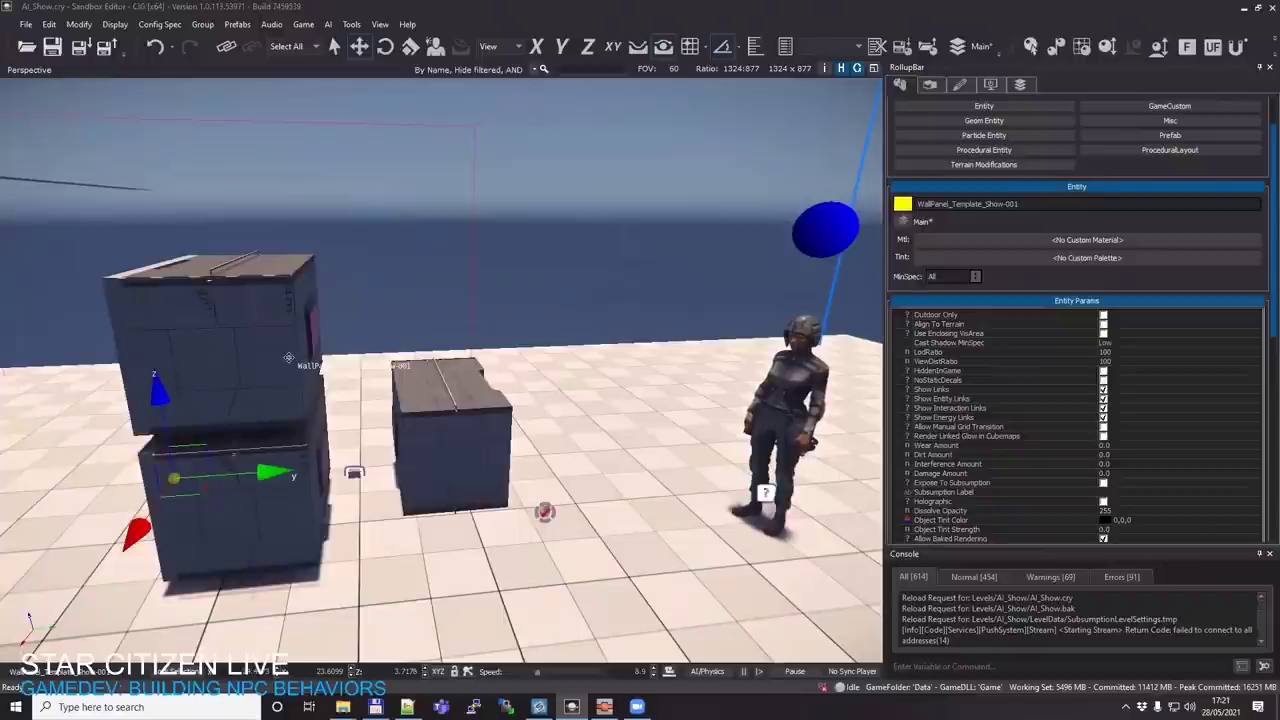
{"action": "key", "text": "alt+Tab"}
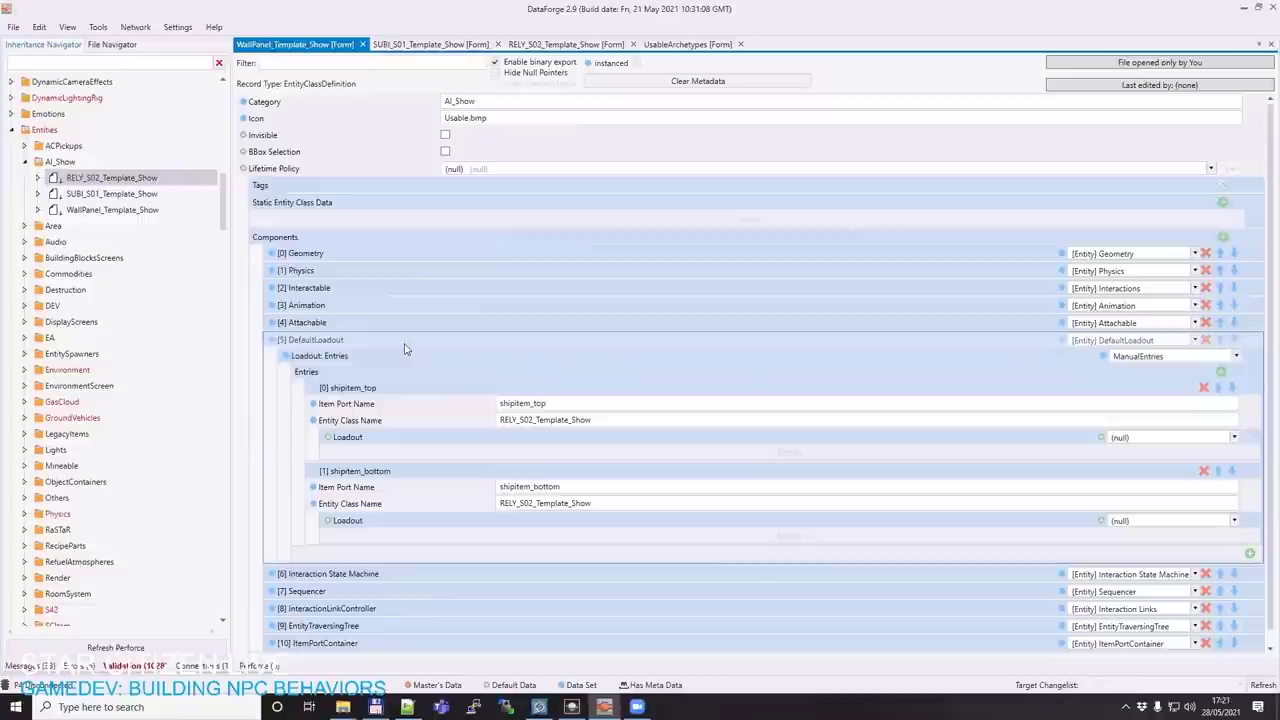
{"action": "key", "text": "alt+Tab"}
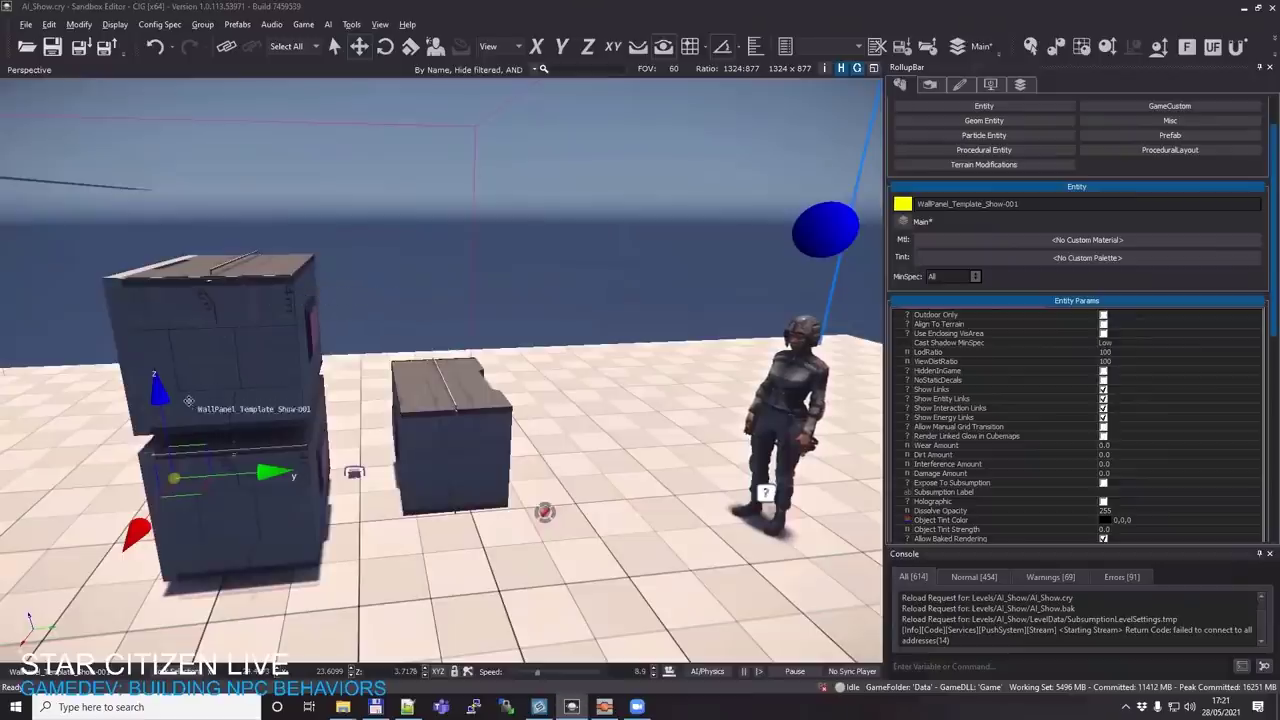
Delete the placed WallPanel_Template_Show and the small template box from the level
{"action": "key", "text": "Delete"}
{"action": "key", "text": "Return"}
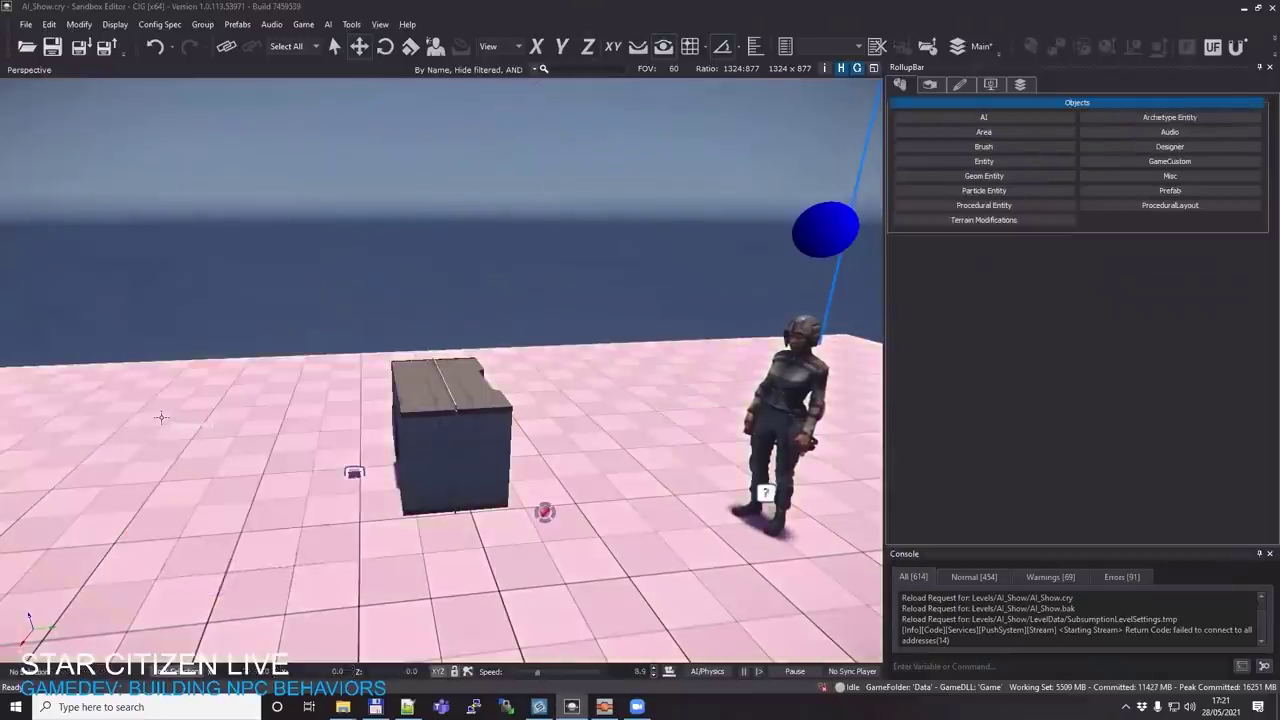
{"action": "left_click", "coordinate": [450, 413]}
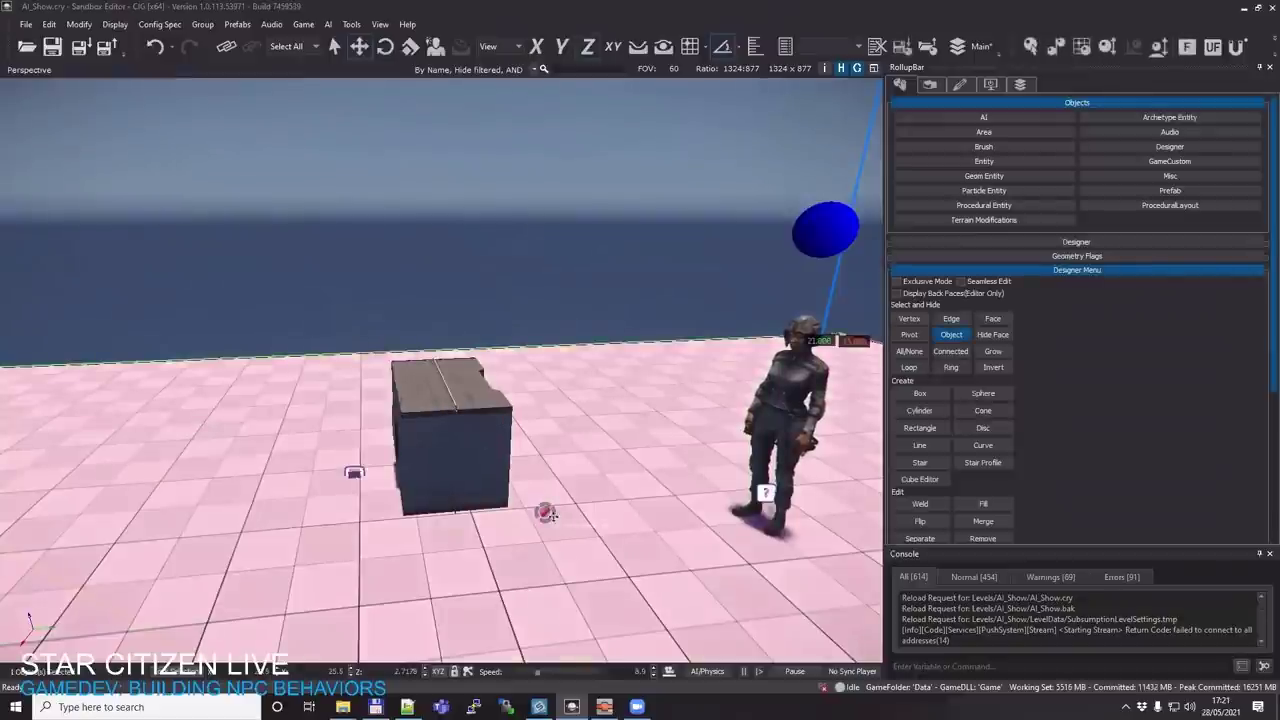
{"action": "left_click", "coordinate": [358, 471]}
{"action": "key", "text": "Delete"}
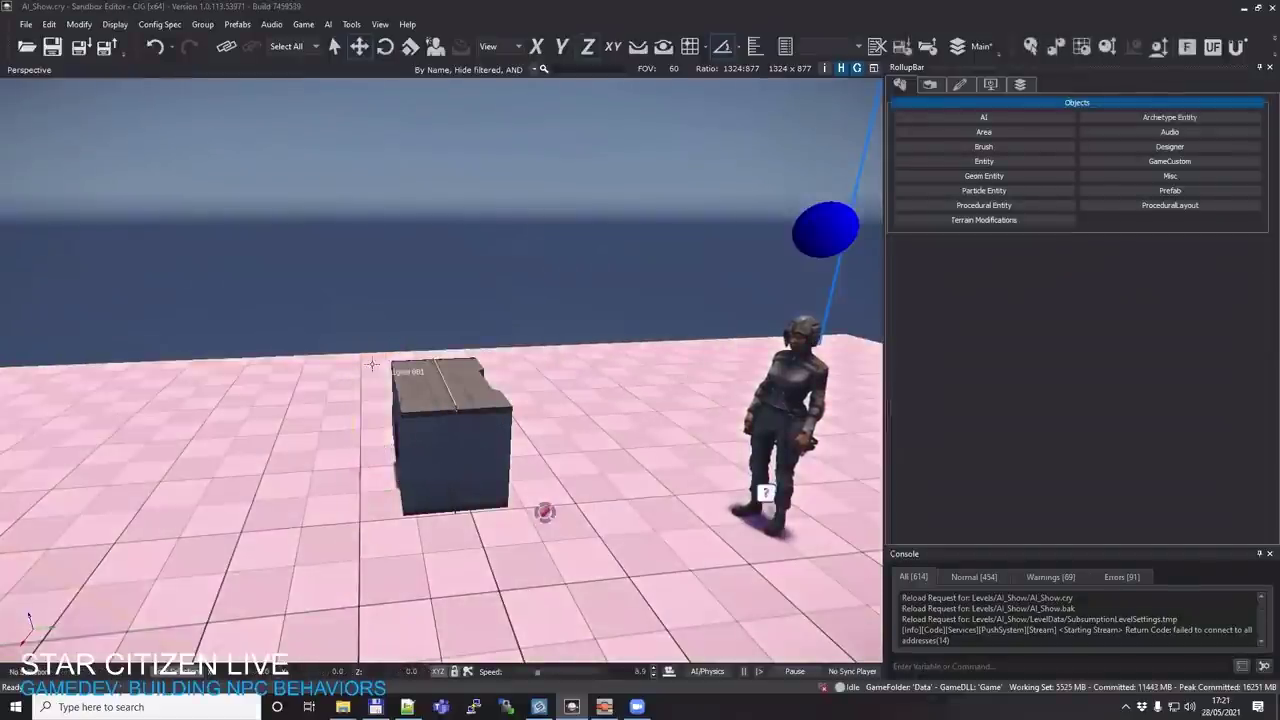
{"action": "key", "text": "3"}
{"action": "key", "text": "alt+Tab"}
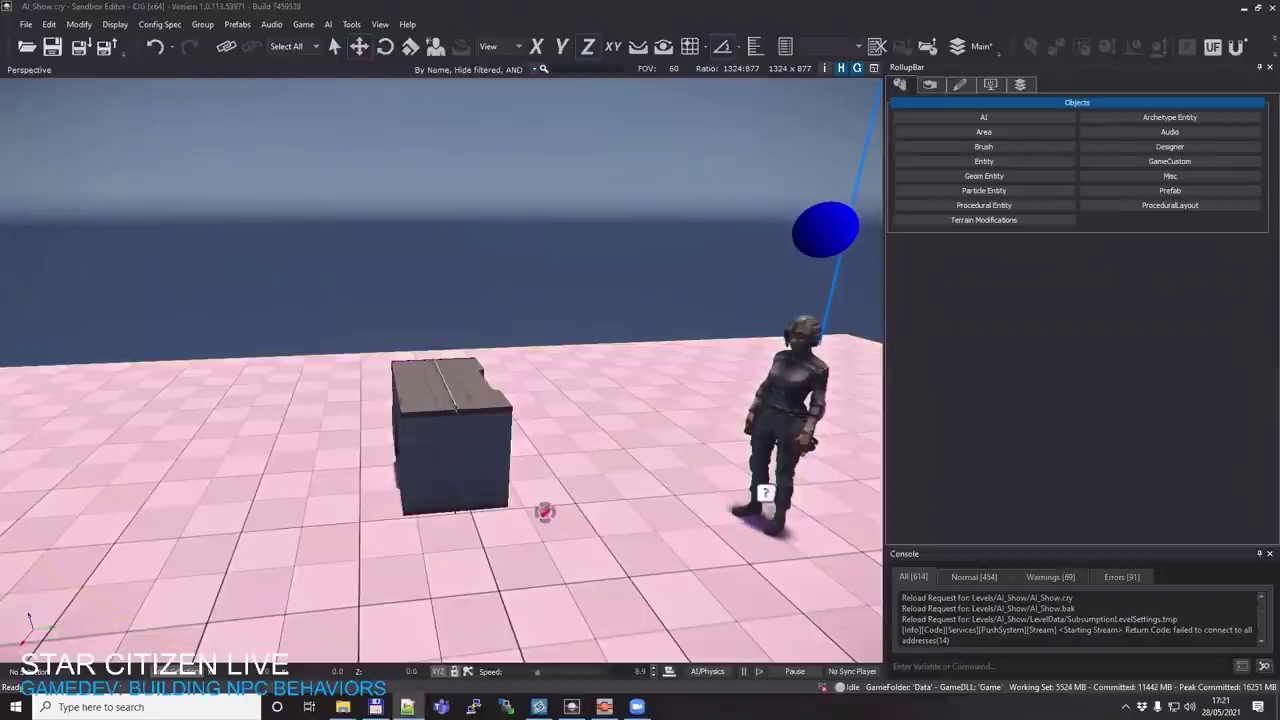
Delete the RELY_S02_Template_Show object from the floor
{"action": "left_click", "coordinate": [412, 444]}
{"action": "right_click_drag", "start_coordinate": [444, 230], "coordinate": [444, 280]}
{"action": "key", "text": "a"}
{"action": "right_click_drag", "start_coordinate": [443, 230], "coordinate": [631, 506]}
{"action": "key", "text": "w"}
{"action": "left_click", "coordinate": [618, 532]}
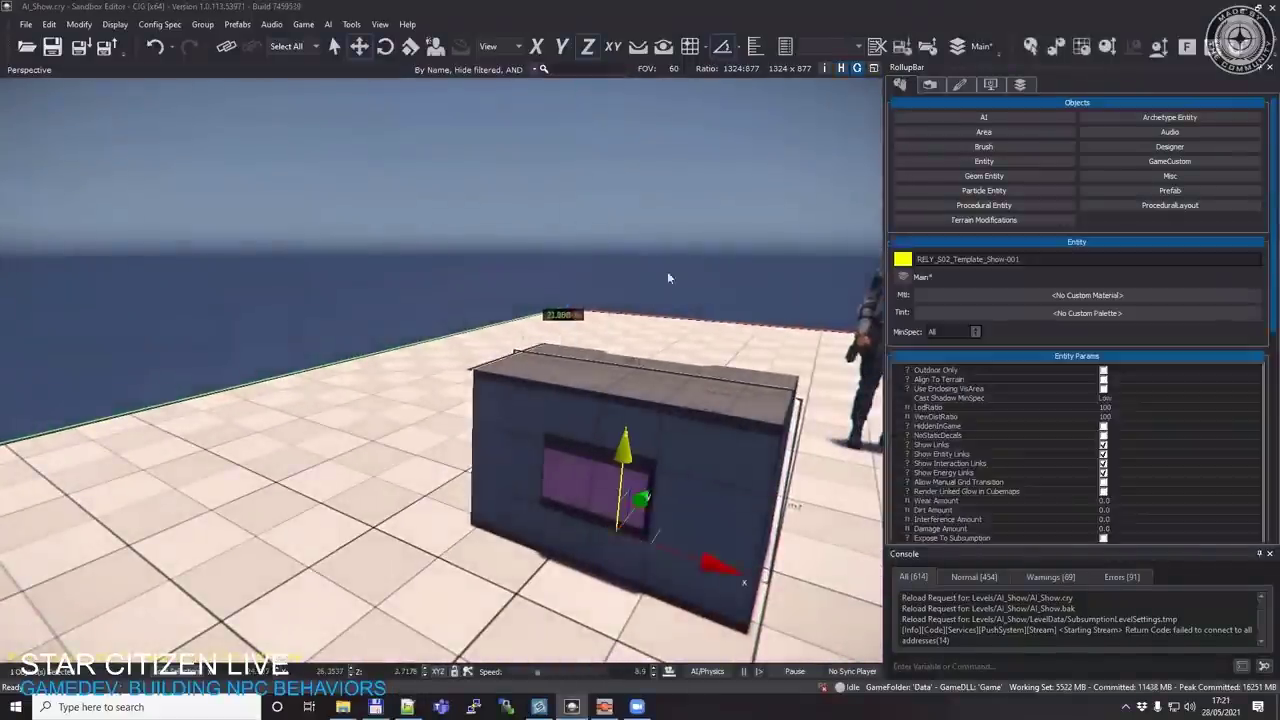
{"action": "key", "text": "Delete"}
{"action": "key", "text": "s"}
{"action": "mouse_move", "coordinate": [671, 248]}
{"action": "right_mouse_down"}
{"action": "mouse_move", "coordinate": [690, 290]}
{"action": "mouse_move", "coordinate": [671, 248]}
{"action": "right_mouse_up"}
Switch to DataForge and create a variant of SUBI_S01_Template_Show named SUBI_S01_Template_Show_Usable
{"action": "key", "text": "alt+Tab"}
{"action": "key", "text": "alt+Tab"}
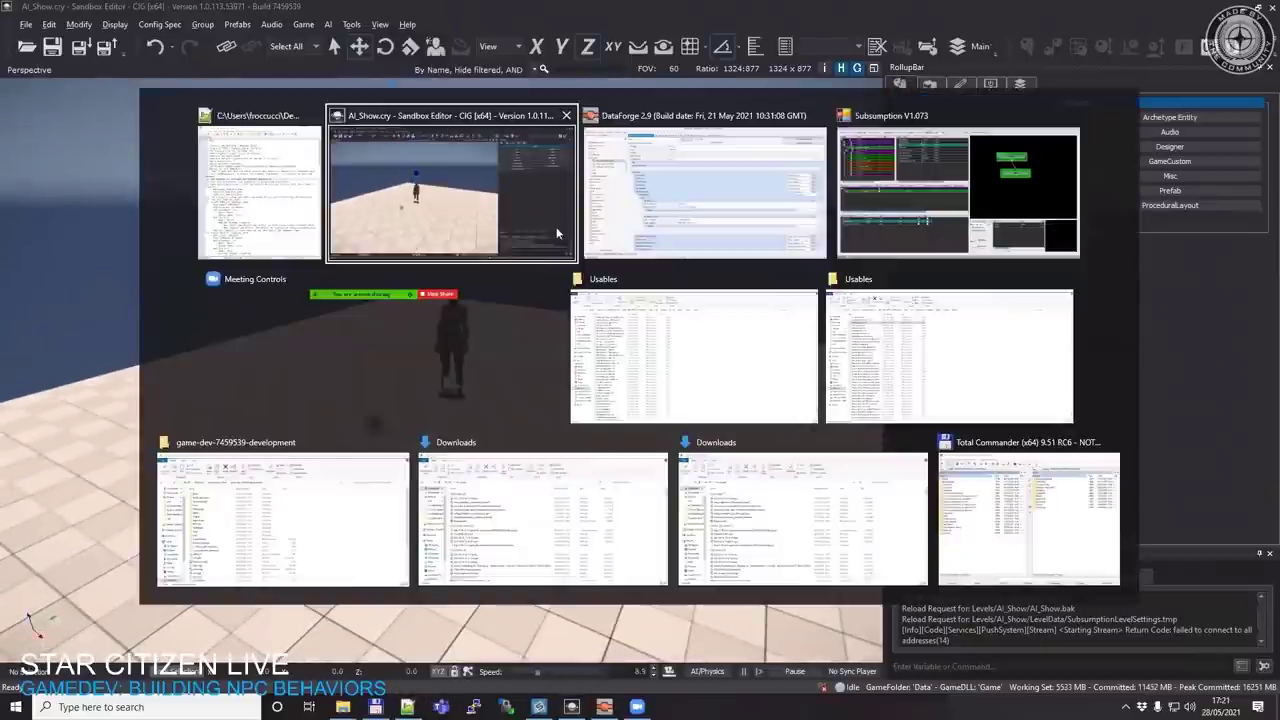
{"action": "left_click", "coordinate": [418, 47]}
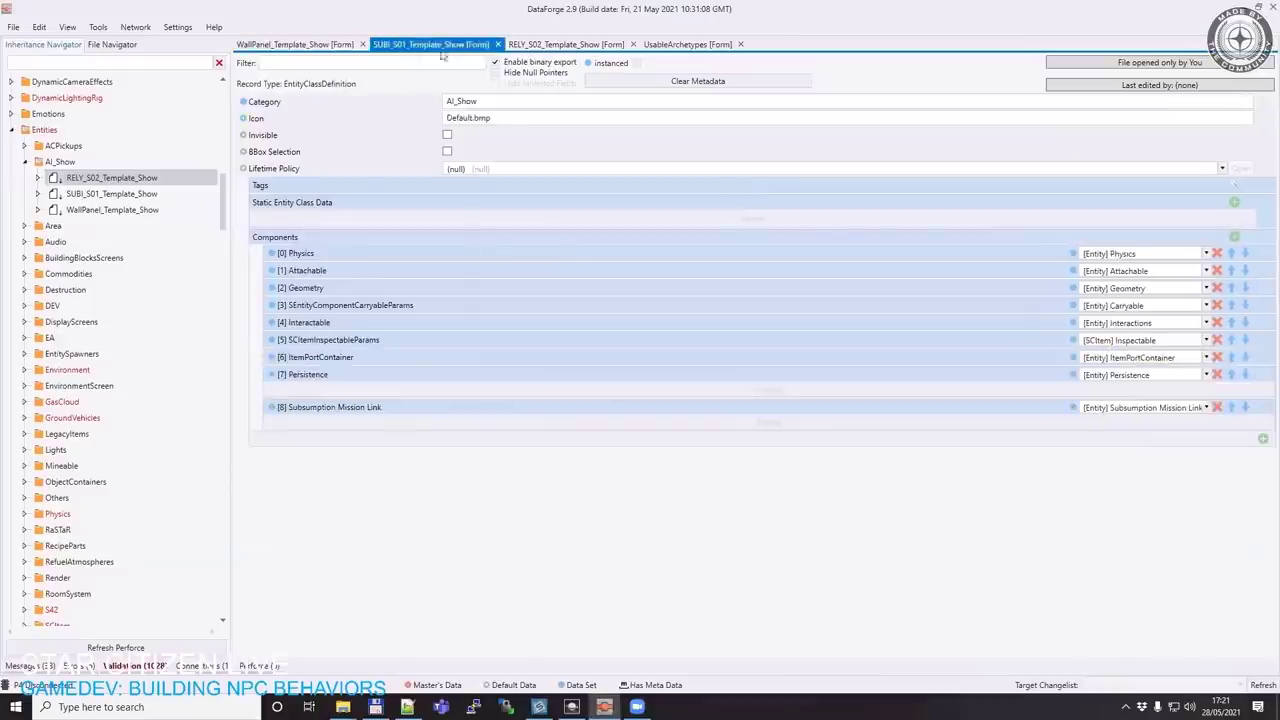
{"action": "double_click", "coordinate": [137, 195]}
{"action": "right_click", "coordinate": [138, 198]}
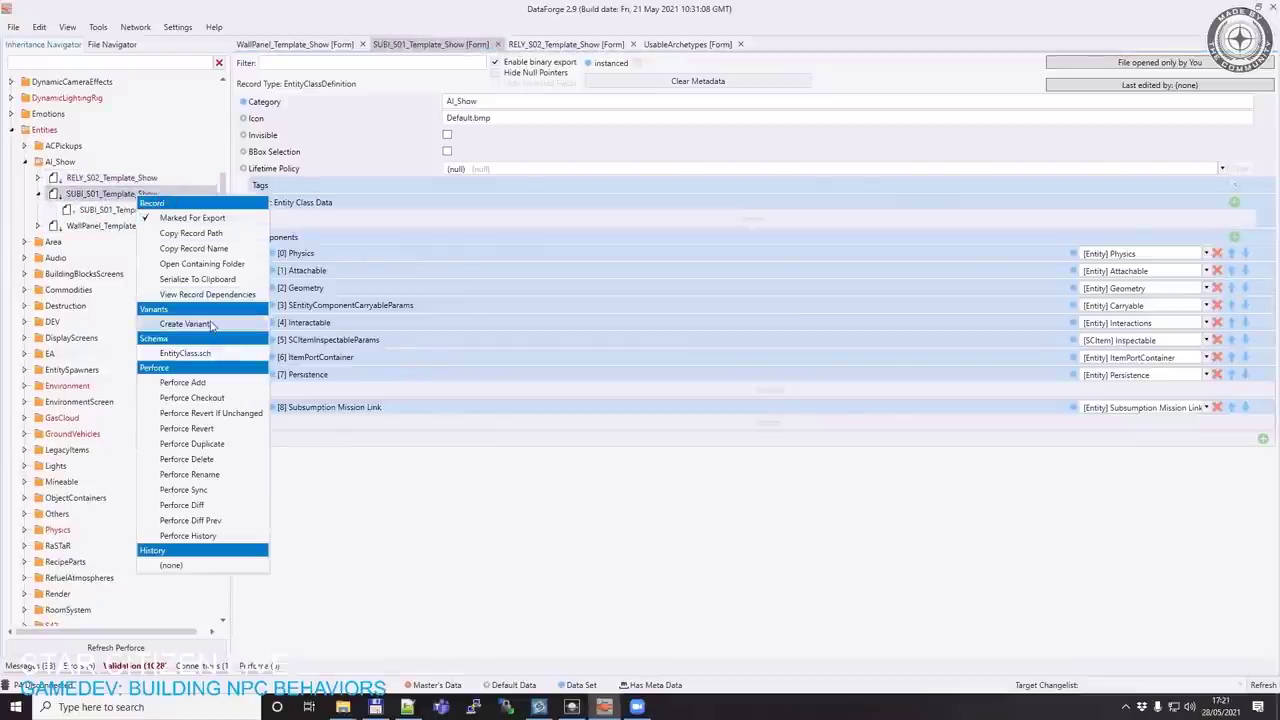
{"action": "left_click", "coordinate": [205, 324]}
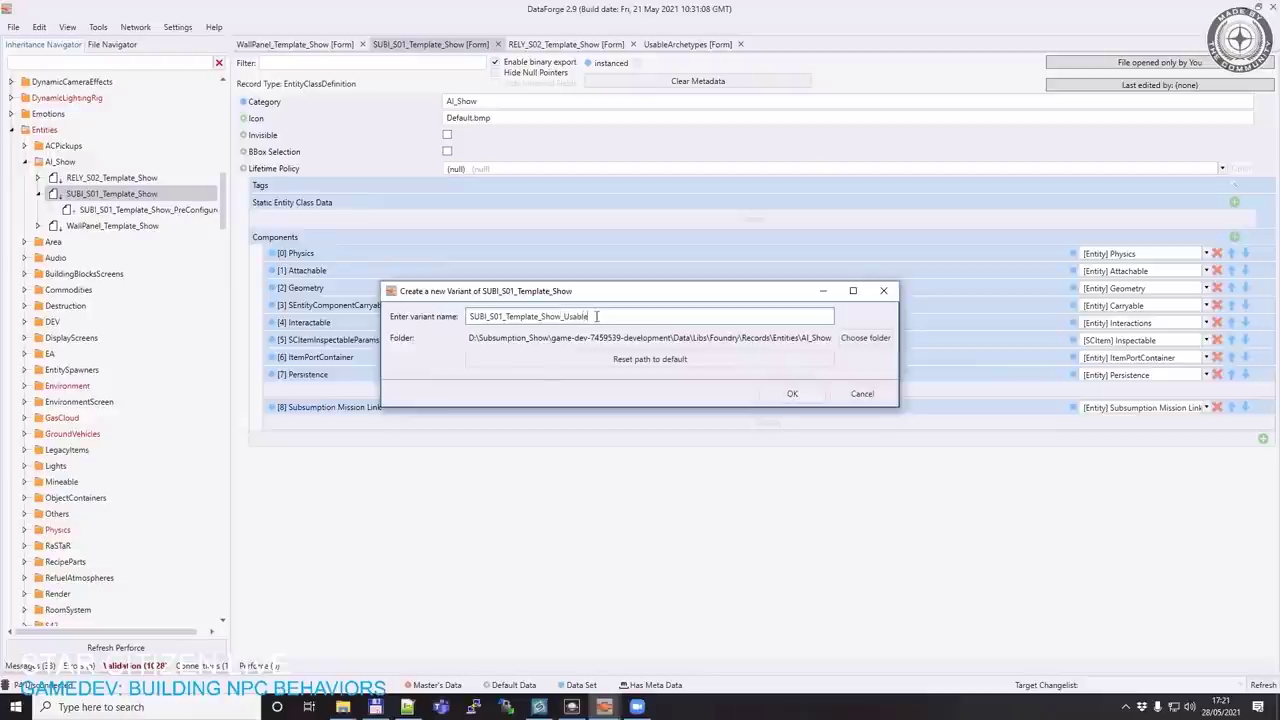
{"action": "key", "text": "Return"}
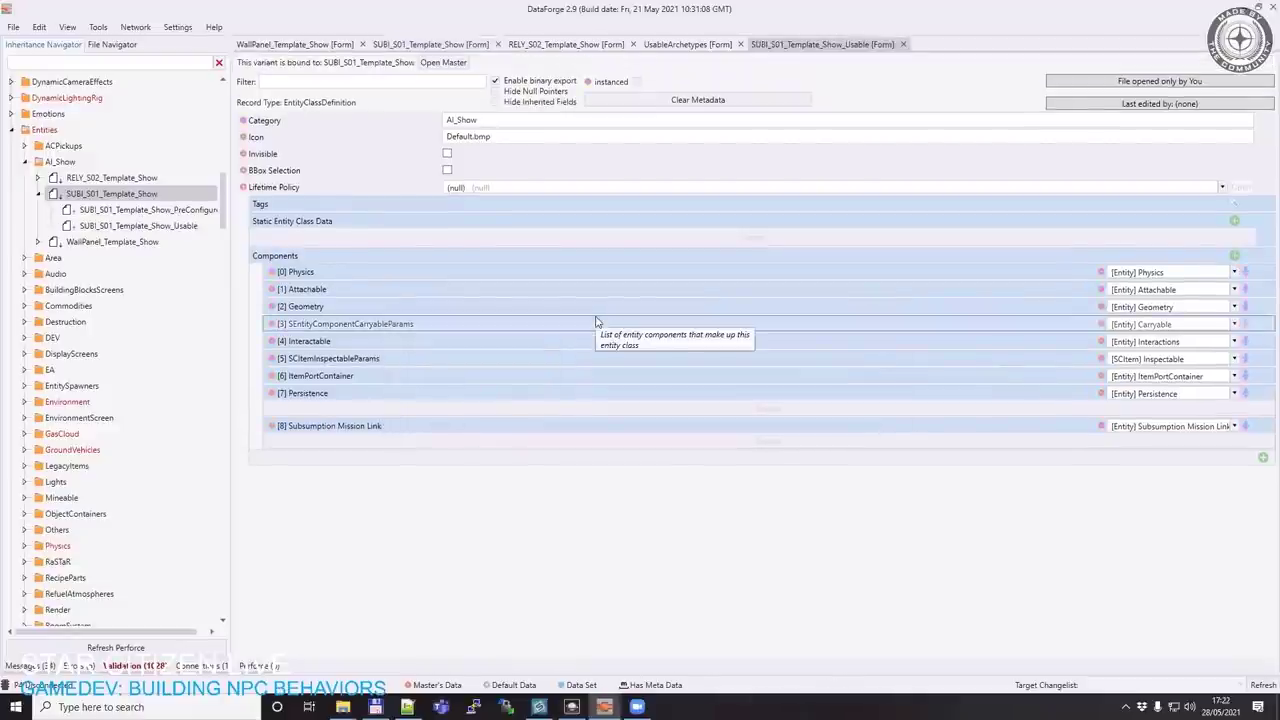
Add an [Entity] Usable component to SUBI_S01_Template_Show_Usable and set its archetype to UsableArchetypes.Carryable
{"action": "left_click", "coordinate": [150, 226]}
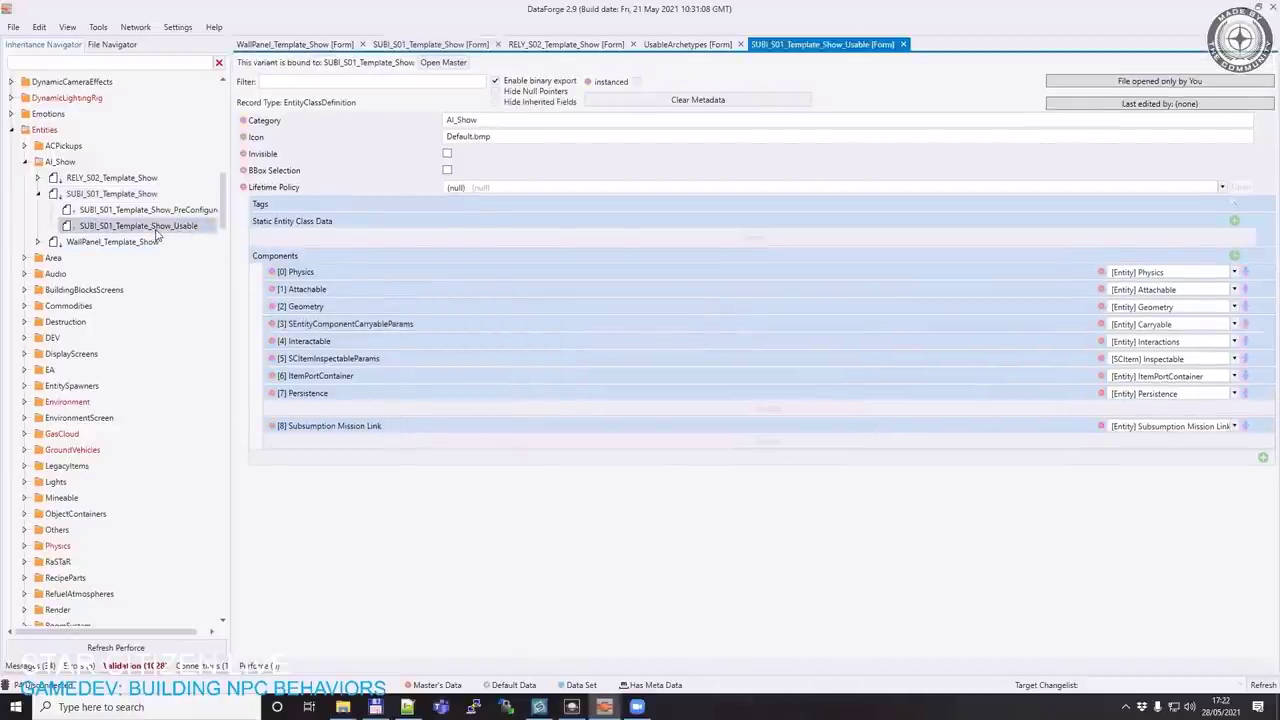
{"action": "left_click", "coordinate": [1237, 259]}
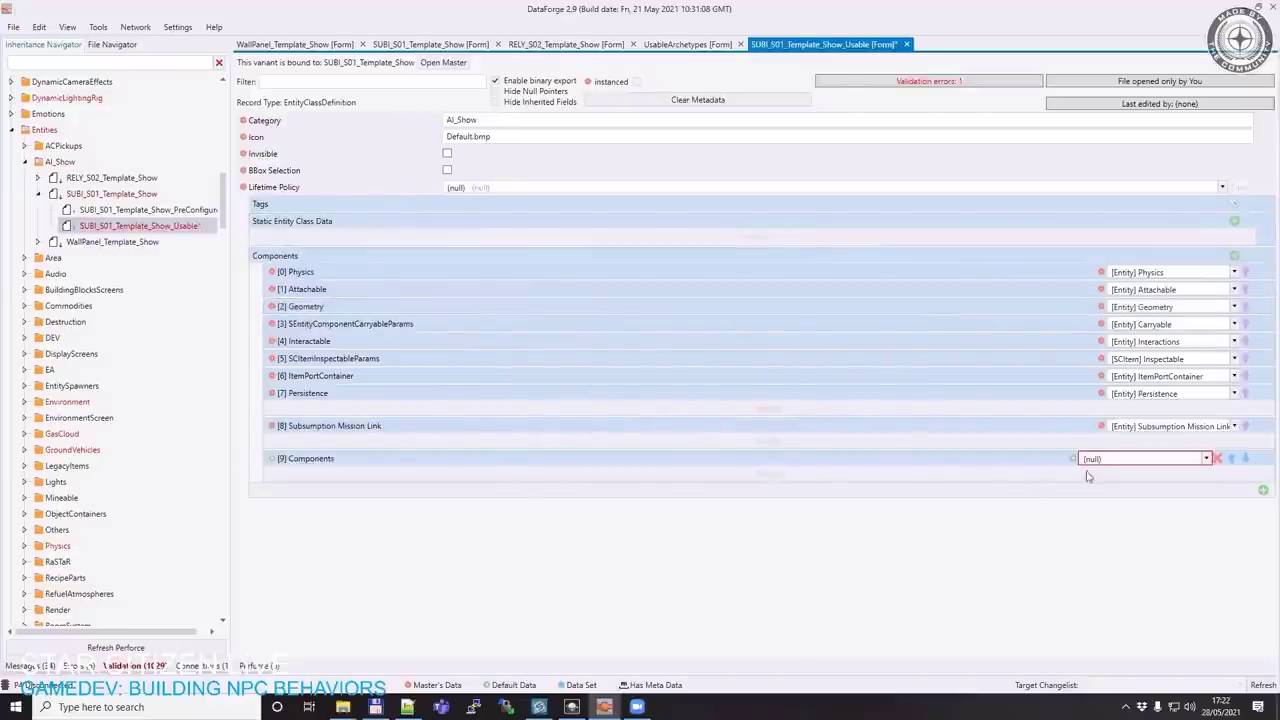
{"action": "type", "text": "usabl"}
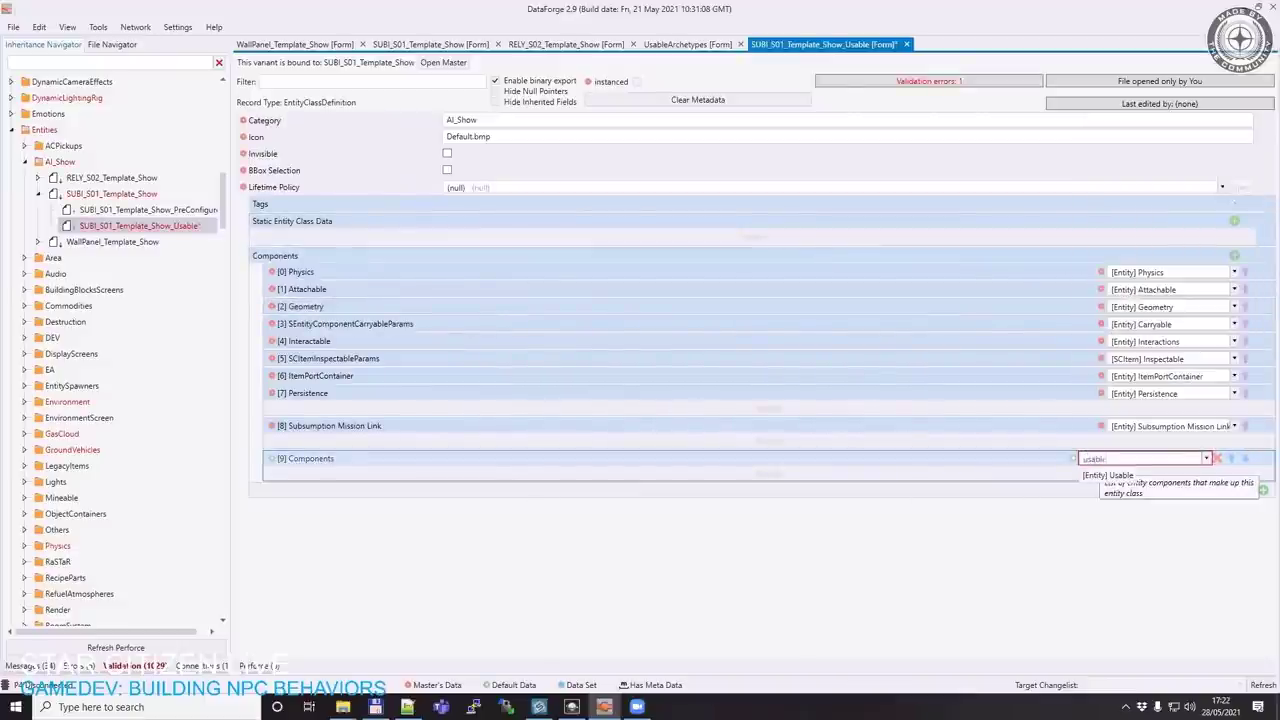
{"action": "type", "text": "e"}
{"action": "left_click", "coordinate": [1090, 476]}
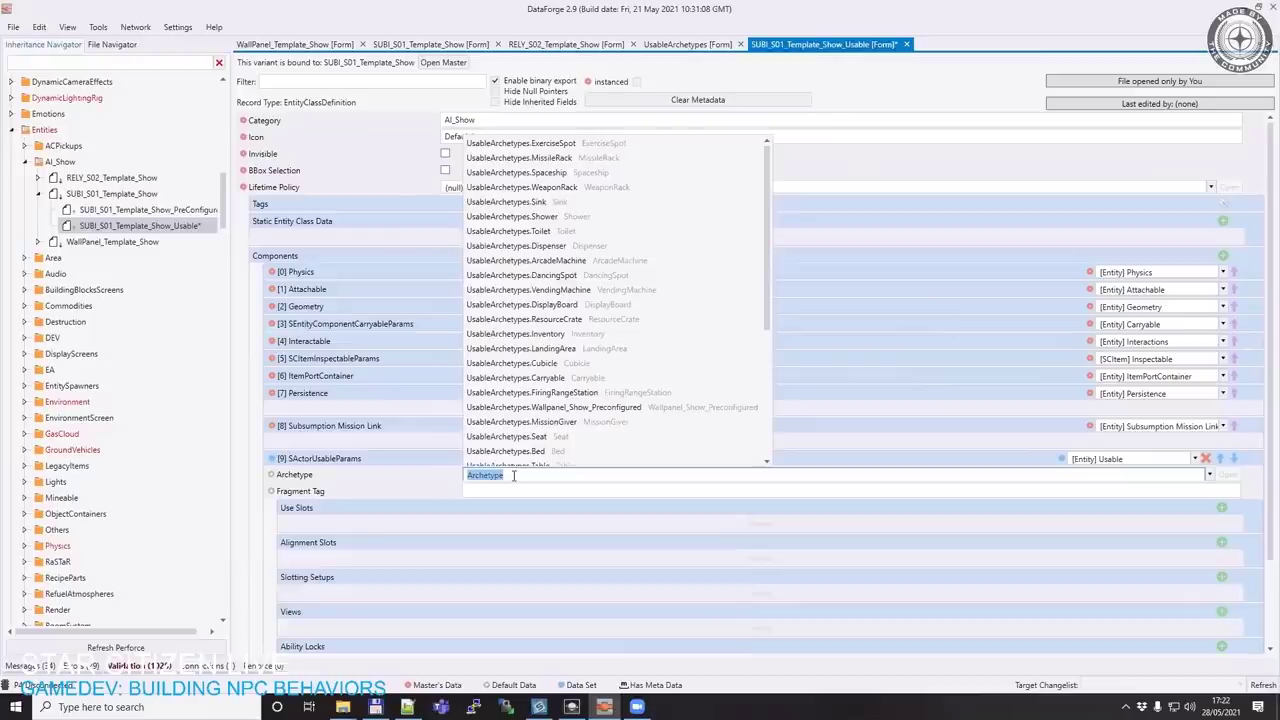
{"action": "type", "text": "ca"}
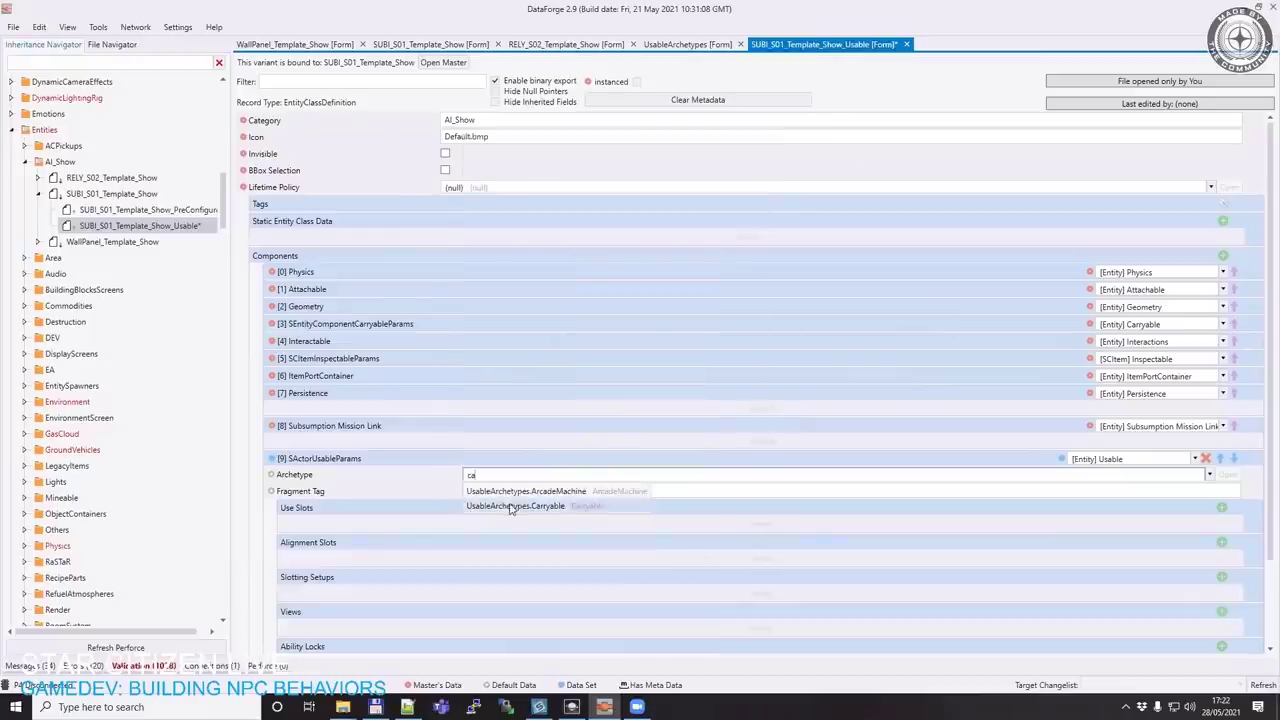
{"action": "left_click", "coordinate": [512, 505]}
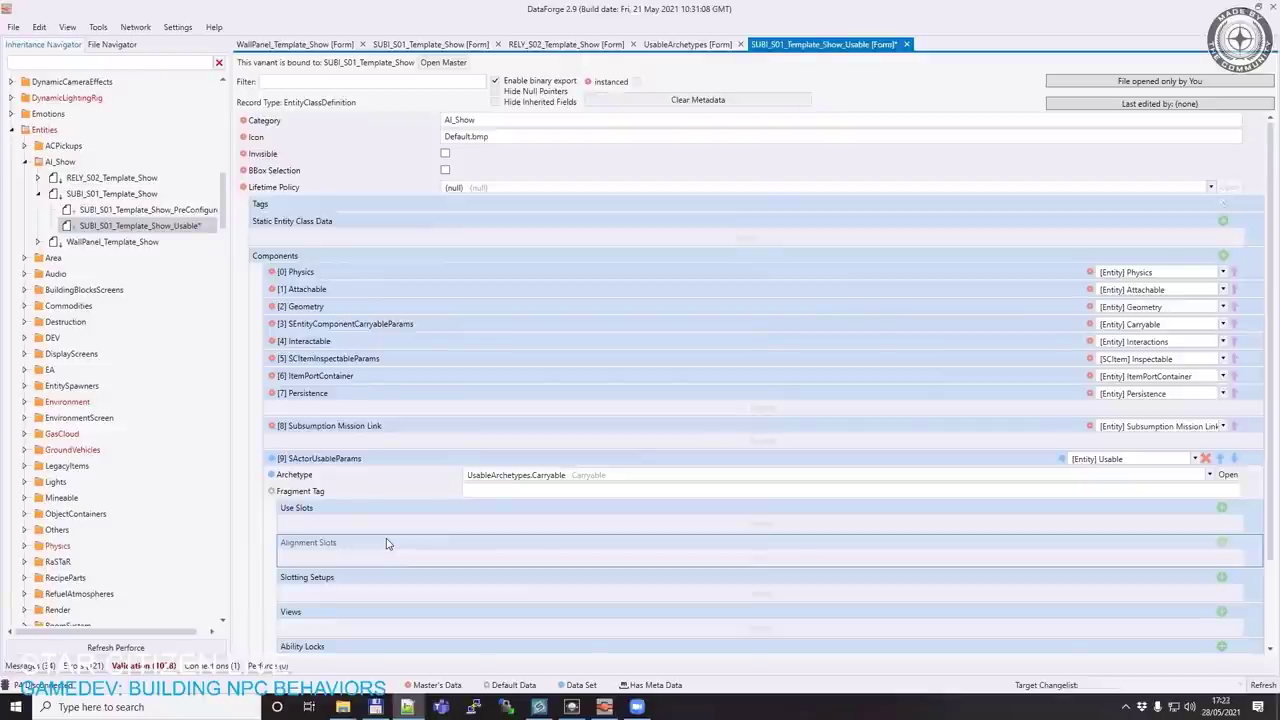
Add a Point alignment slot to the usable component, name it Main and set its helper name to root
{"action": "left_click", "coordinate": [1221, 542]}
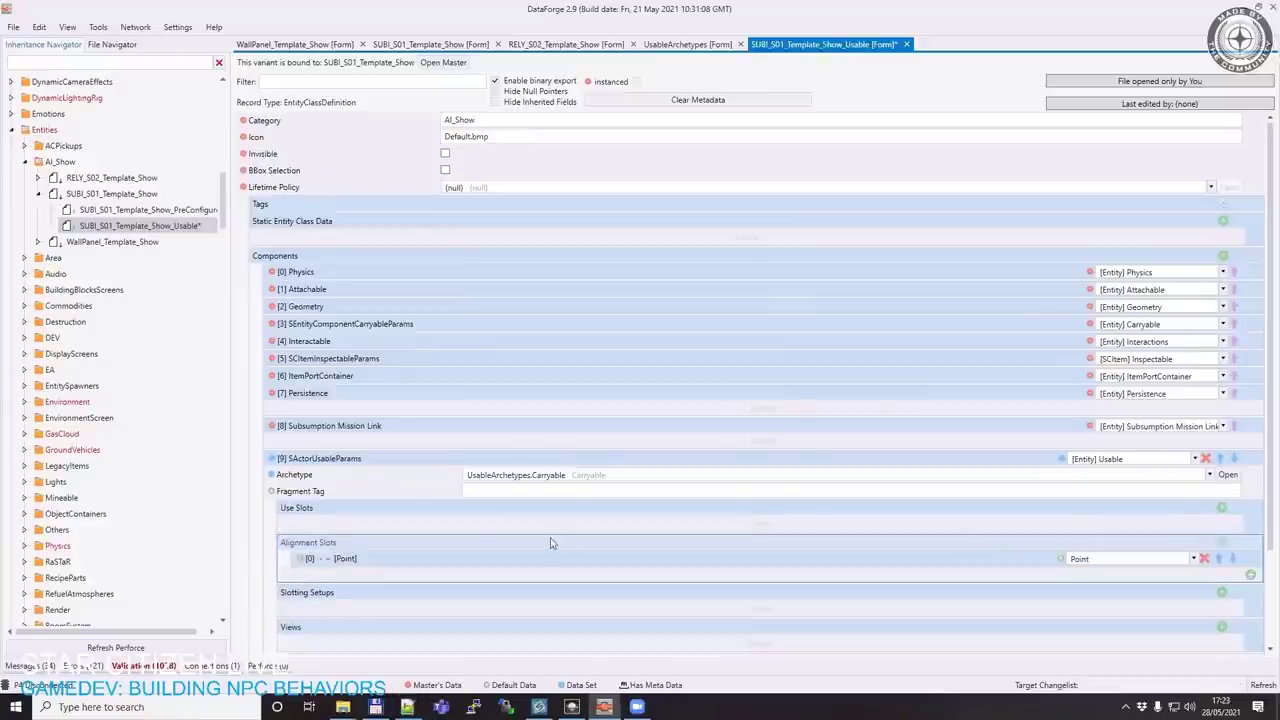
{"action": "double_click", "coordinate": [510, 557]}
{"action": "left_click", "coordinate": [492, 574]}
{"action": "type", "text": "Main"}
{"action": "scroll", "coordinate": [560, 500], "scroll_direction": "down", "scroll_amount": 2}
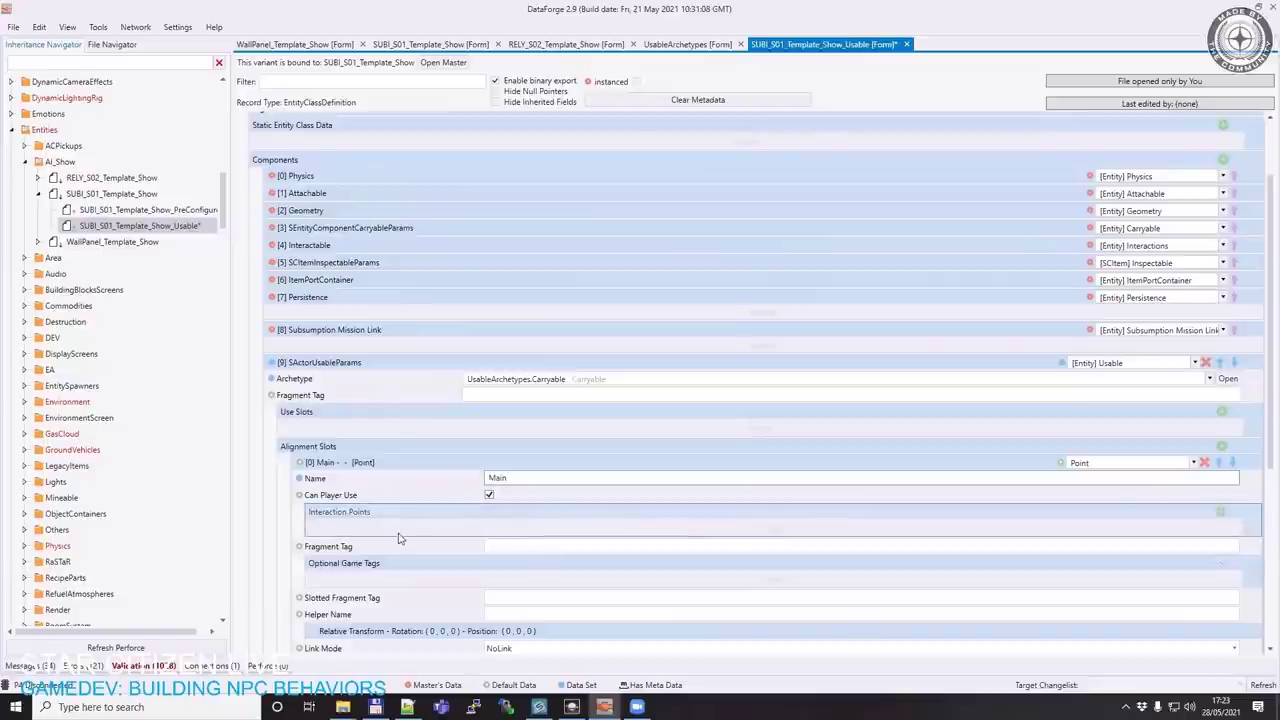
{"action": "scroll", "coordinate": [398, 539], "scroll_direction": "down", "scroll_amount": 2}
{"action": "left_click", "coordinate": [505, 518]}
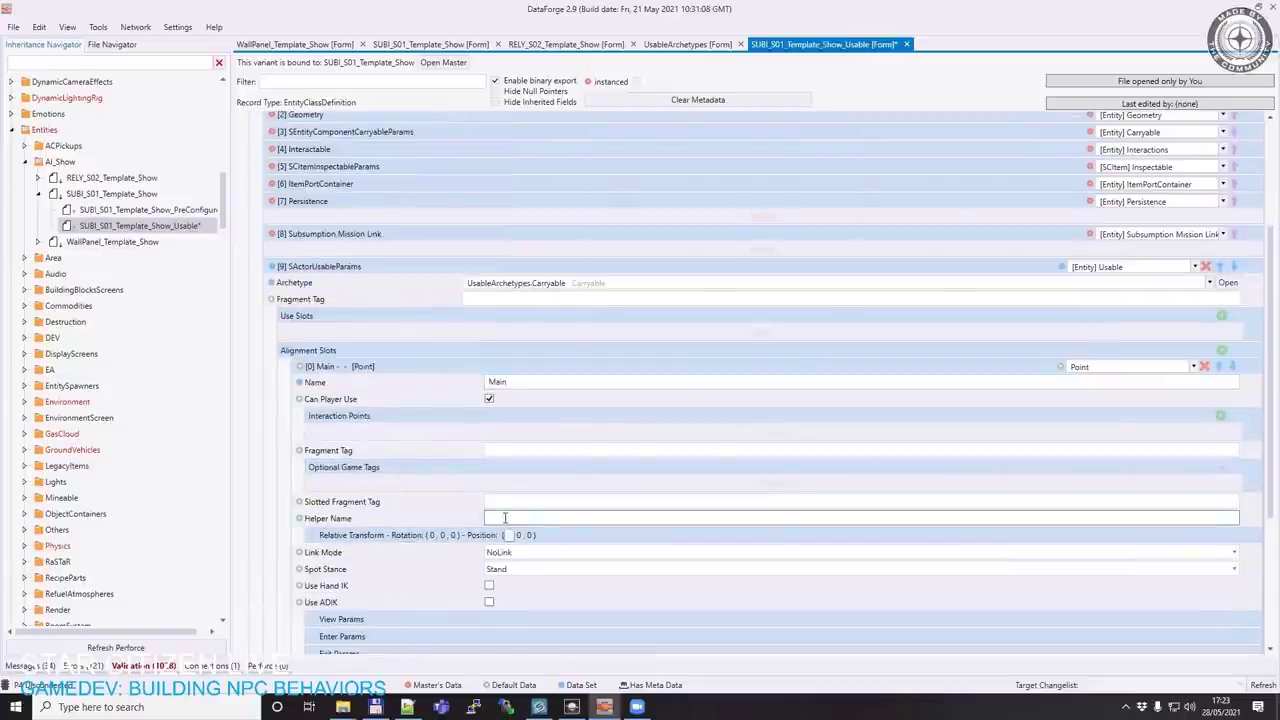
{"action": "type", "text": "root"}
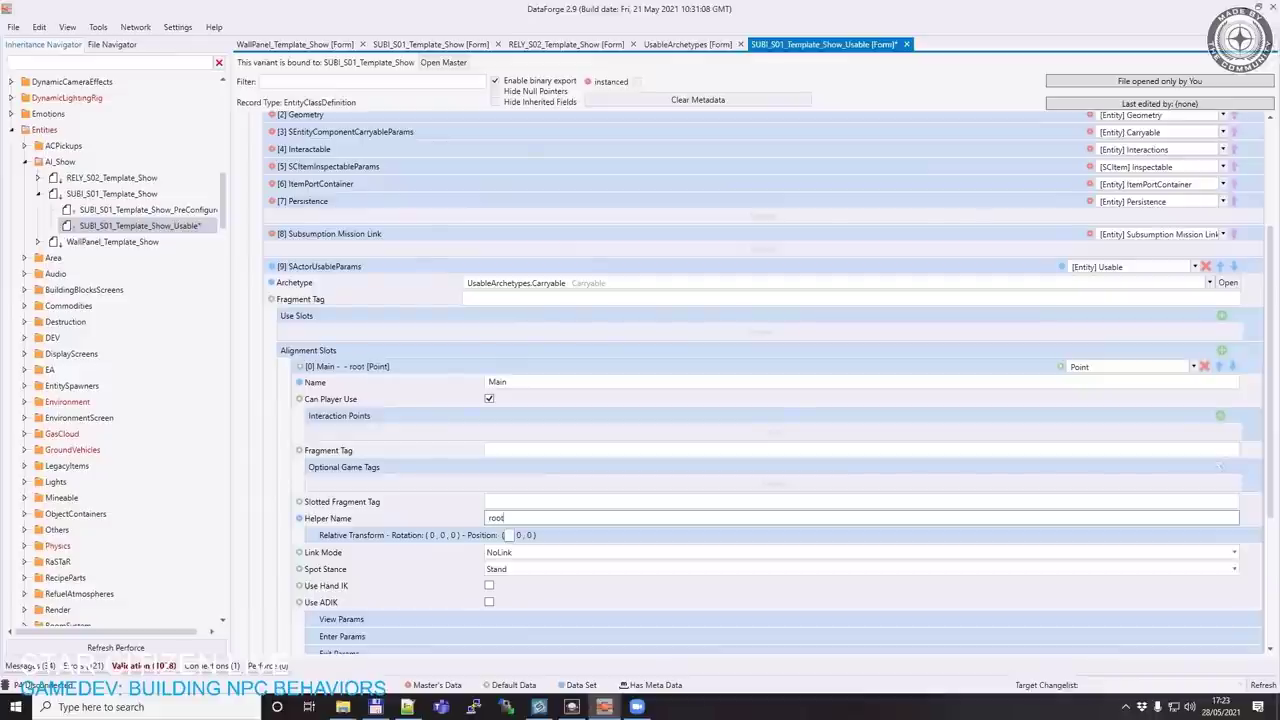
Switch to the Sandbox Editor and reload the list of placeable entities
{"action": "key", "text": "alt+Tab"}
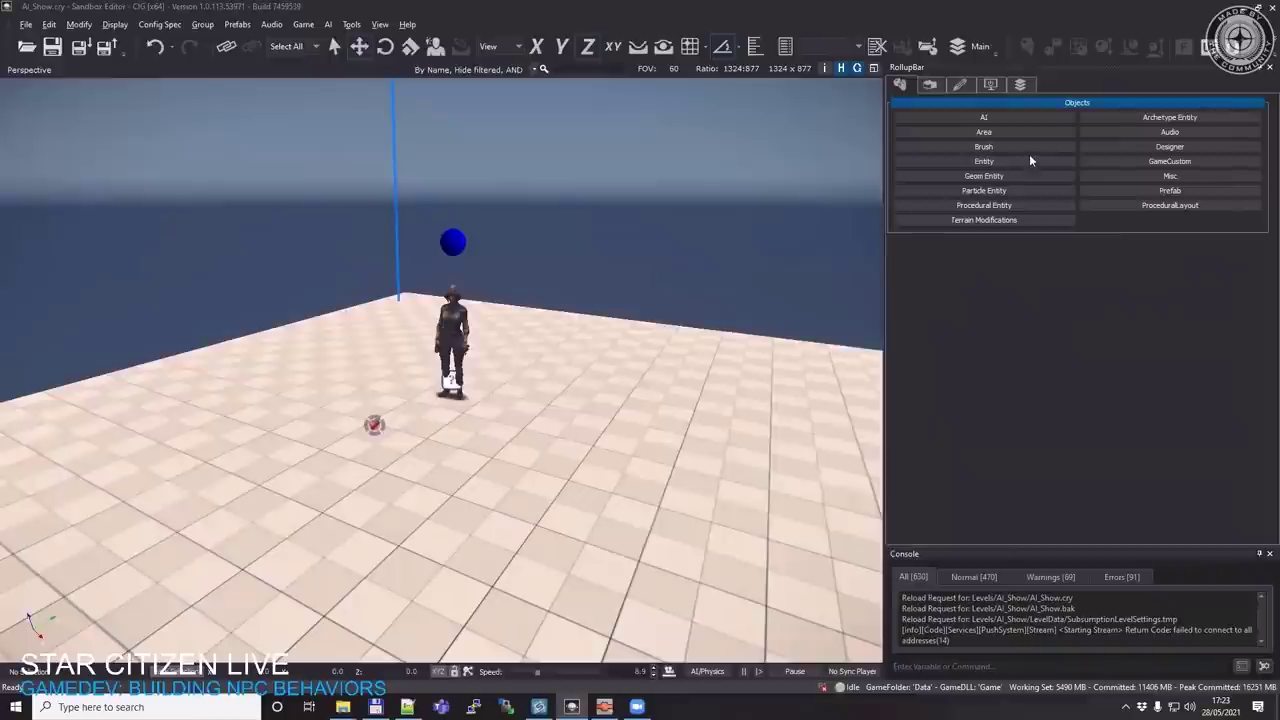
{"action": "left_click", "coordinate": [1016, 161]}
{"action": "scroll", "coordinate": [1274, 356], "scroll_direction": "down", "scroll_amount": 1}
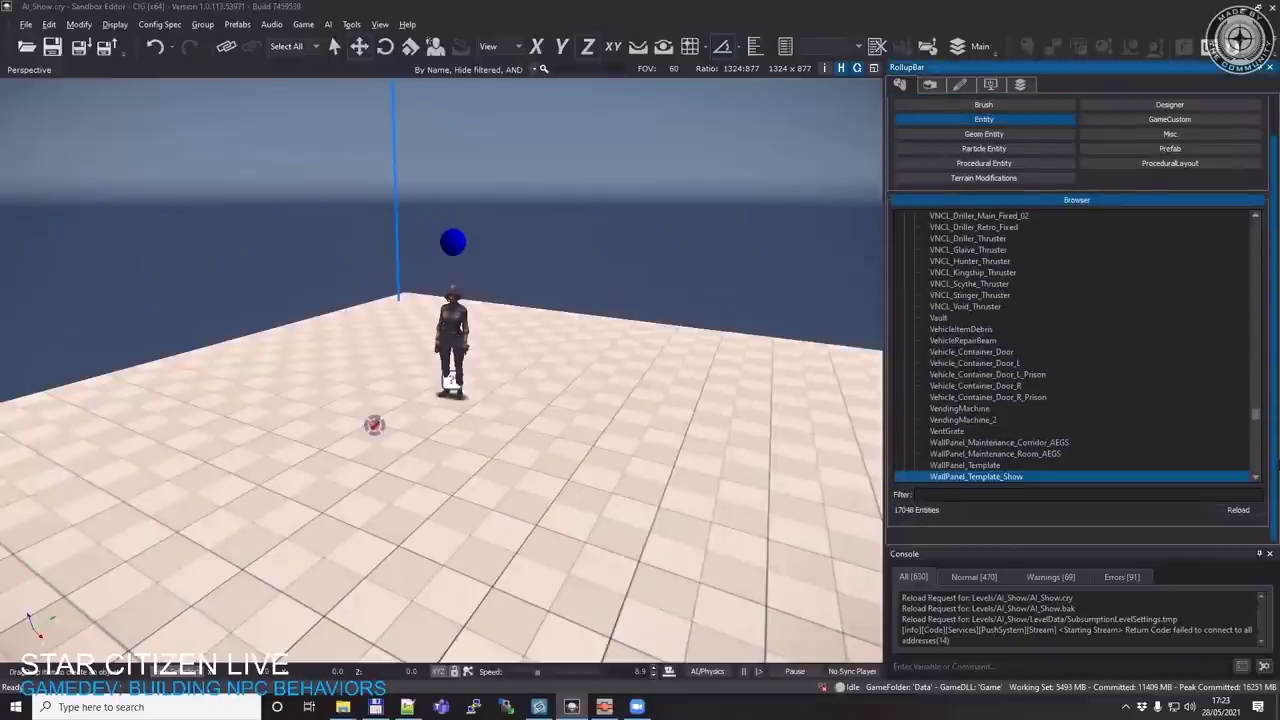
{"action": "left_click", "coordinate": [1231, 513]}
{"action": "scroll", "coordinate": [1114, 454], "scroll_direction": "down", "scroll_amount": 1}
Filter the entities by _show_usab and place a SUBI_S01_Template_Show_Usable on the floor near the character
{"action": "left_click", "coordinate": [1051, 497]}
{"action": "left_click", "coordinate": [1050, 495]}
{"action": "type", "text": "_show_"}
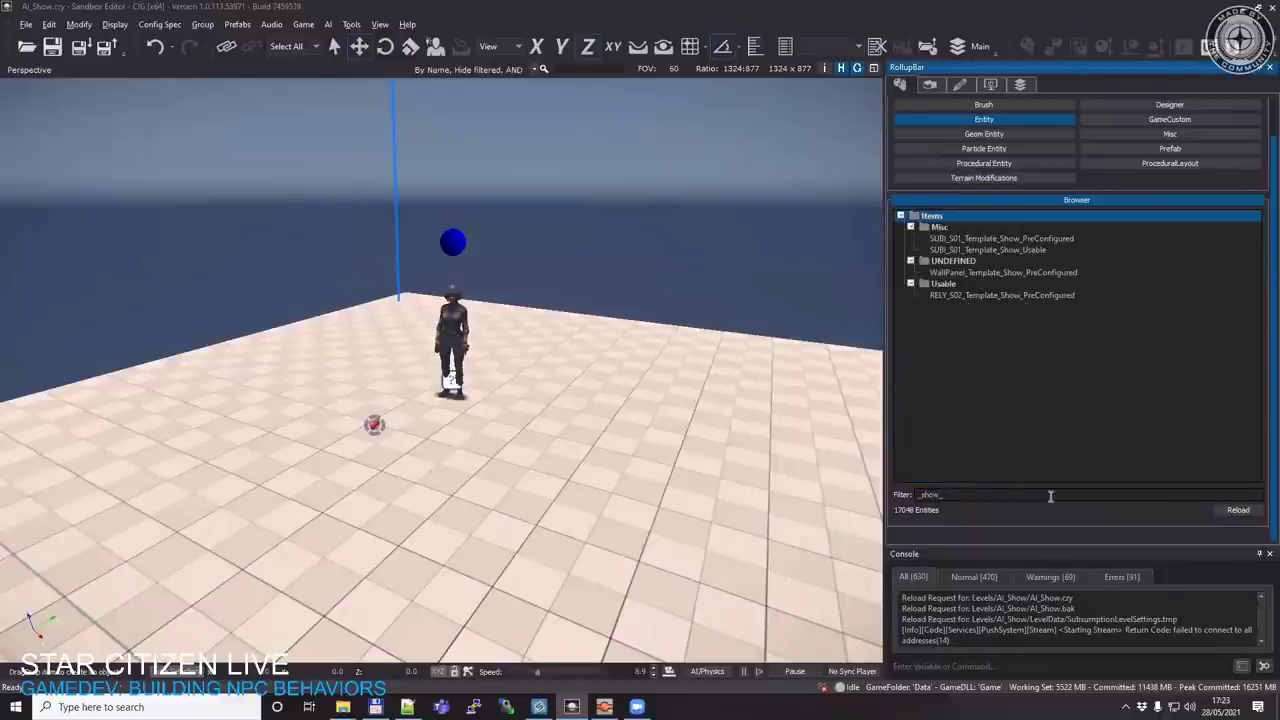
{"action": "key", "text": "BackSpace"}
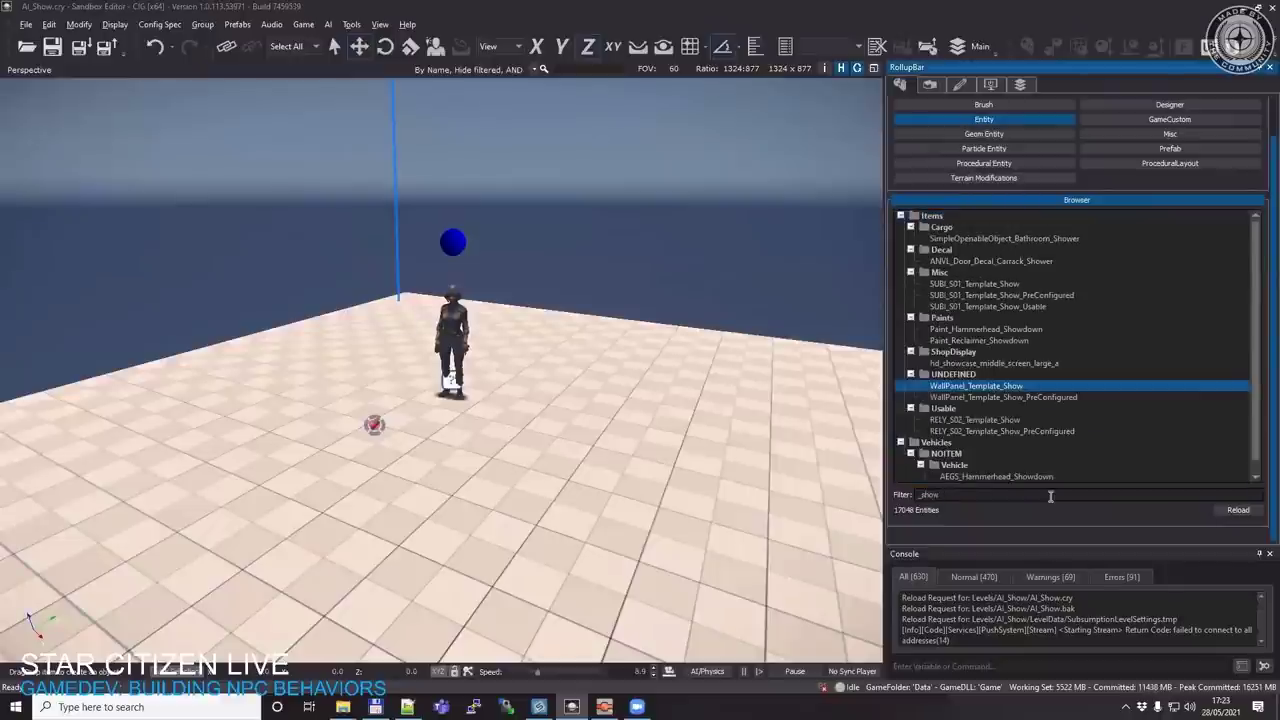
{"action": "type", "text": "_usab"}
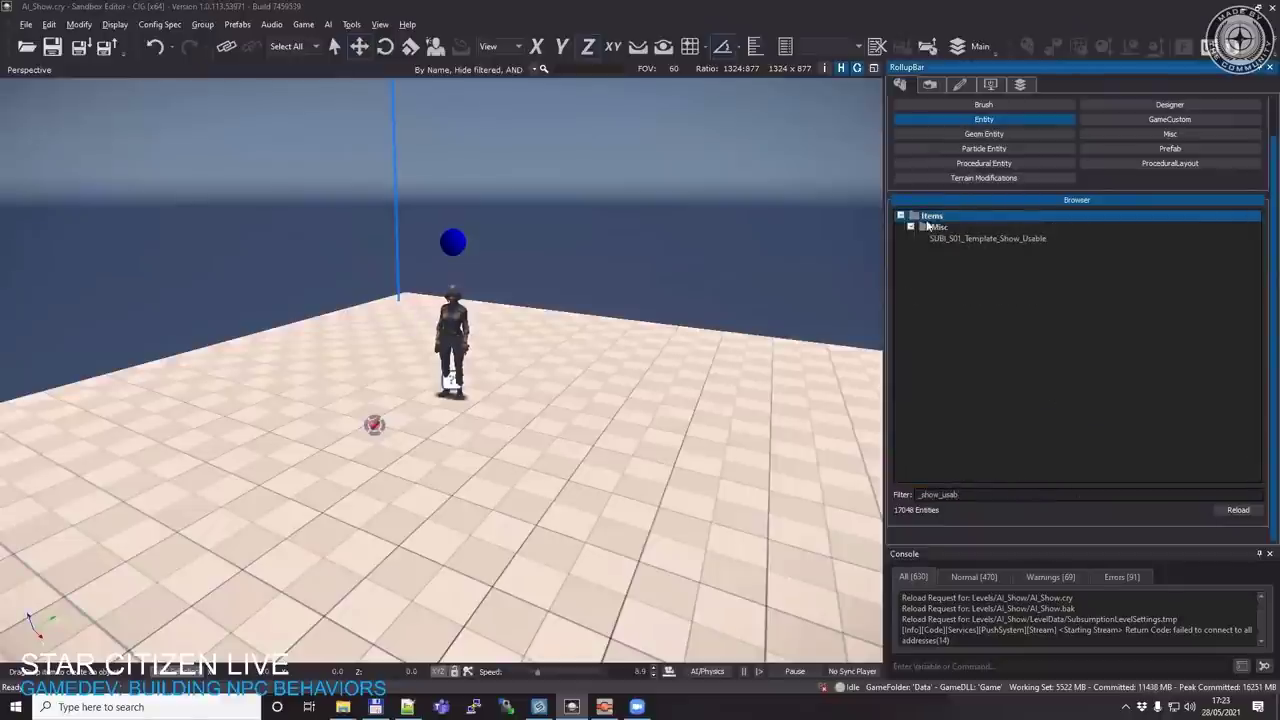
{"action": "left_click", "coordinate": [987, 238]}
{"action": "left_click", "coordinate": [568, 476]}
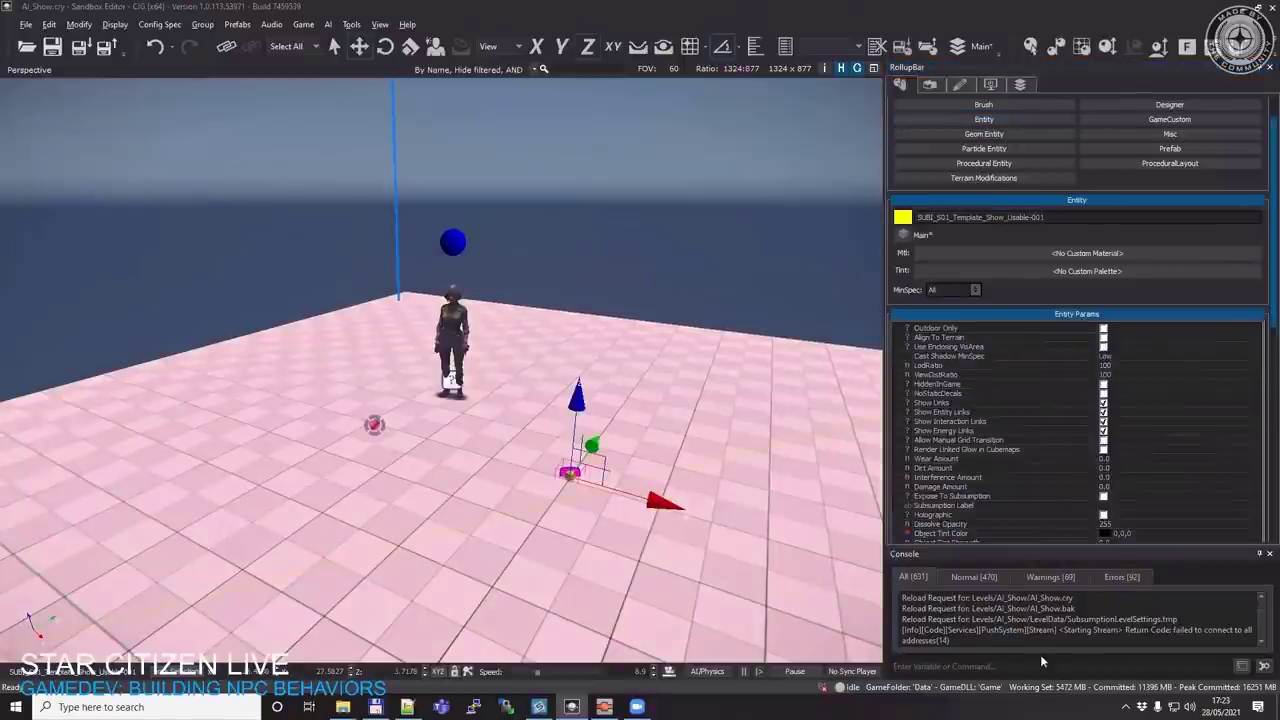
Find the usable debug console variables and set g_usable.debugdraw to a
{"action": "left_click", "coordinate": [1041, 667]}
{"action": "type", "text": "usabl"}
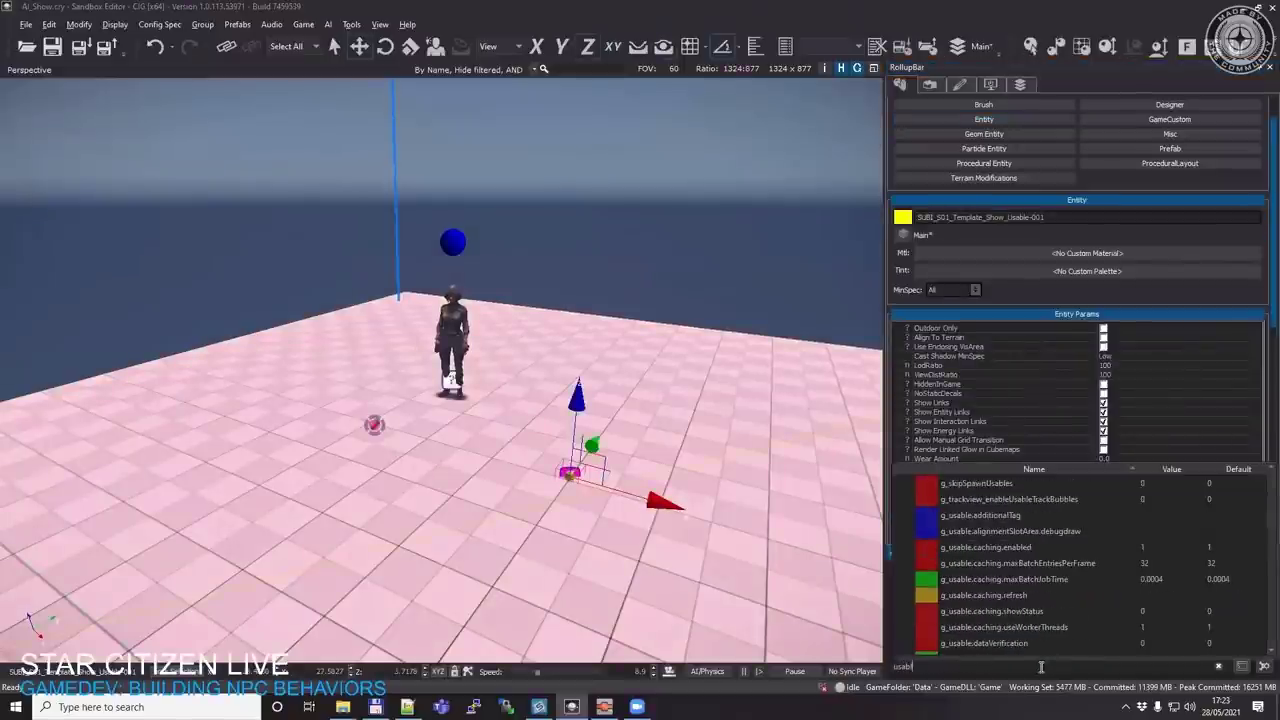
{"action": "type", "text": "e.debug"}
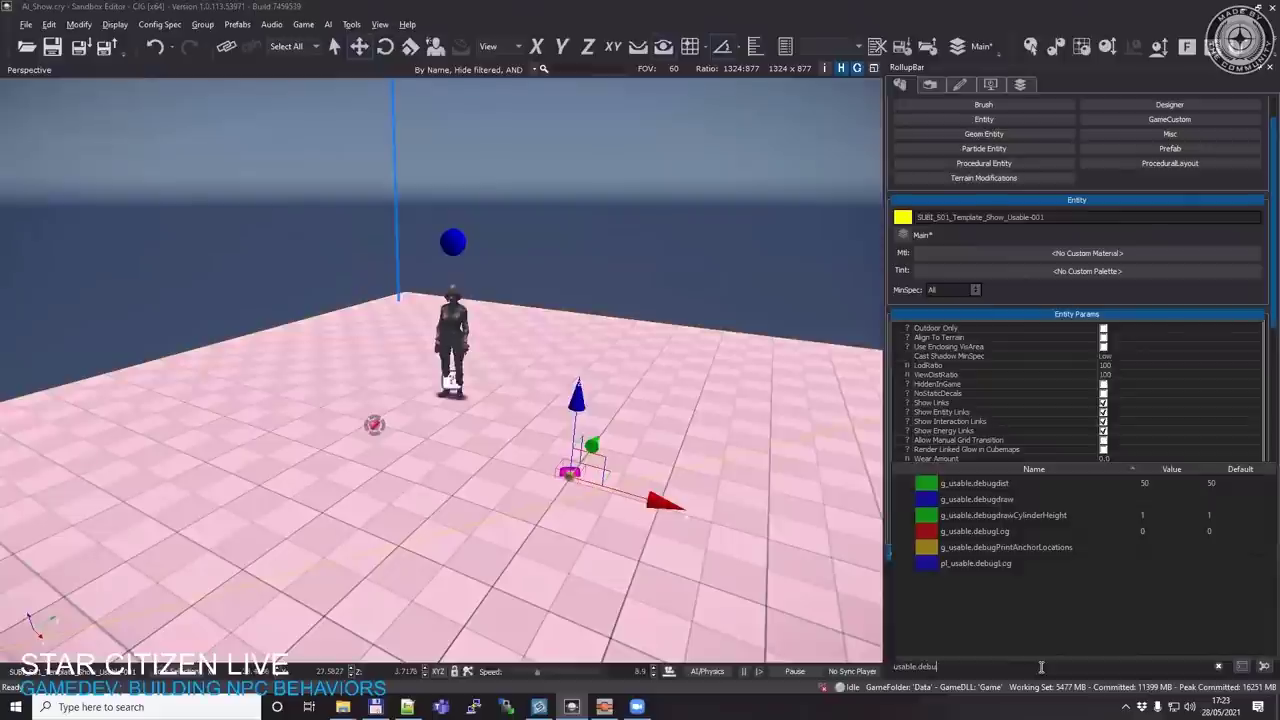
{"action": "left_click", "coordinate": [1157, 498]}
{"action": "double_click", "coordinate": [1157, 498]}
{"action": "type", "text": "4"}
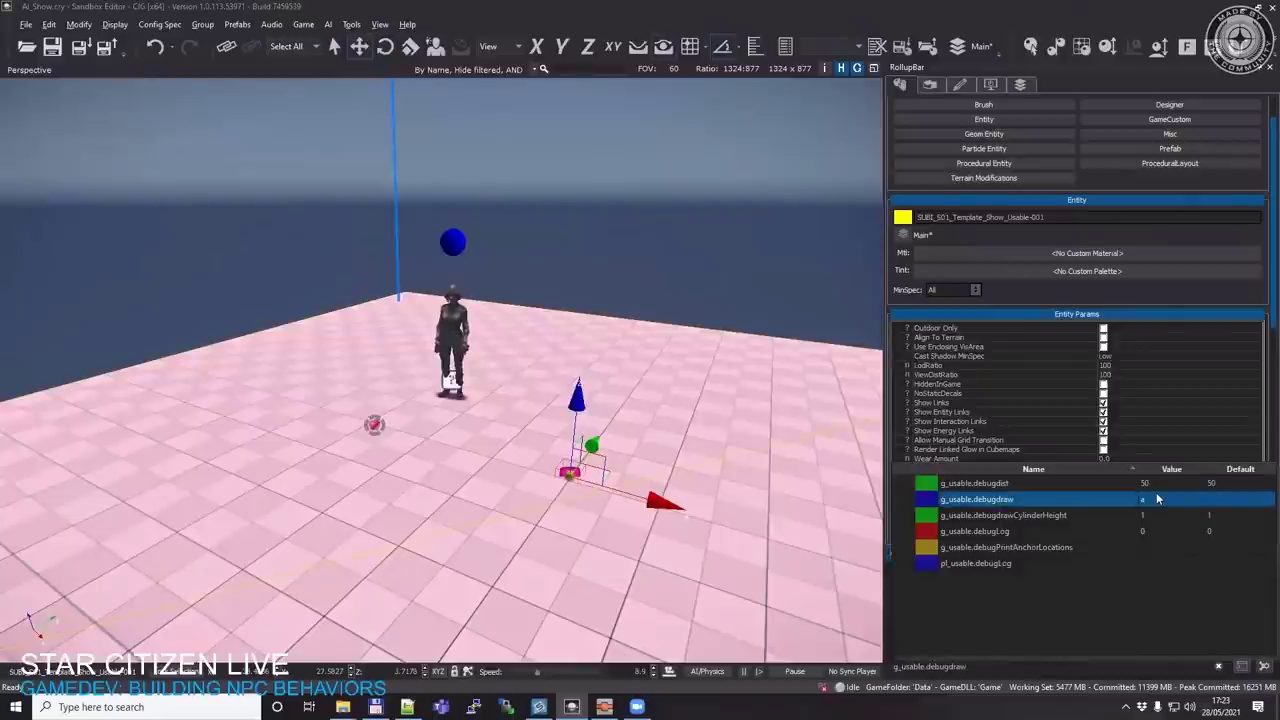
Find the carryable console variables and set g_usable.showCarryable to 1
{"action": "left_click_drag", "start_coordinate": [1001, 667], "coordinate": [841, 661]}
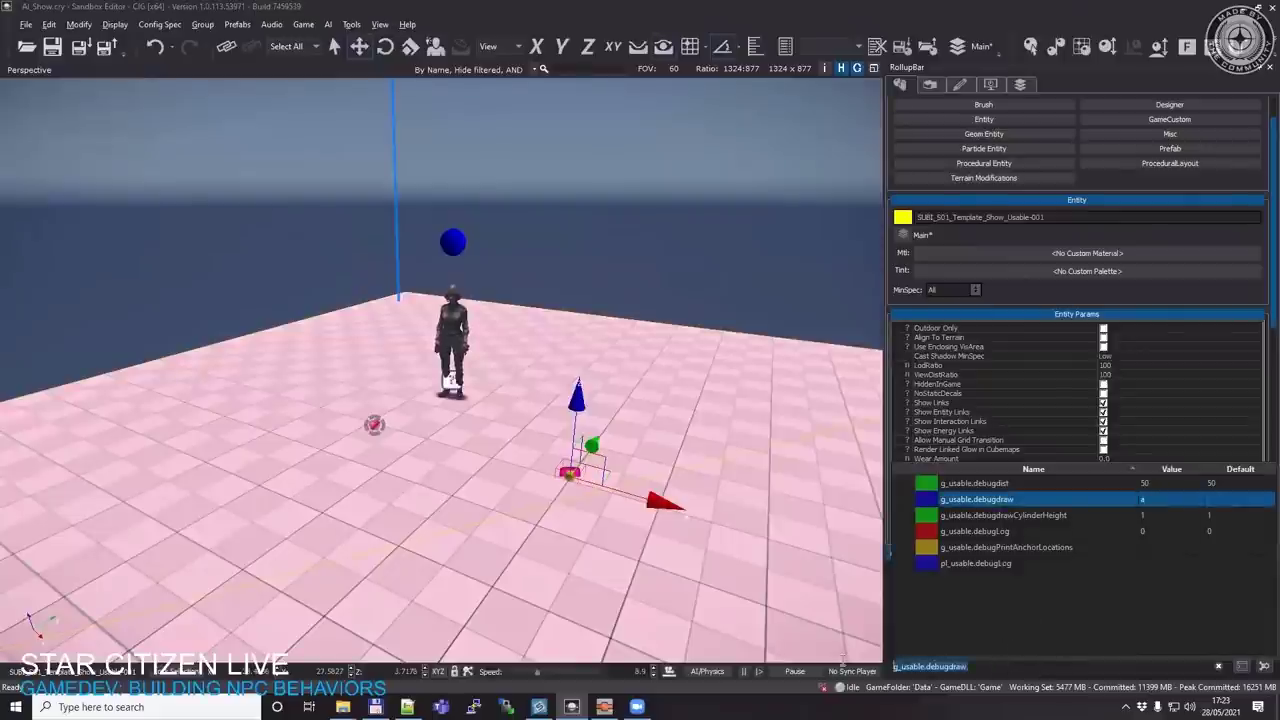
{"action": "type", "text": "ca"}
{"action": "type", "text": "arry"}
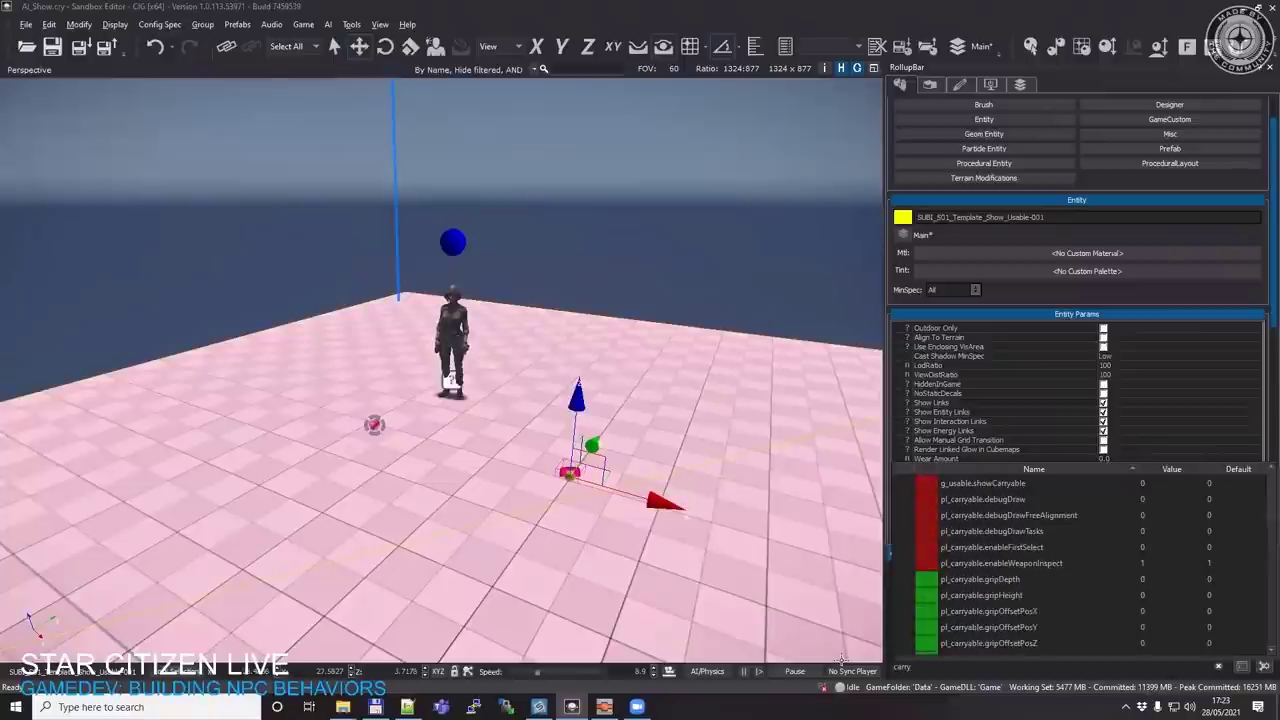
{"action": "double_click", "coordinate": [1163, 487]}
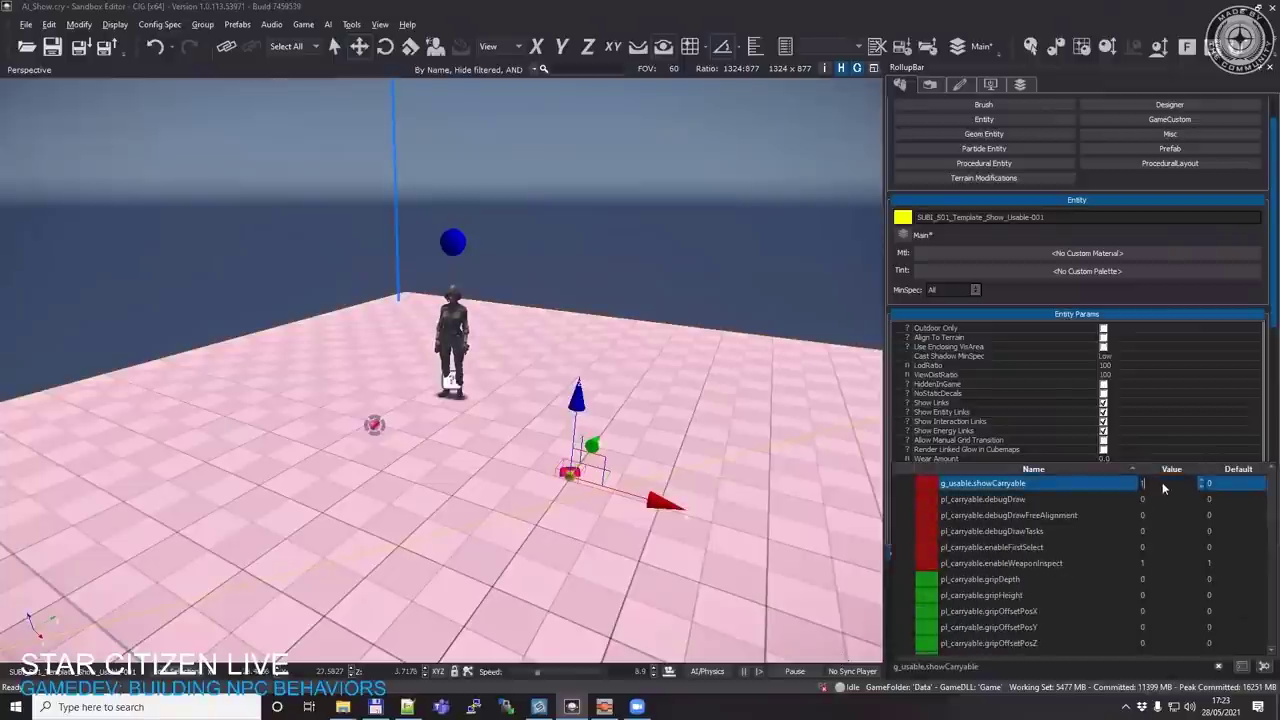
{"action": "key", "text": "Return"}
Raise the placed SUBI_S01_Template_Show_Usable object slightly above the floor
{"action": "right_click_drag", "start_coordinate": [400, 372], "coordinate": [430, 399]}
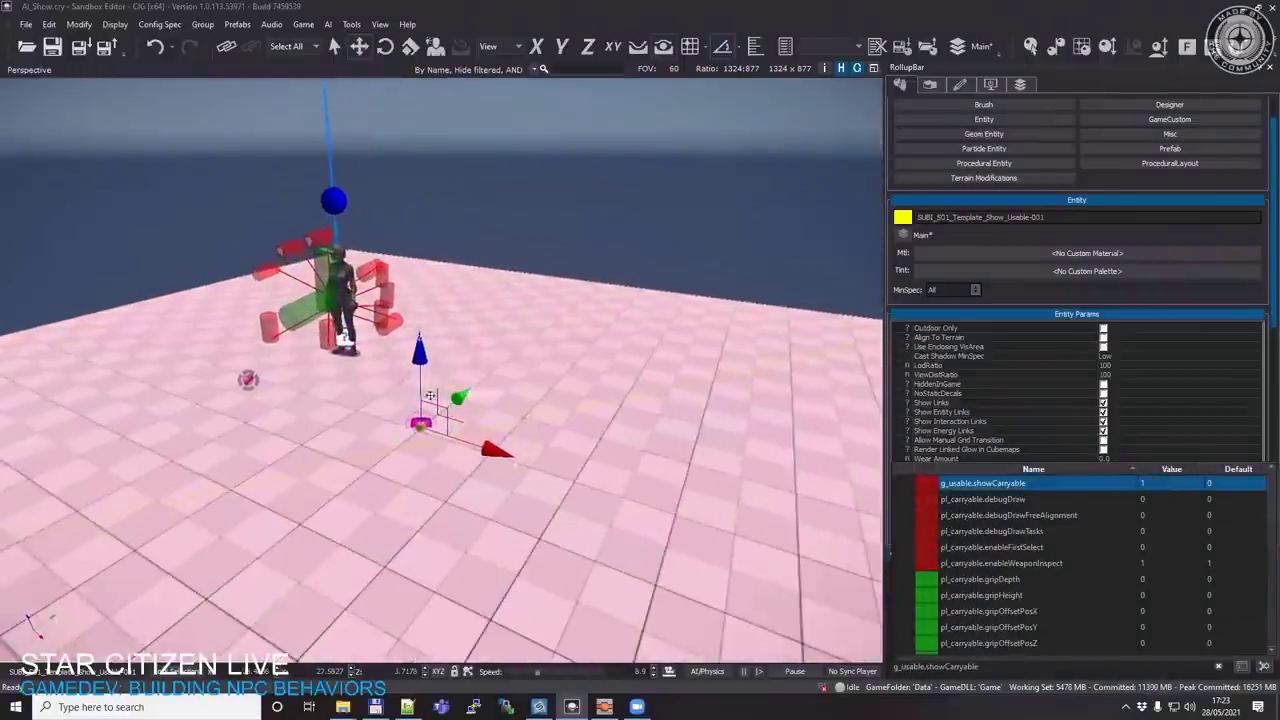
{"action": "left_click", "coordinate": [432, 389]}
{"action": "left_click", "coordinate": [424, 416]}
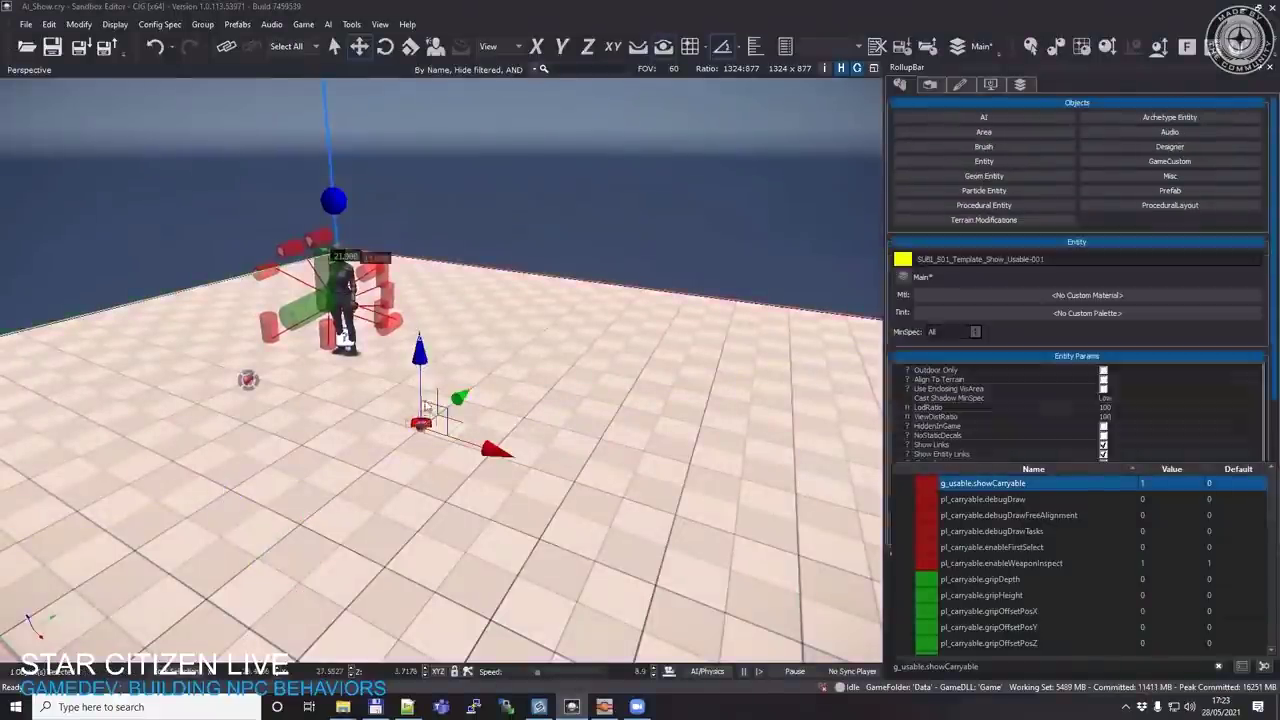
{"action": "left_click_drag", "start_coordinate": [421, 380], "coordinate": [421, 363]}
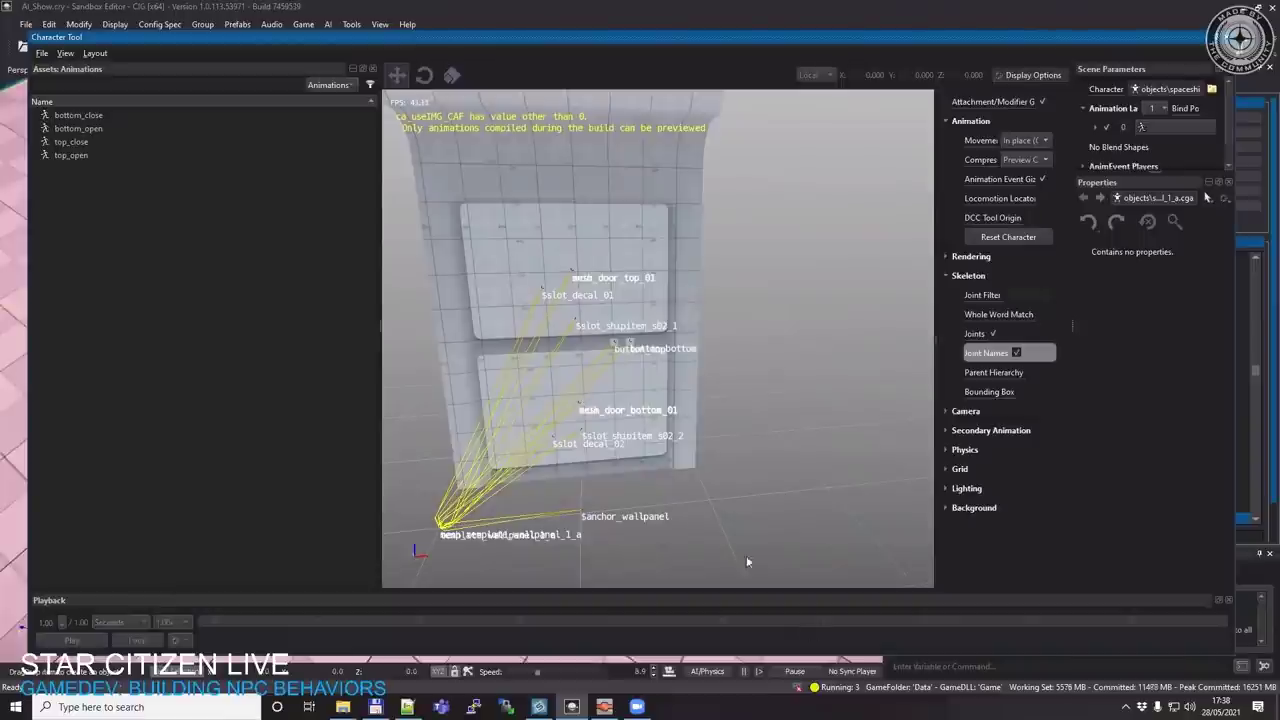
Switch to DataForge and add an [Entity] Usable component to WallPanel_Template_Show_Usable
{"action": "key", "text": "alt+Tab"}
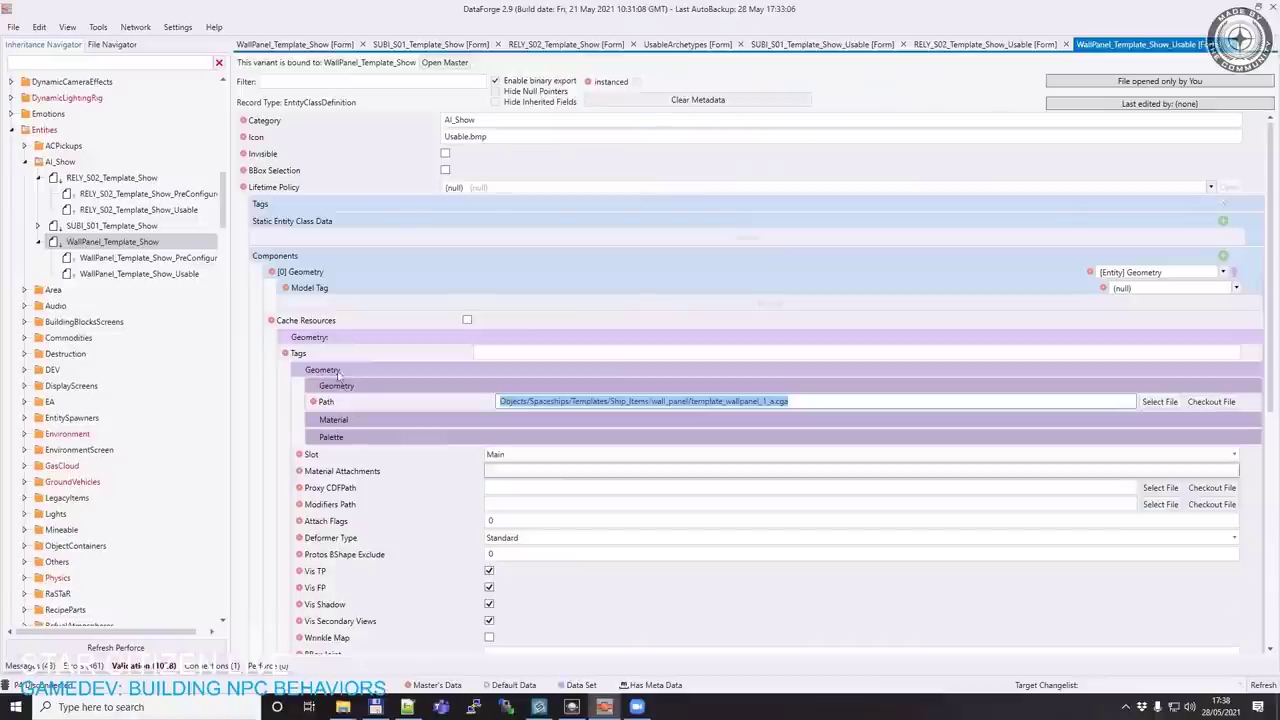
{"action": "left_click", "coordinate": [150, 274]}
{"action": "left_click", "coordinate": [1234, 255]}
{"action": "left_click", "coordinate": [1149, 461]}
{"action": "type", "text": "usable"}
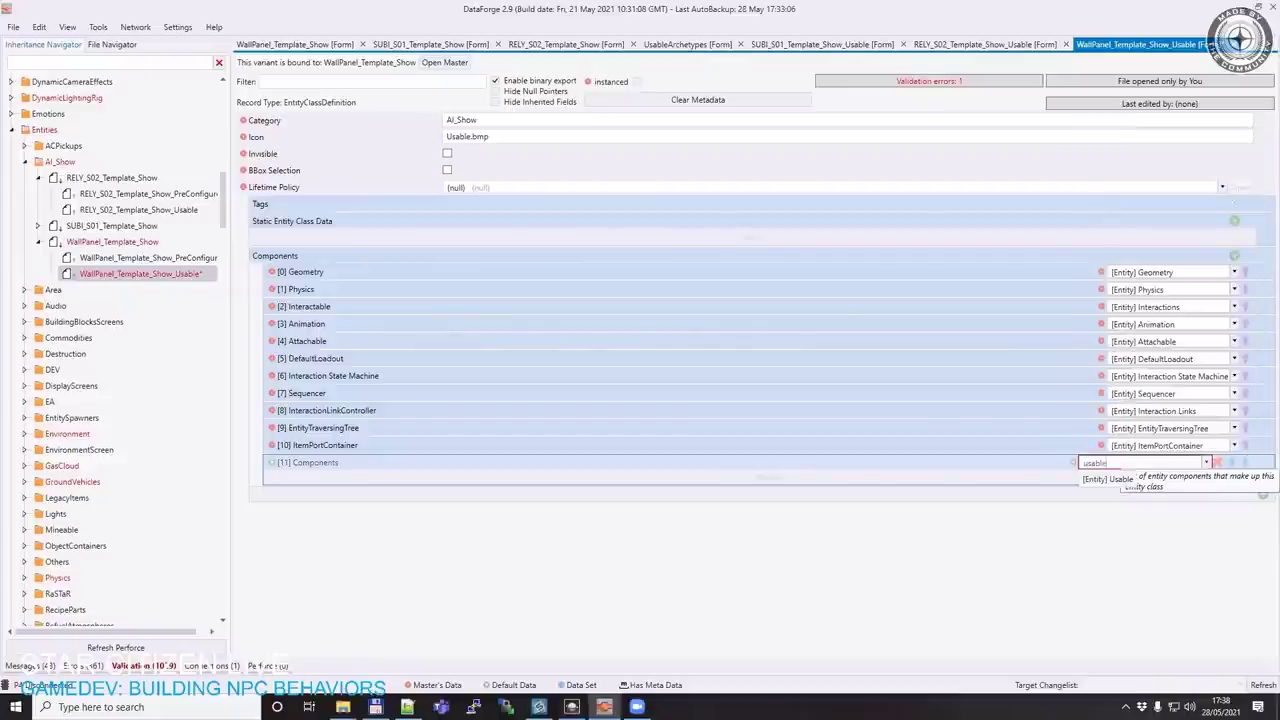
{"action": "left_click", "coordinate": [1105, 481]}
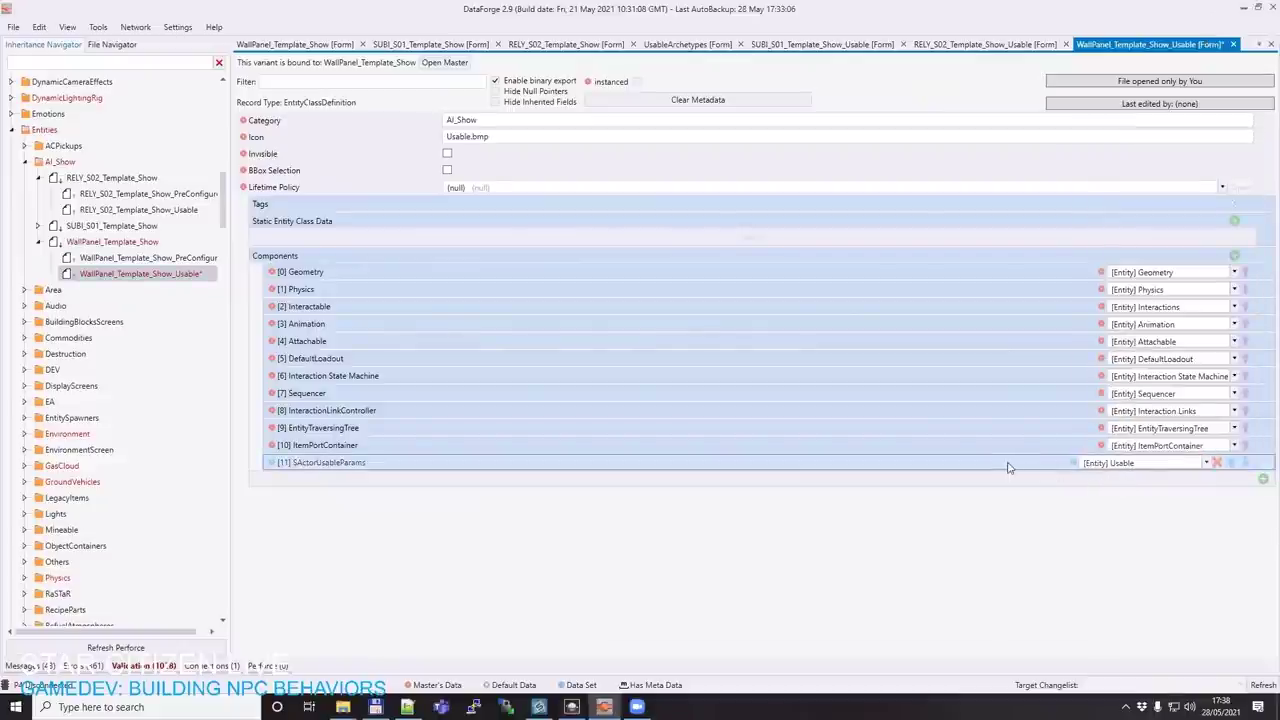
Set the usable component's archetype to UsableArchetypes.Wallpanel and its fragment tag to wallpanel, and save the record
{"action": "scroll", "coordinate": [500, 400], "scroll_direction": "down", "scroll_amount": 1}
{"action": "left_click", "coordinate": [524, 430]}
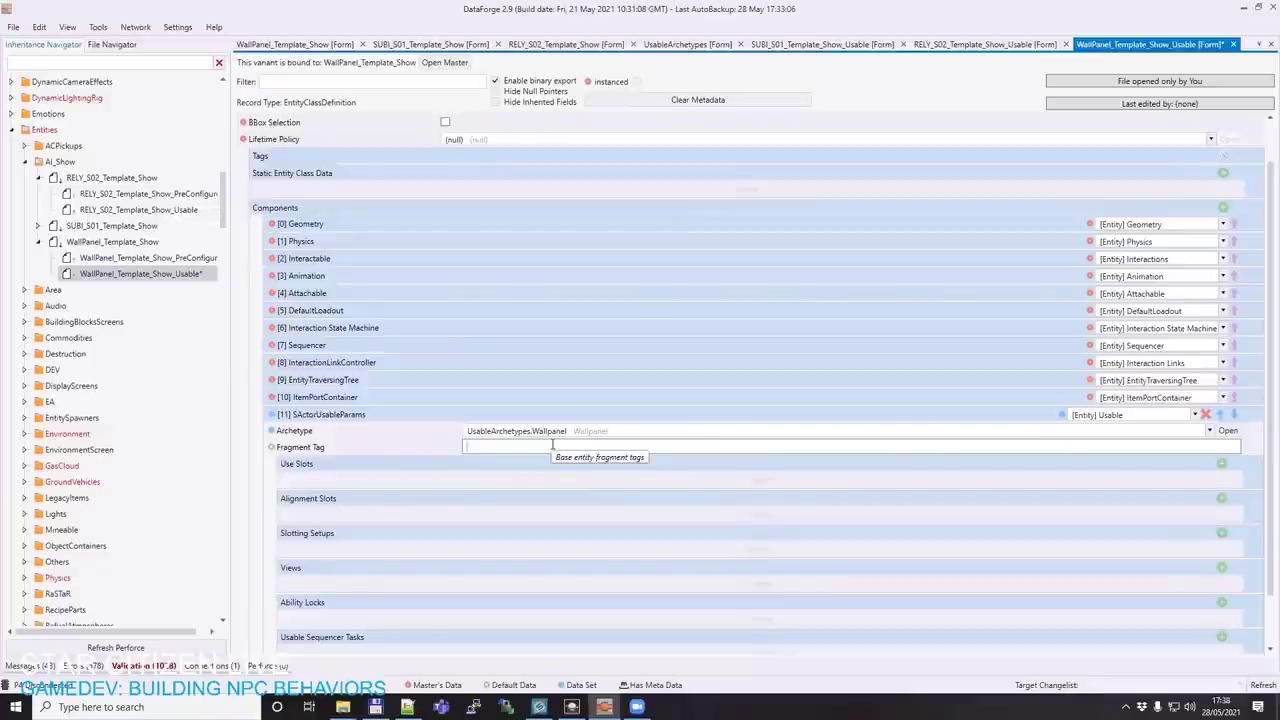
{"action": "type", "text": "wa"}
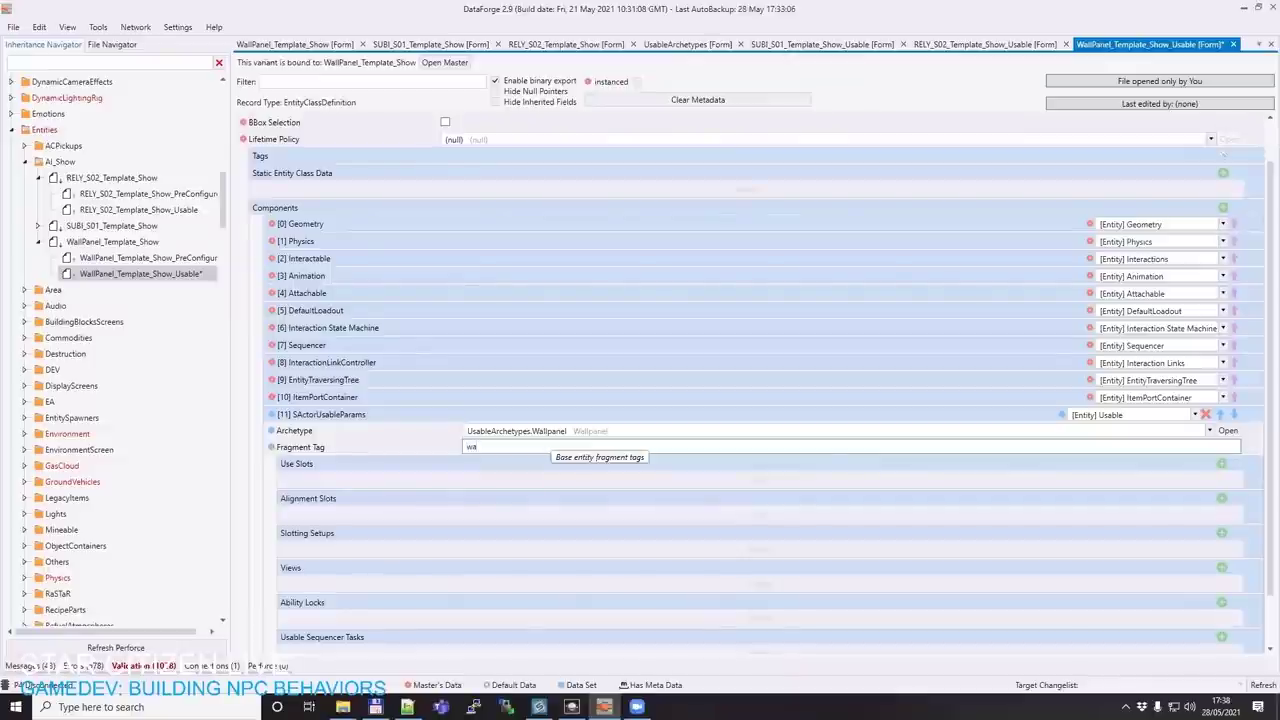
{"action": "key", "text": "ctrl+s"}
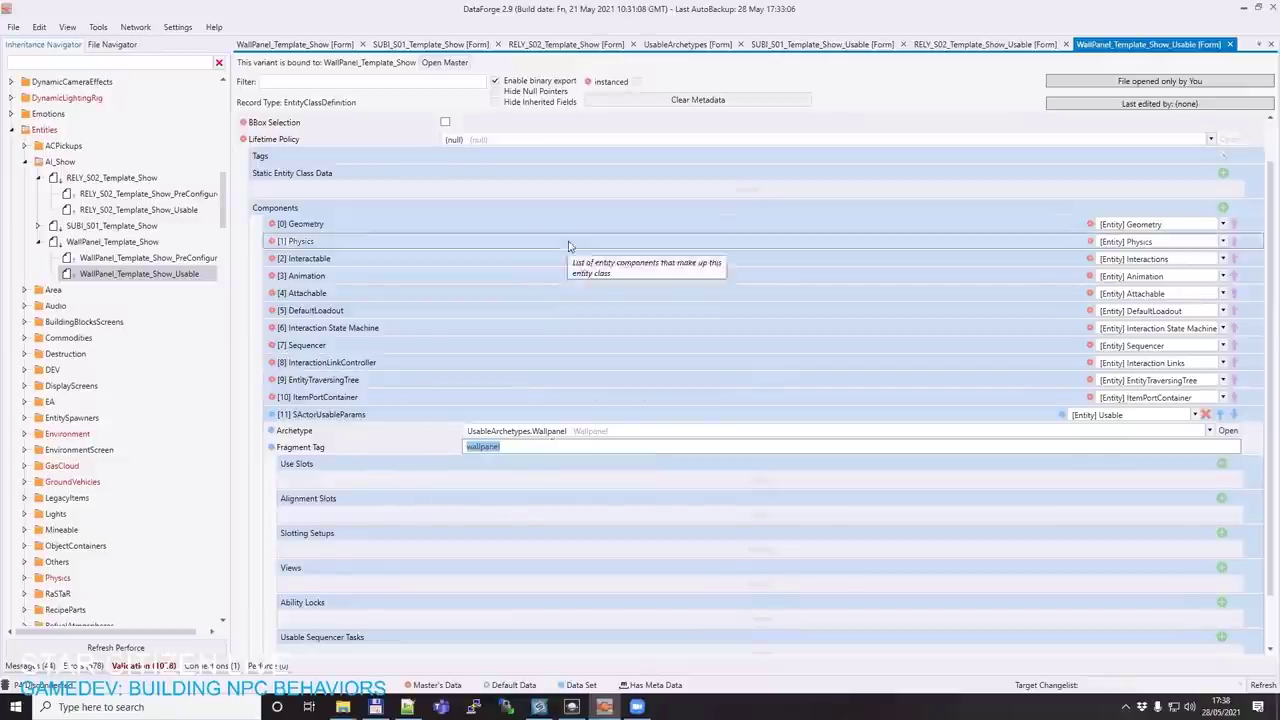
Add a Point alignment slot to the wall panel's usable component and name it Main
{"action": "scroll", "coordinate": [570, 290], "scroll_direction": "down", "scroll_amount": 2}
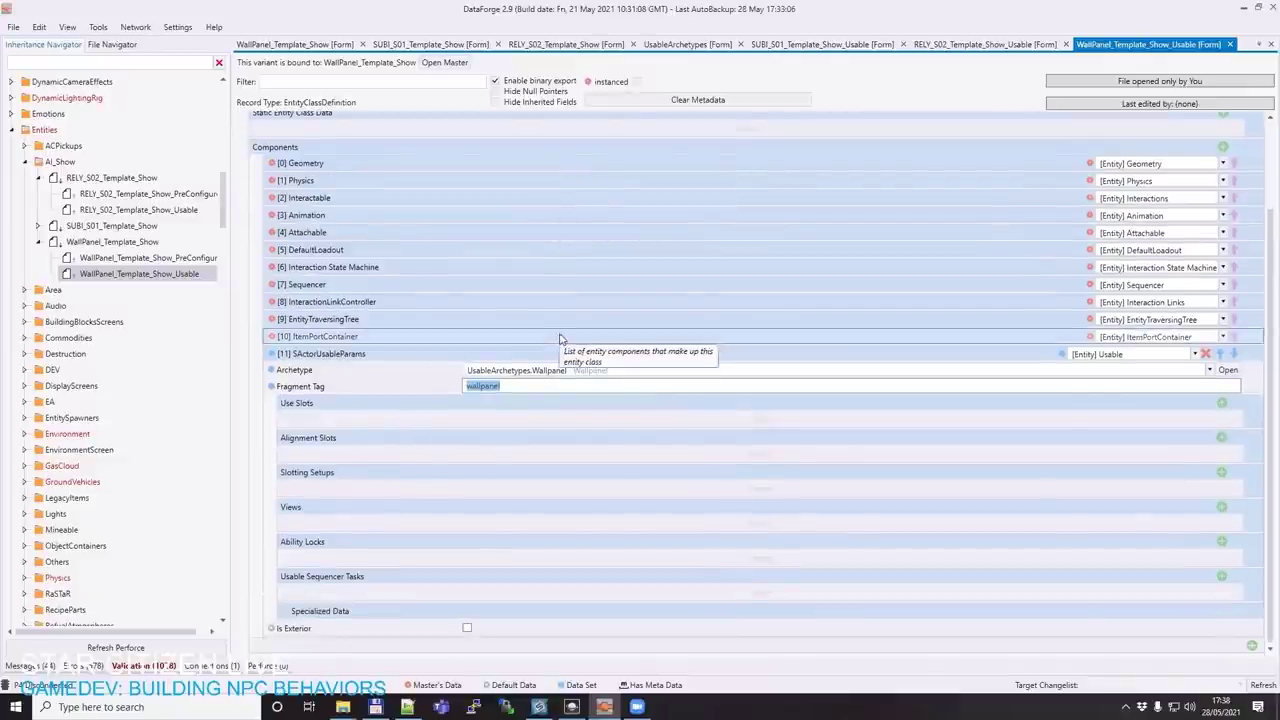
{"action": "left_click", "coordinate": [1222, 438]}
{"action": "left_click", "coordinate": [412, 455]}
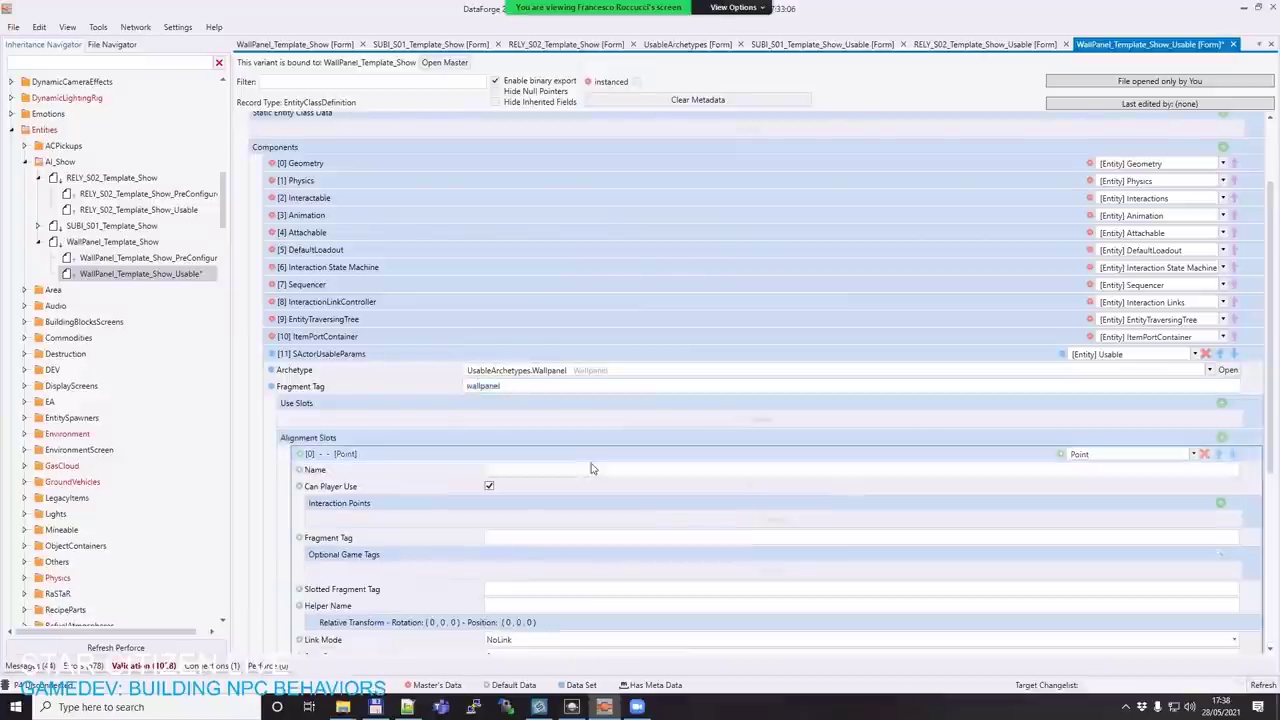
{"action": "left_click", "coordinate": [582, 472]}
{"action": "type", "text": "Main"}
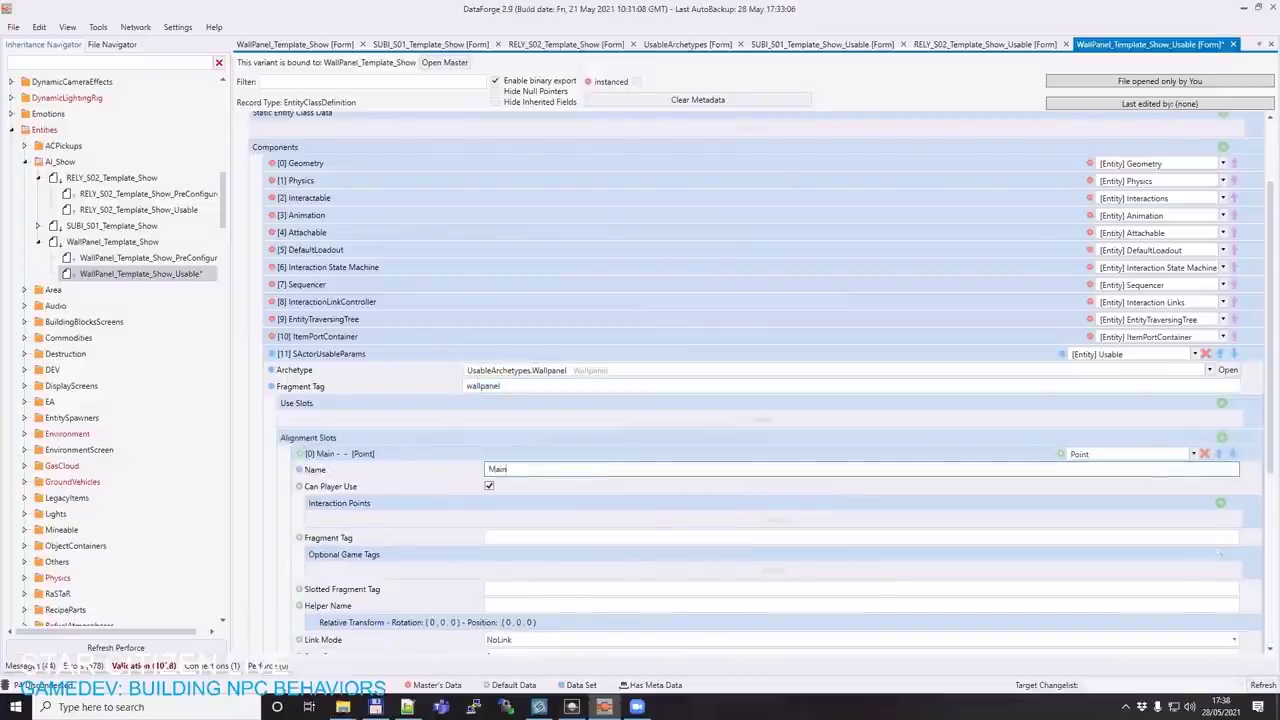
Check the wall panel's anchor name in the Character Tool, set the Main slot's fragment tag to $anchor_wallpanel and save
{"action": "scroll", "coordinate": [428, 471], "scroll_direction": "down", "scroll_amount": 1}
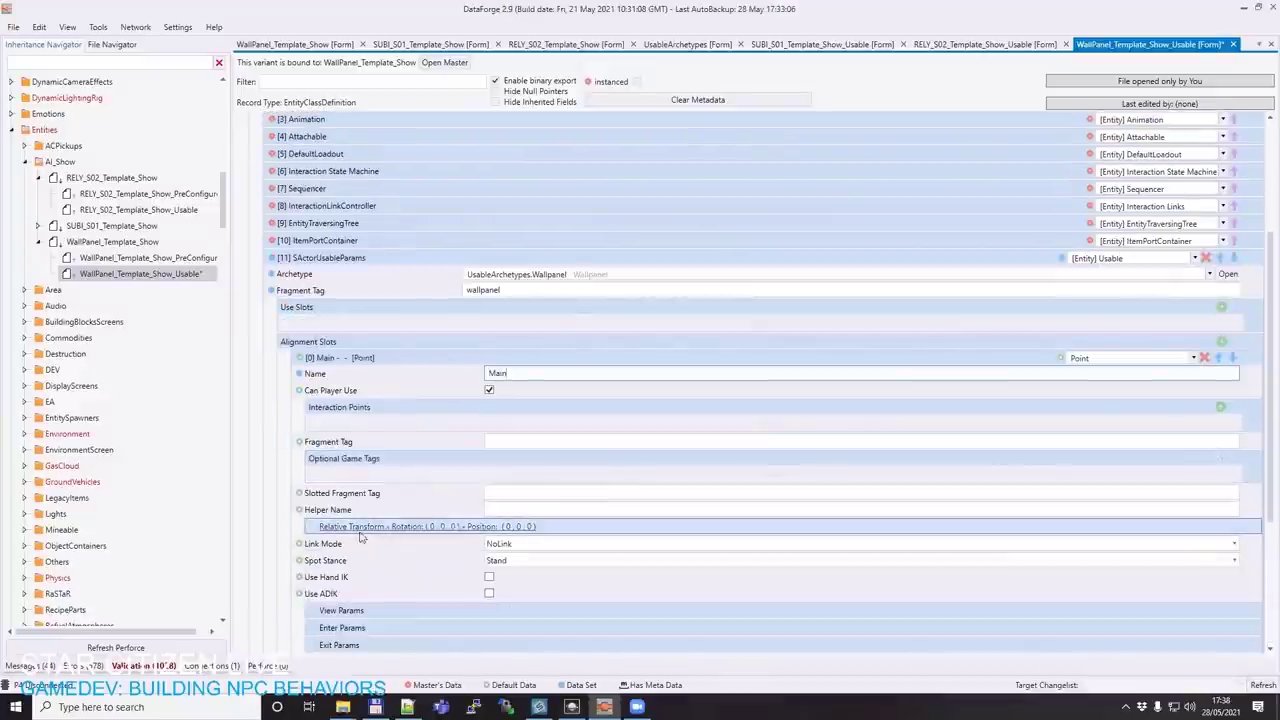
{"action": "left_click", "coordinate": [512, 509]}
{"action": "key", "text": "alt+Tab"}
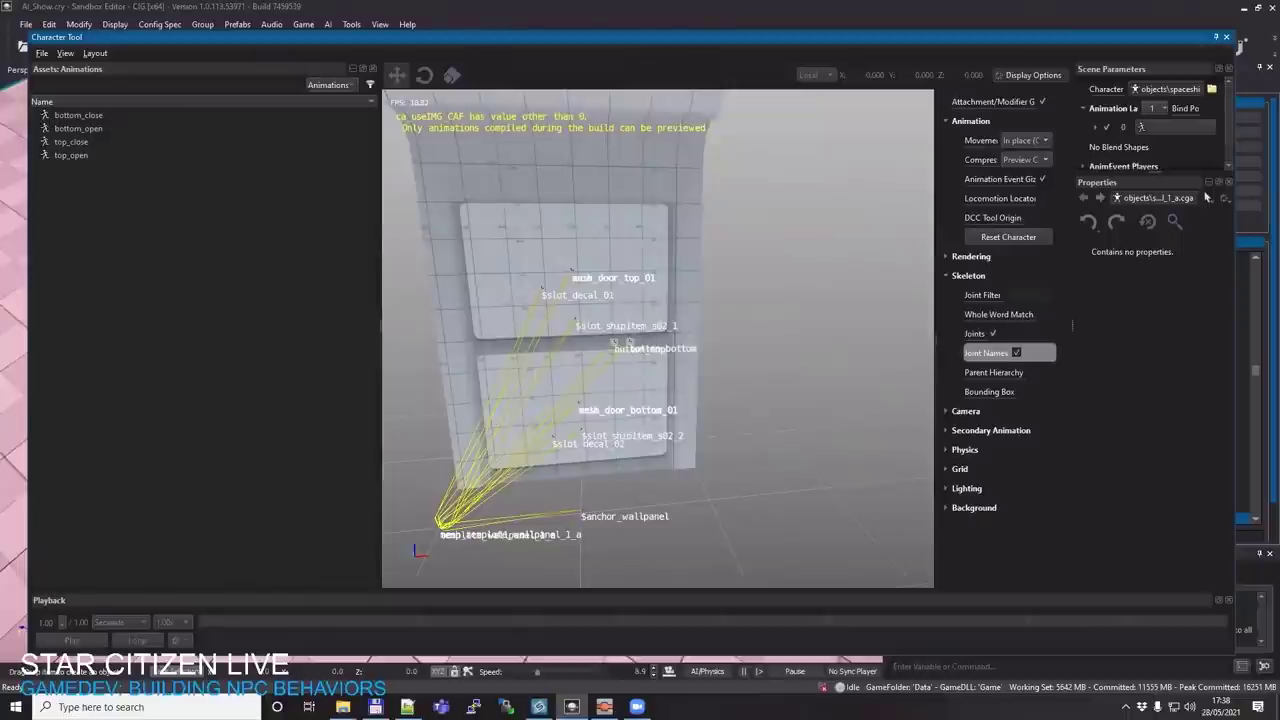
{"action": "key", "text": "alt+Tab"}
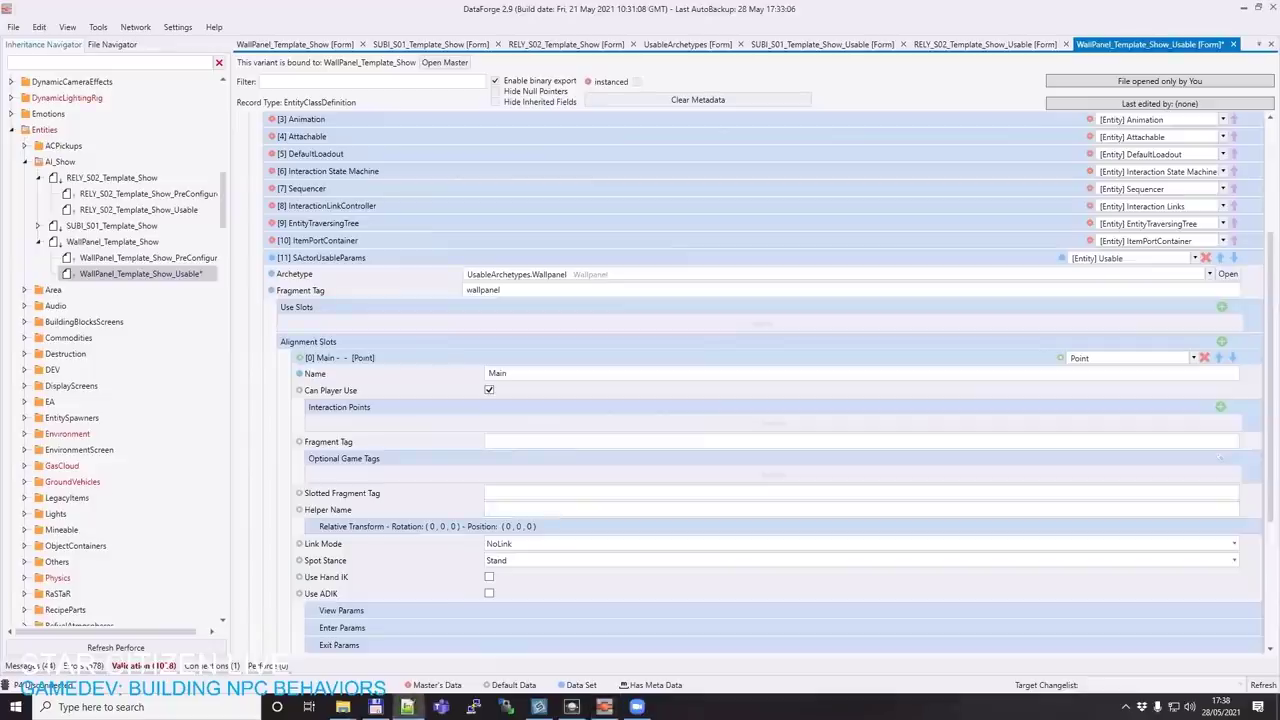
{"action": "left_click", "coordinate": [549, 438]}
{"action": "type", "text": "$anchor_wallpanel"}
{"action": "key", "text": "ctrl+s"}
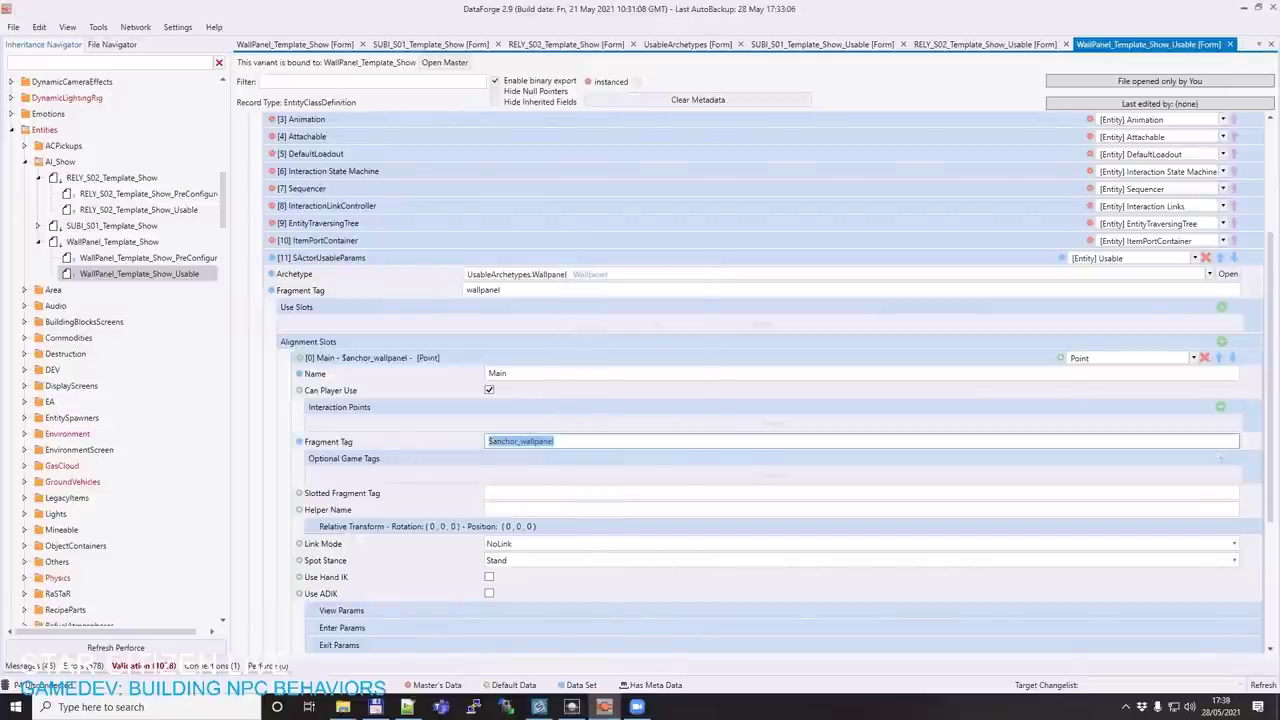
Collapse the alignment slots and add a use slot to the wall panel's usable component
{"action": "left_click", "coordinate": [657, 343]}
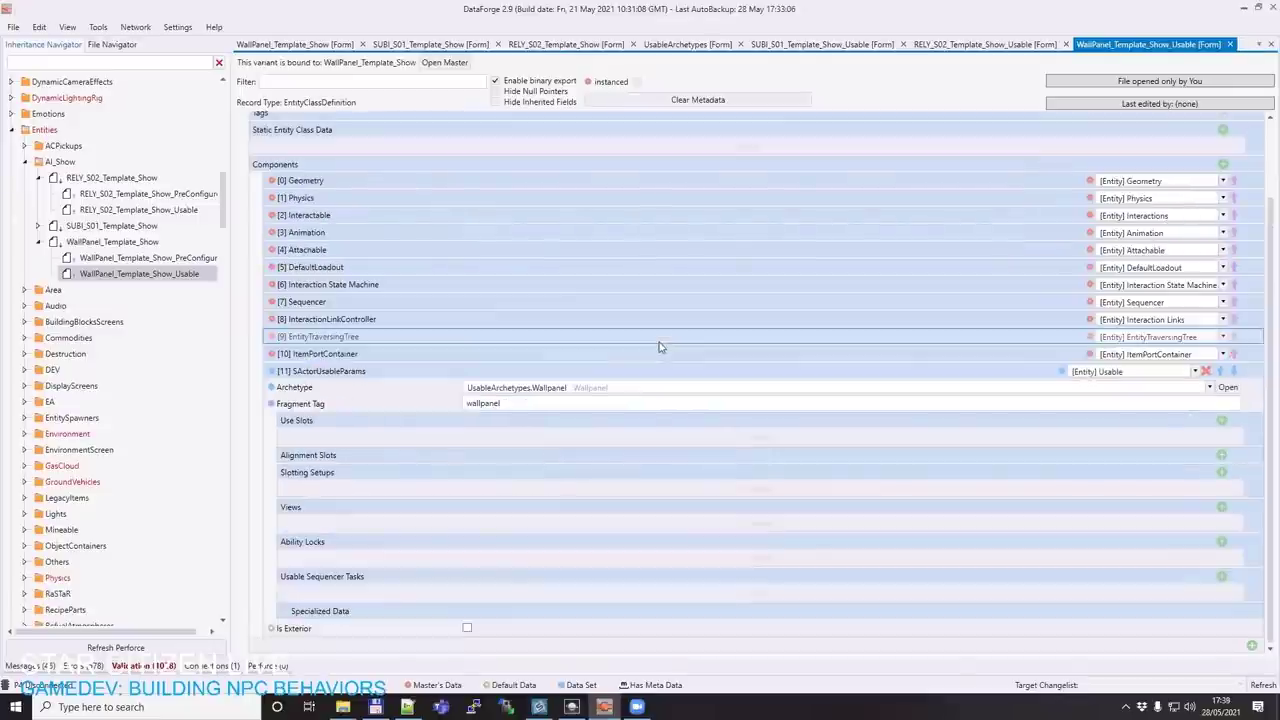
{"action": "left_click", "coordinate": [1222, 421]}
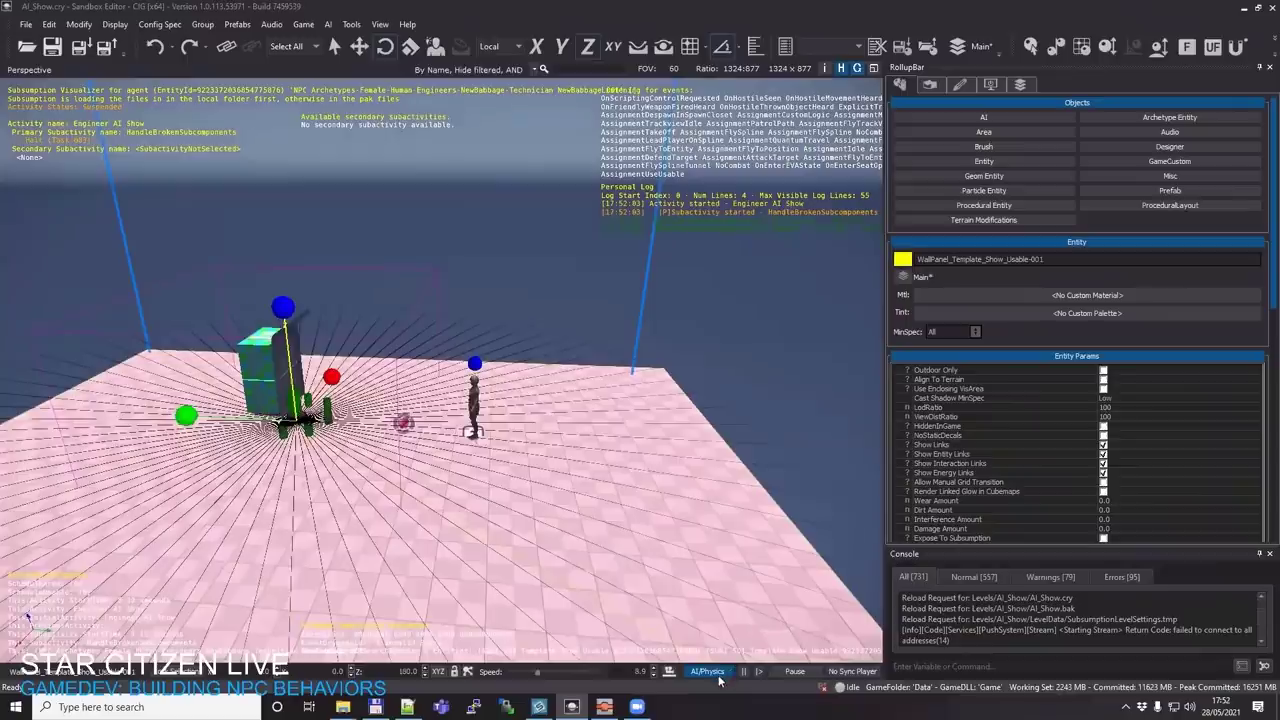
Set ai_BubbleSystemAllowPrototypeDialogBubbles to 1 and briefly run the AI/Physics simulation to test the engineer's activity
{"action": "left_click", "coordinate": [1022, 666]}
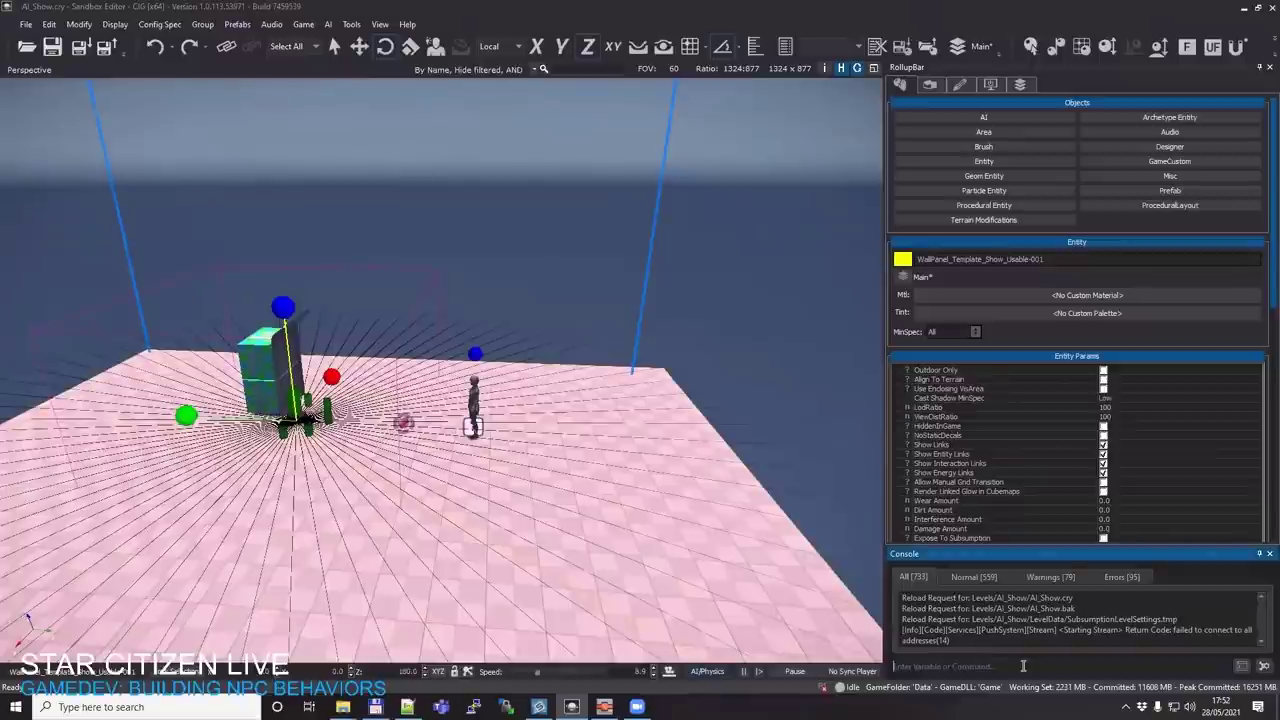
{"action": "type", "text": "bubble"}
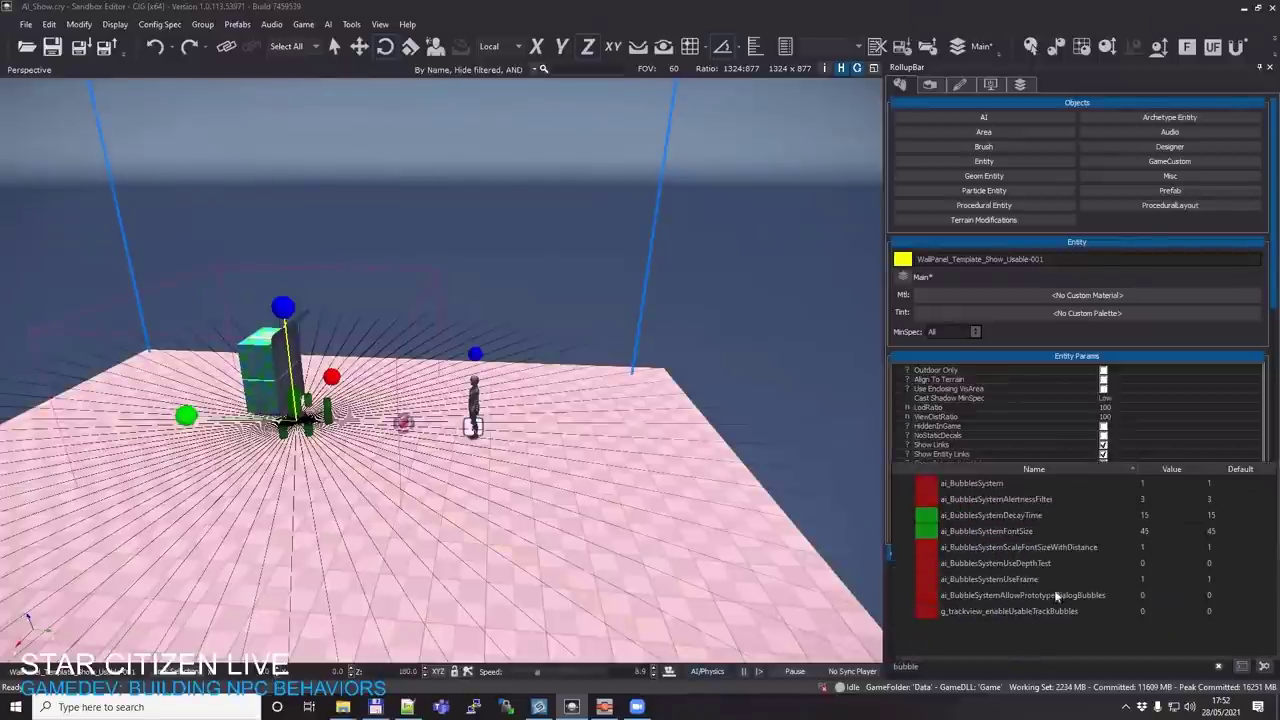
{"action": "left_click", "coordinate": [1140, 595]}
{"action": "type", "text": "1"}
{"action": "key", "text": "Return"}
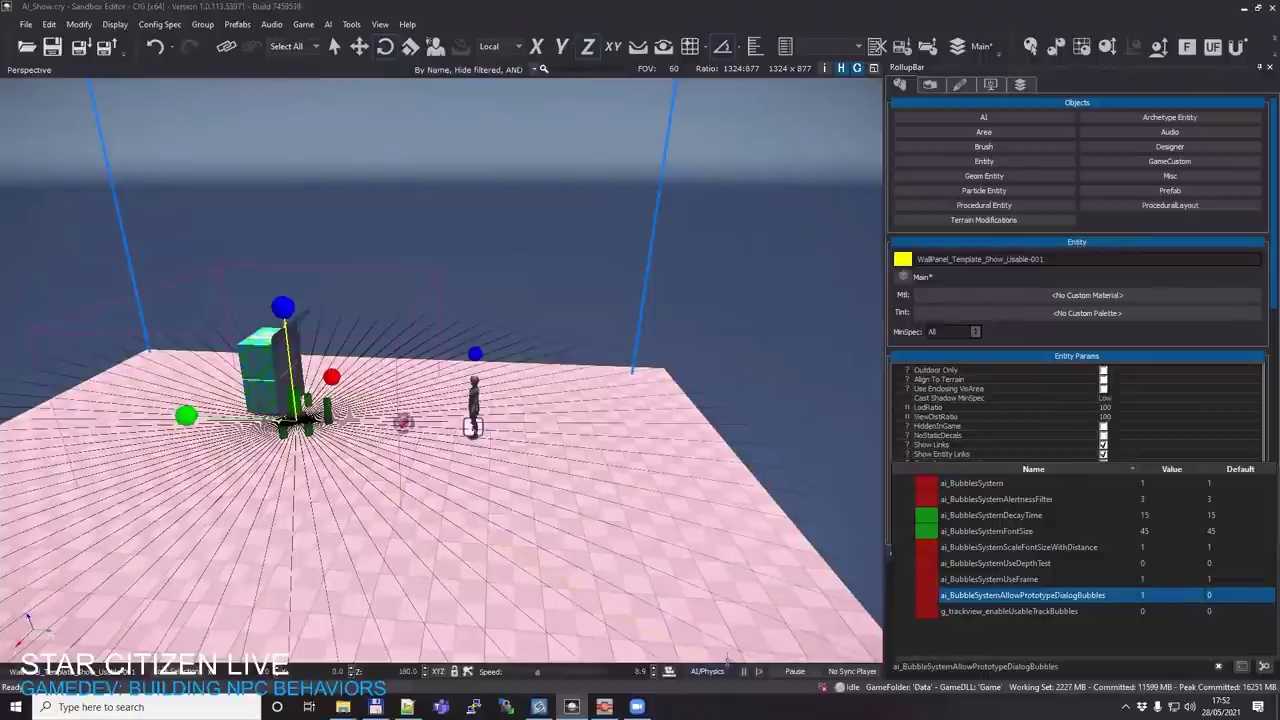
{"action": "left_click", "coordinate": [709, 672]}
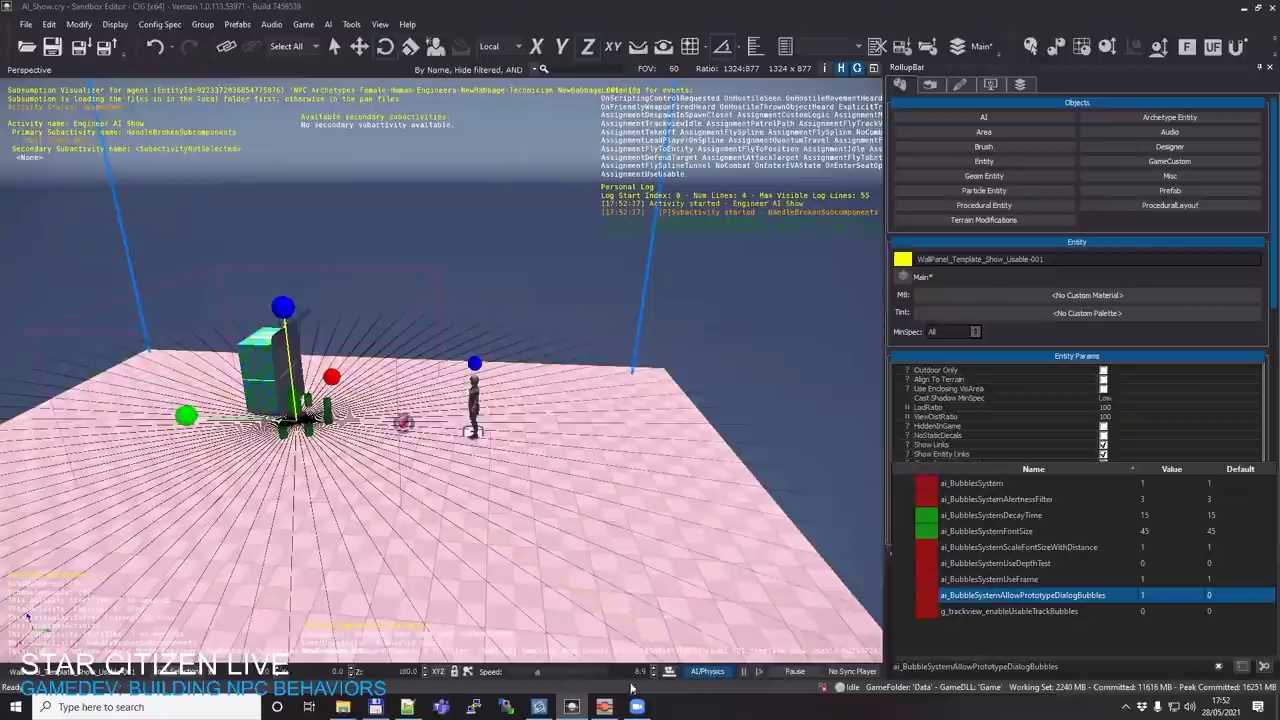
{"action": "left_click", "coordinate": [706, 671]}
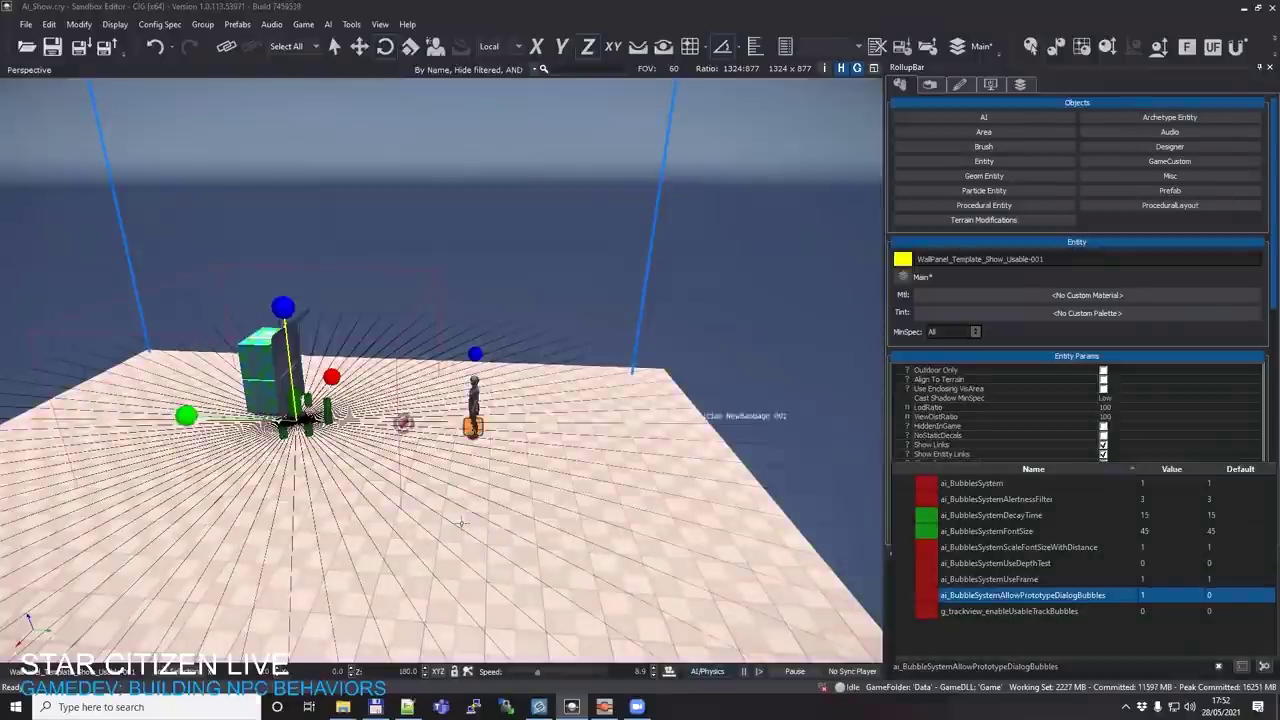
Switch to Subsumption and remove the Halt task after the Bubble task in the HandleBrokenSubcomponents graph
{"action": "left_click", "coordinate": [550, 709]}
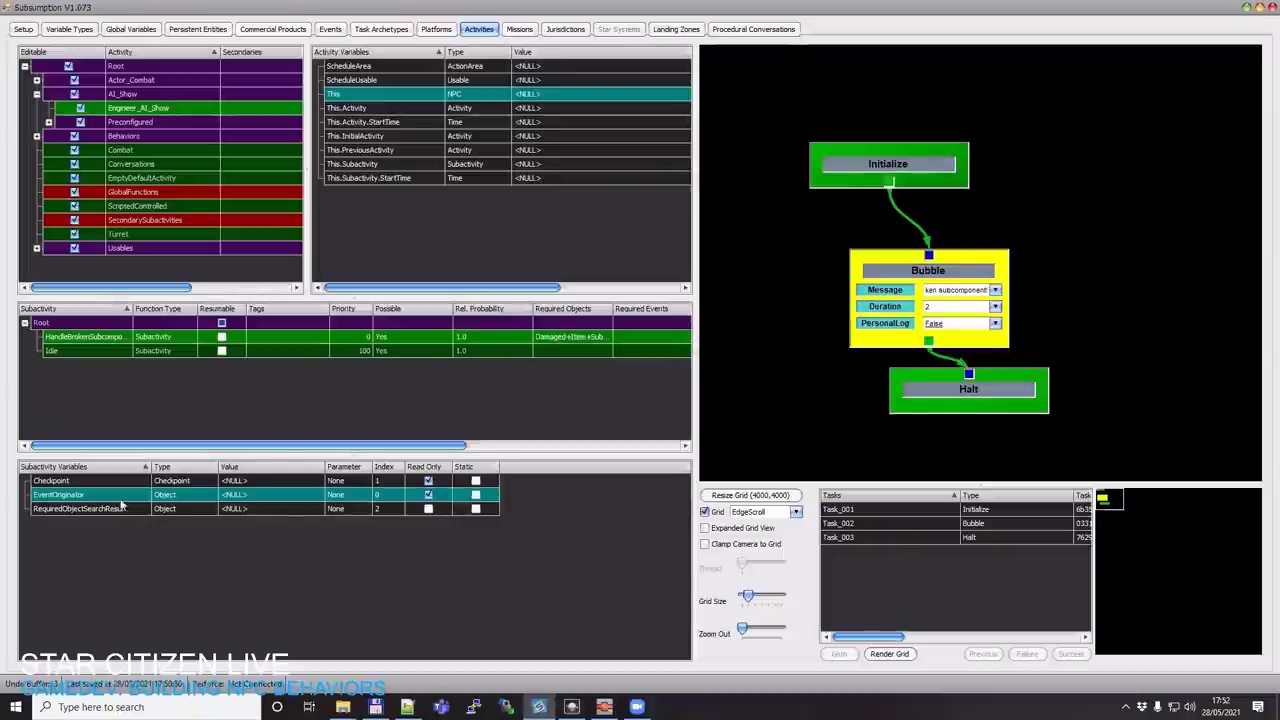
{"action": "left_click", "coordinate": [46, 511]}
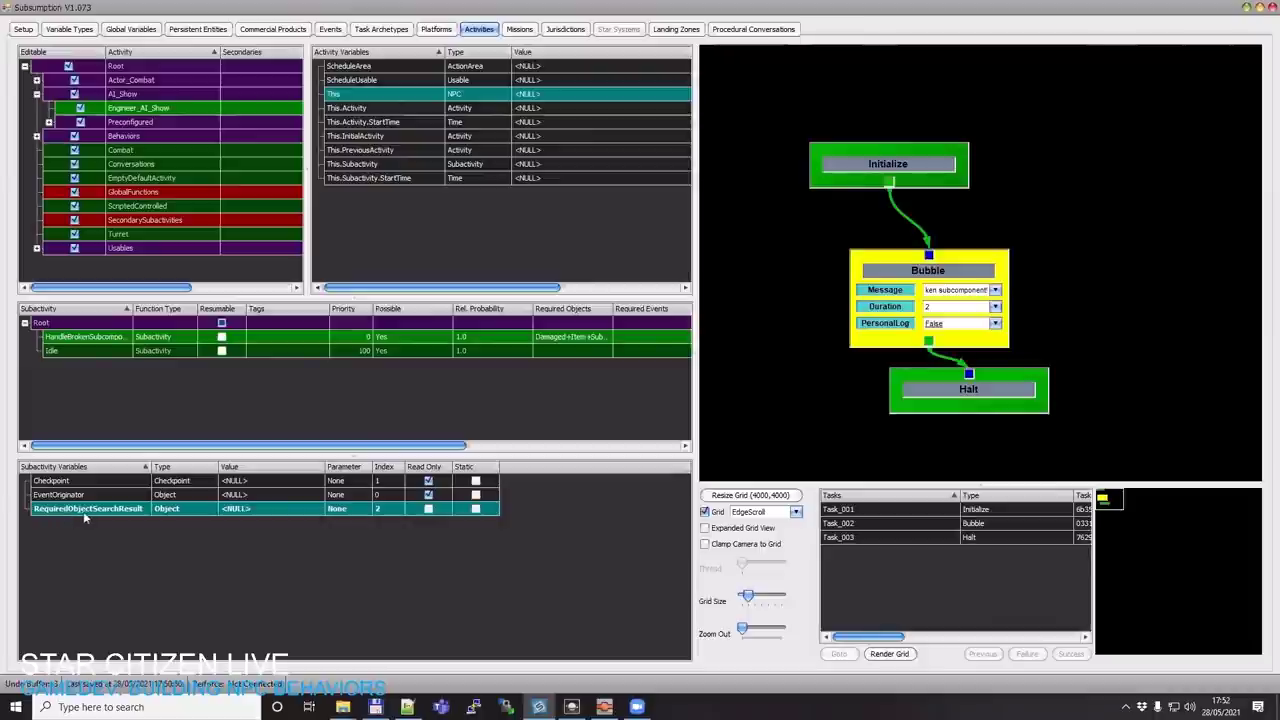
{"action": "middle_click_drag", "start_coordinate": [1101, 383], "coordinate": [1030, 188]}
{"action": "left_click_drag", "start_coordinate": [960, 184], "coordinate": [986, 322]}
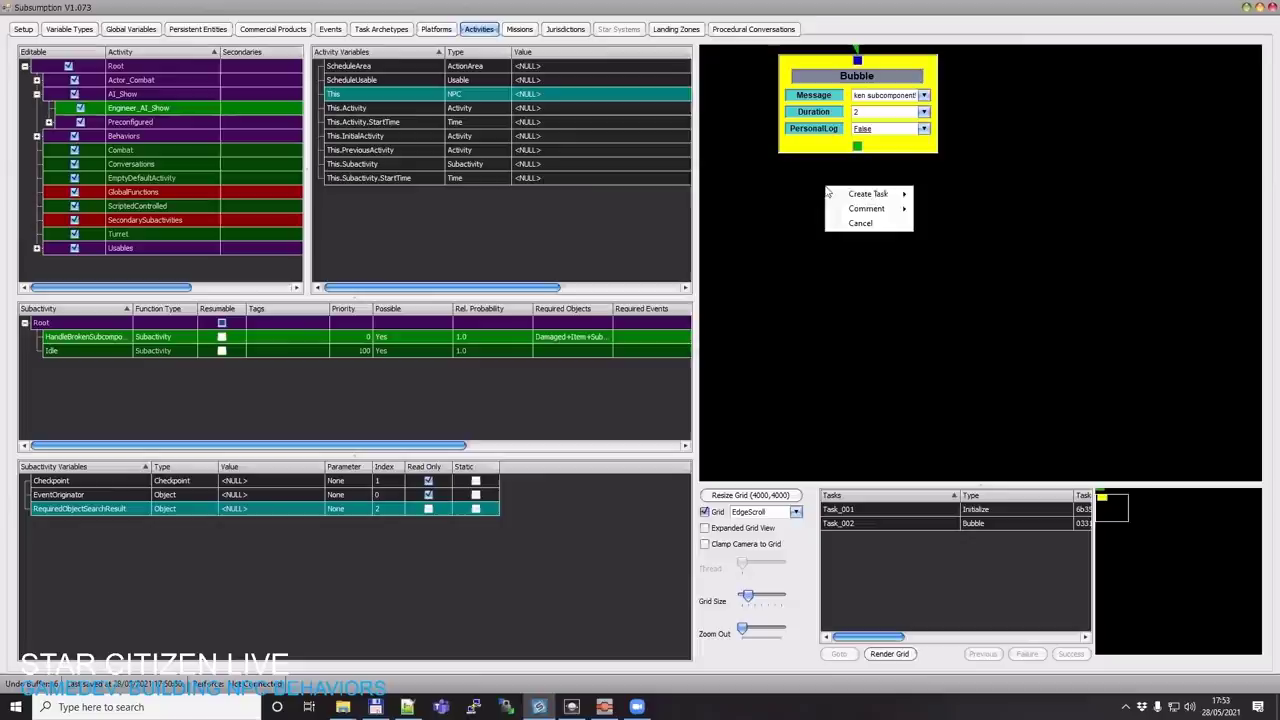
Add a local subactivity variable of type Usable - Carryable and name it Subcomponent
{"action": "left_click", "coordinate": [39, 577]}
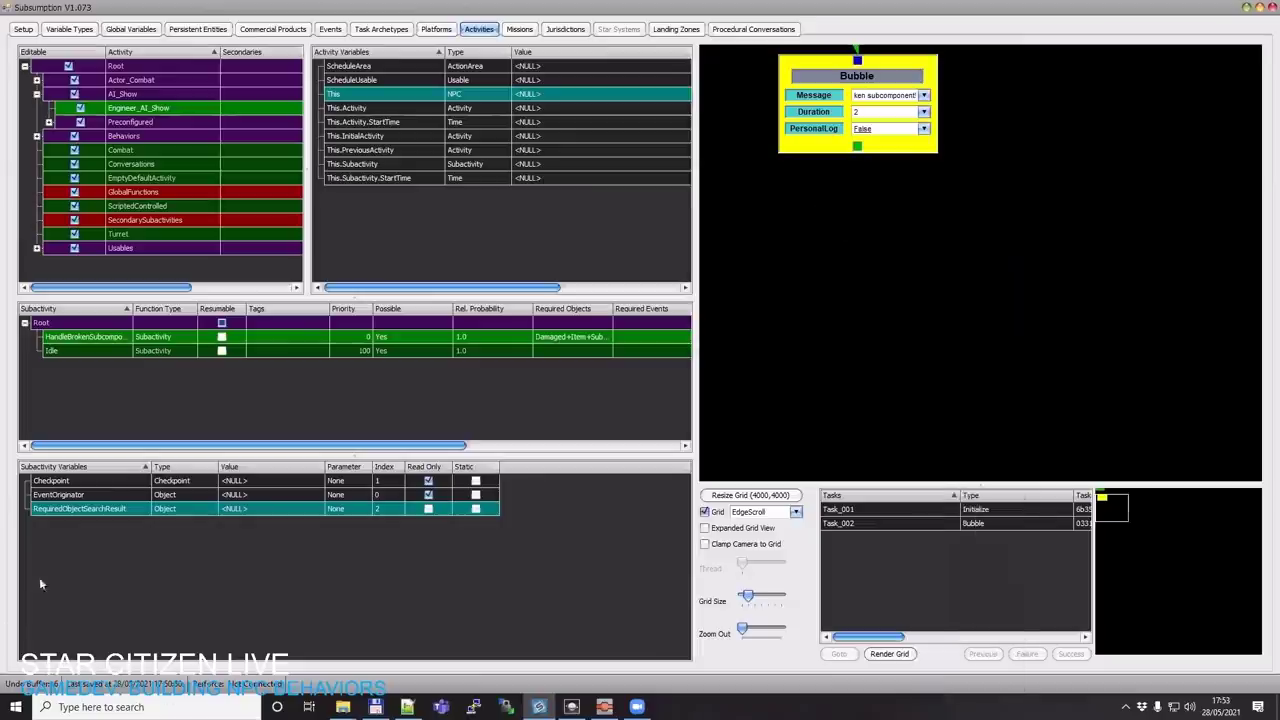
{"action": "right_click", "coordinate": [92, 530]}
{"action": "mouse_move", "coordinate": [150, 533]}
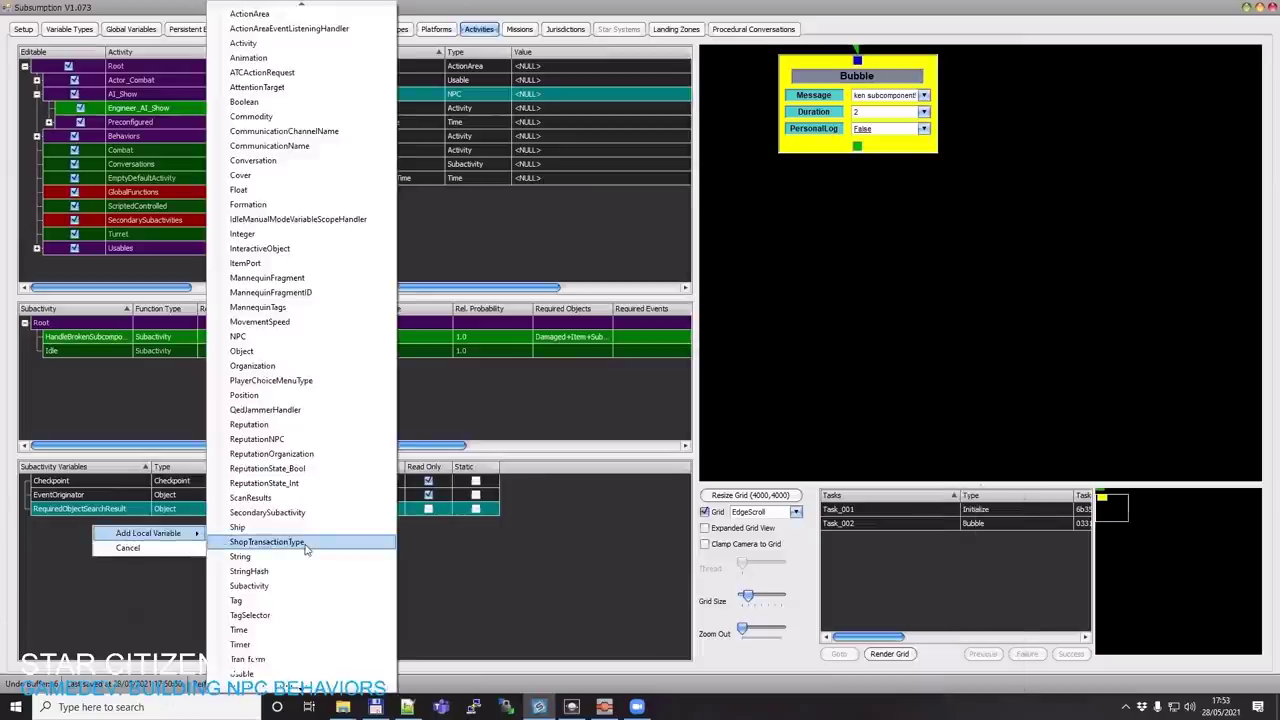
{"action": "mouse_move", "coordinate": [294, 690]}
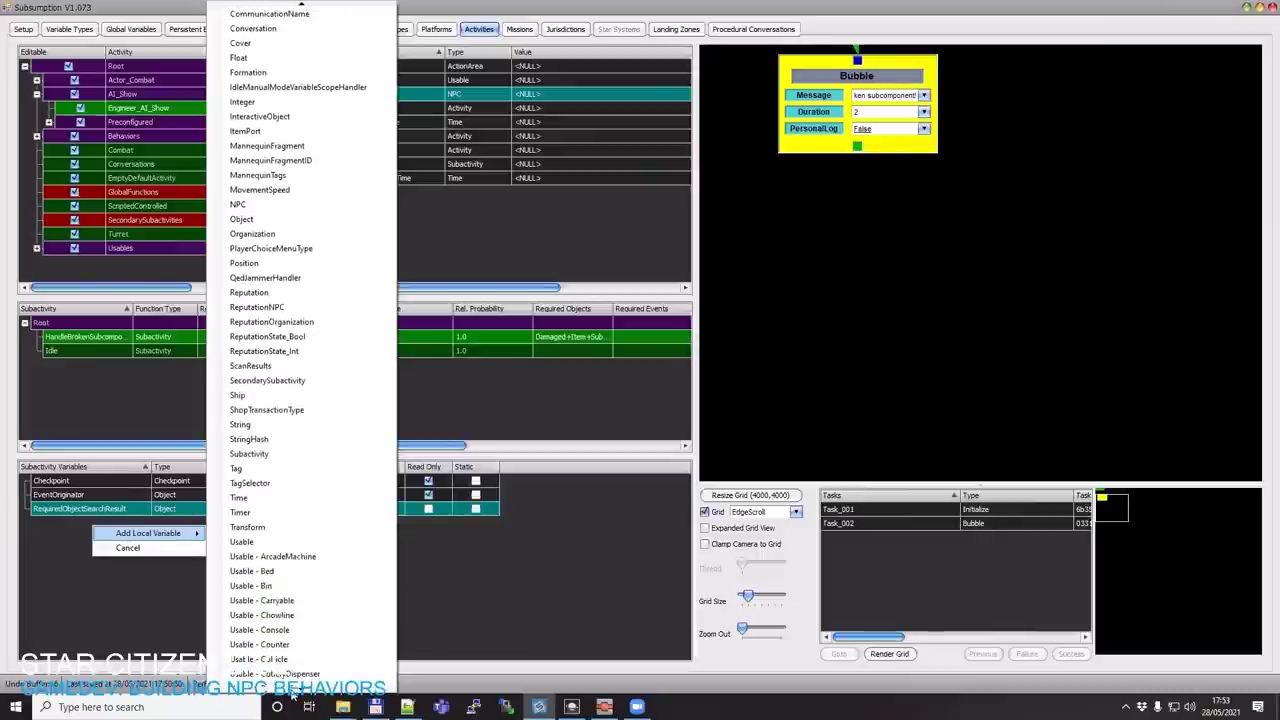
{"action": "left_click", "coordinate": [303, 605]}
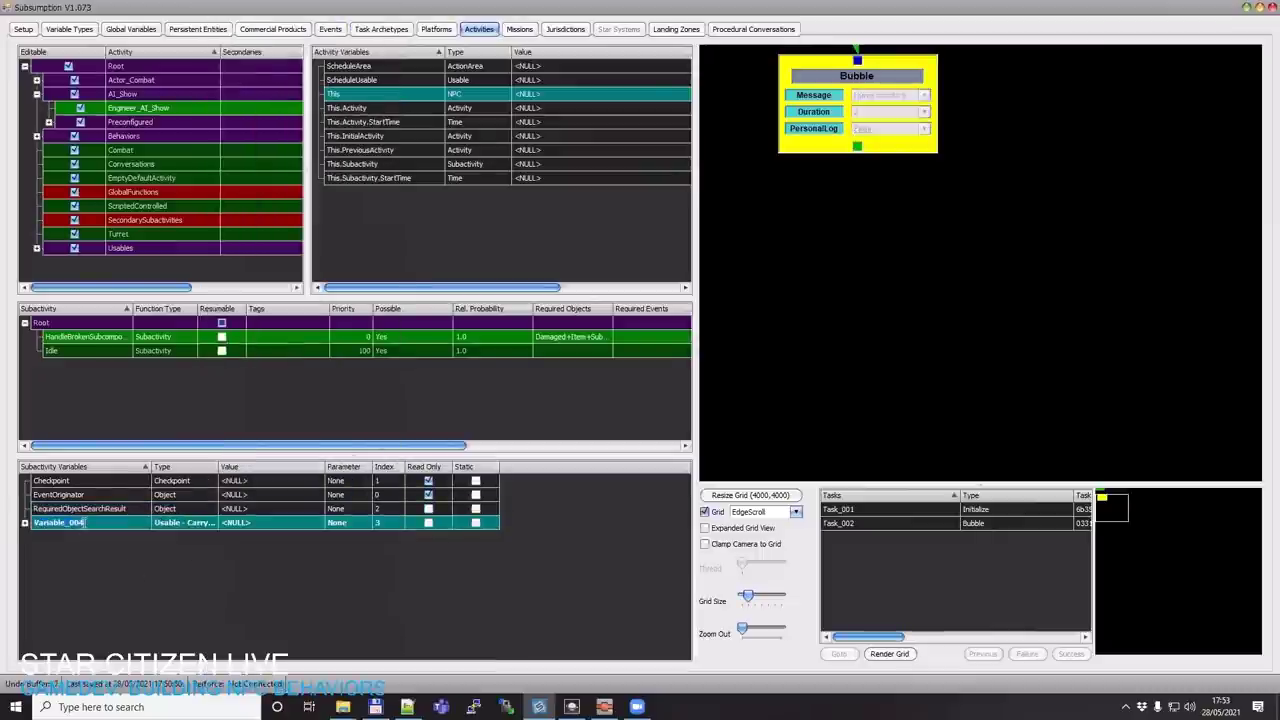
{"action": "type", "text": "Subcomponent"}
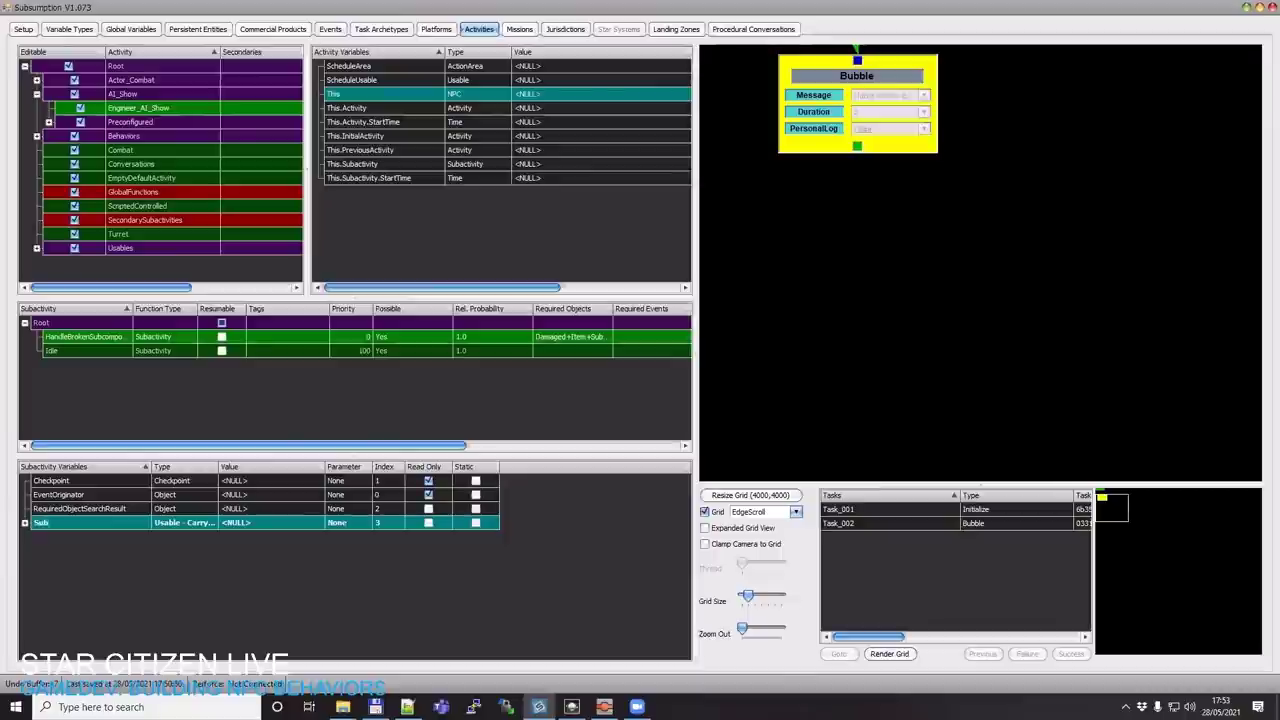
Create a CastObjectToUsable type conversion task below the Bubble task and link Bubble's output to it
{"action": "right_click", "coordinate": [801, 177]}
{"action": "mouse_move", "coordinate": [843, 183]}
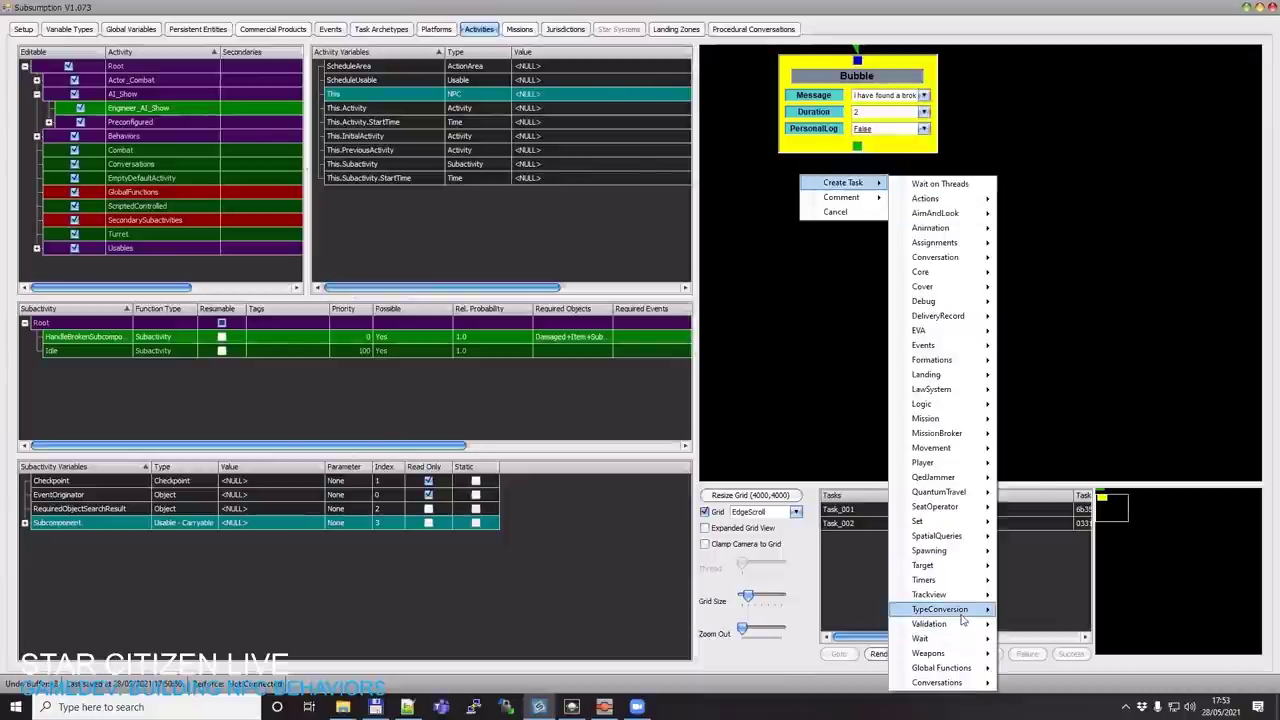
{"action": "mouse_move", "coordinate": [962, 620]}
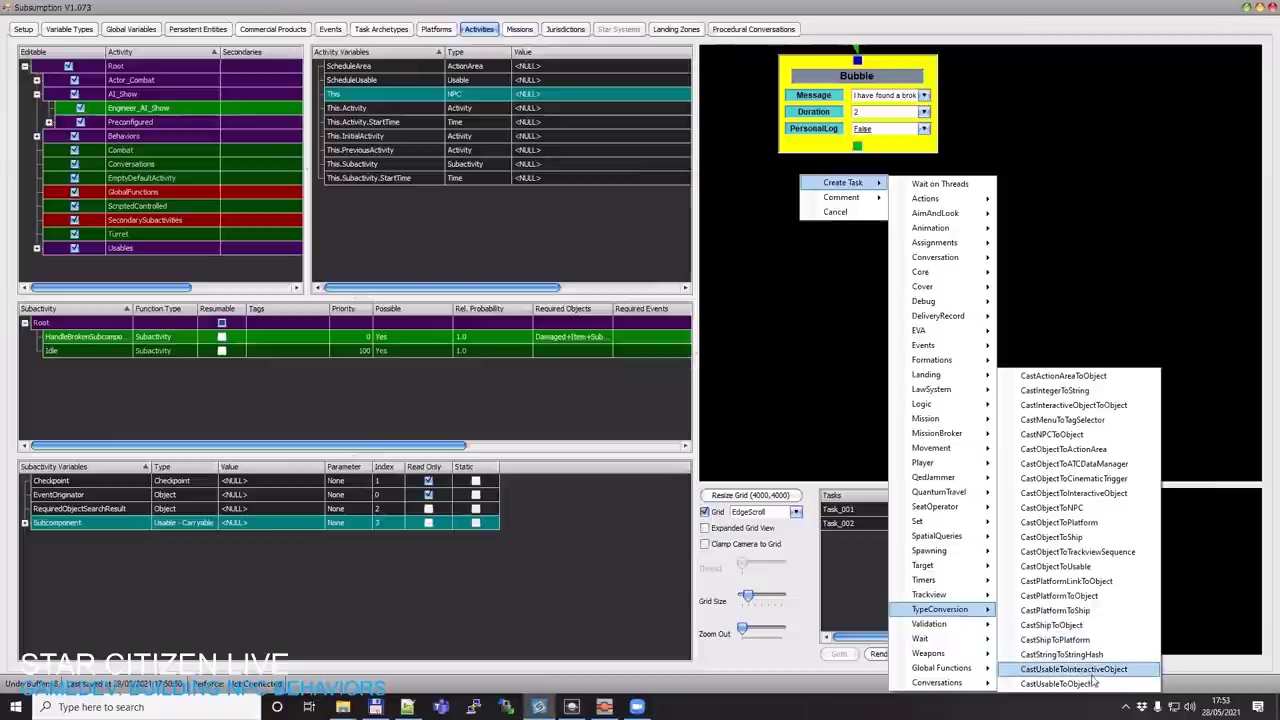
{"action": "left_click", "coordinate": [1084, 566]}
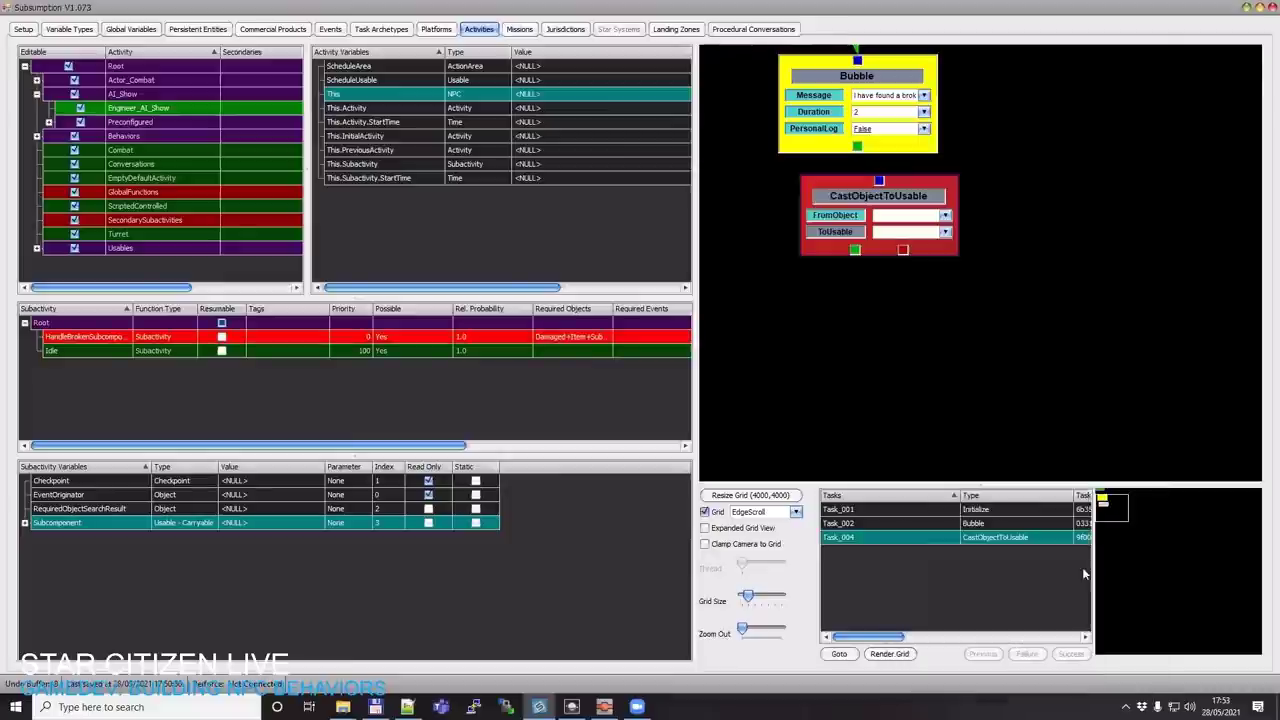
{"action": "left_click_drag", "start_coordinate": [858, 147], "coordinate": [879, 182]}
{"action": "left_click", "coordinate": [905, 216]}
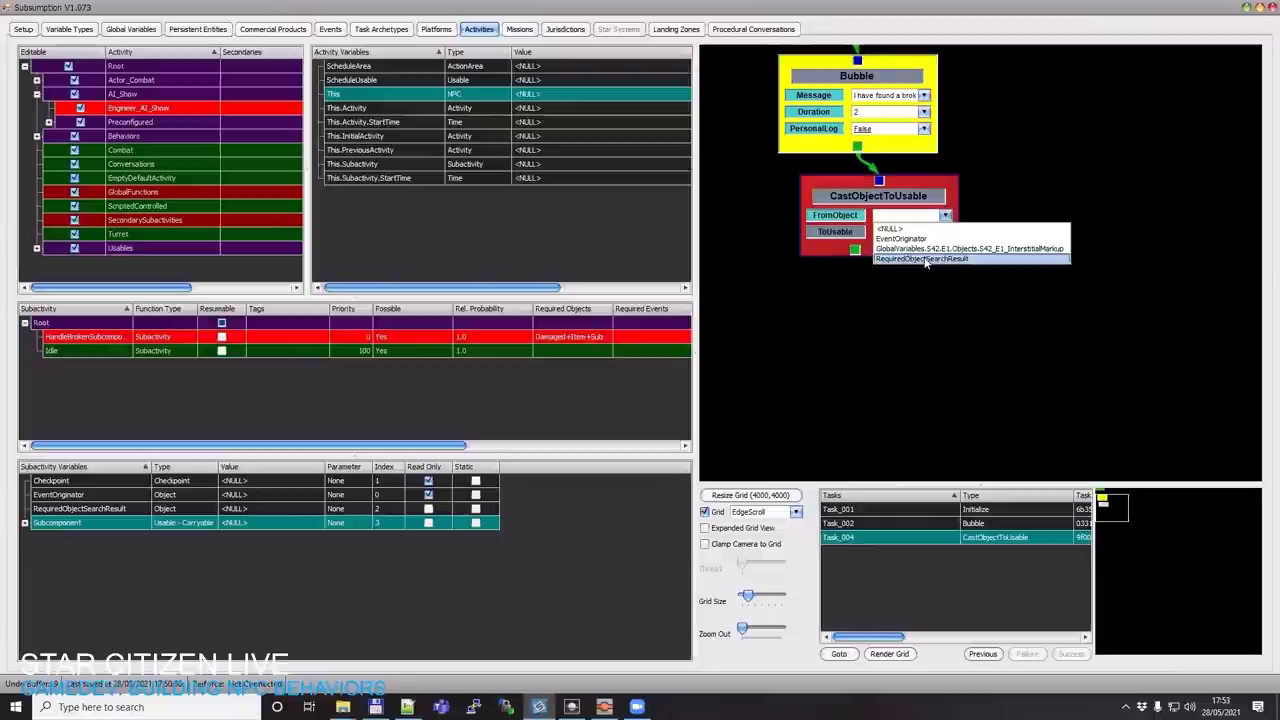
Move the CastObjectToUsable task further below the Bubble task and set its ToUsable variable to Subcomponent
{"action": "left_click_drag", "start_coordinate": [902, 192], "coordinate": [900, 301]}
{"action": "left_click", "coordinate": [882, 346]}
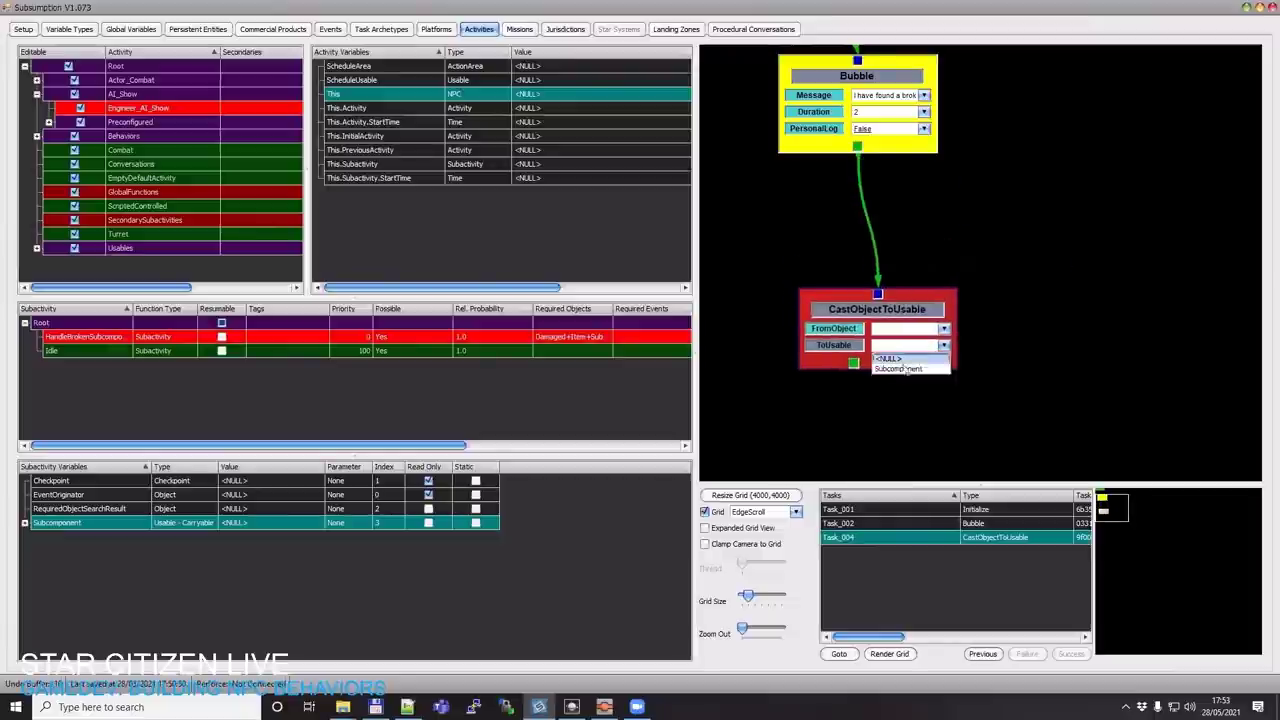
{"action": "left_click", "coordinate": [856, 148]}
{"action": "left_click_drag", "start_coordinate": [846, 305], "coordinate": [1044, 378]}
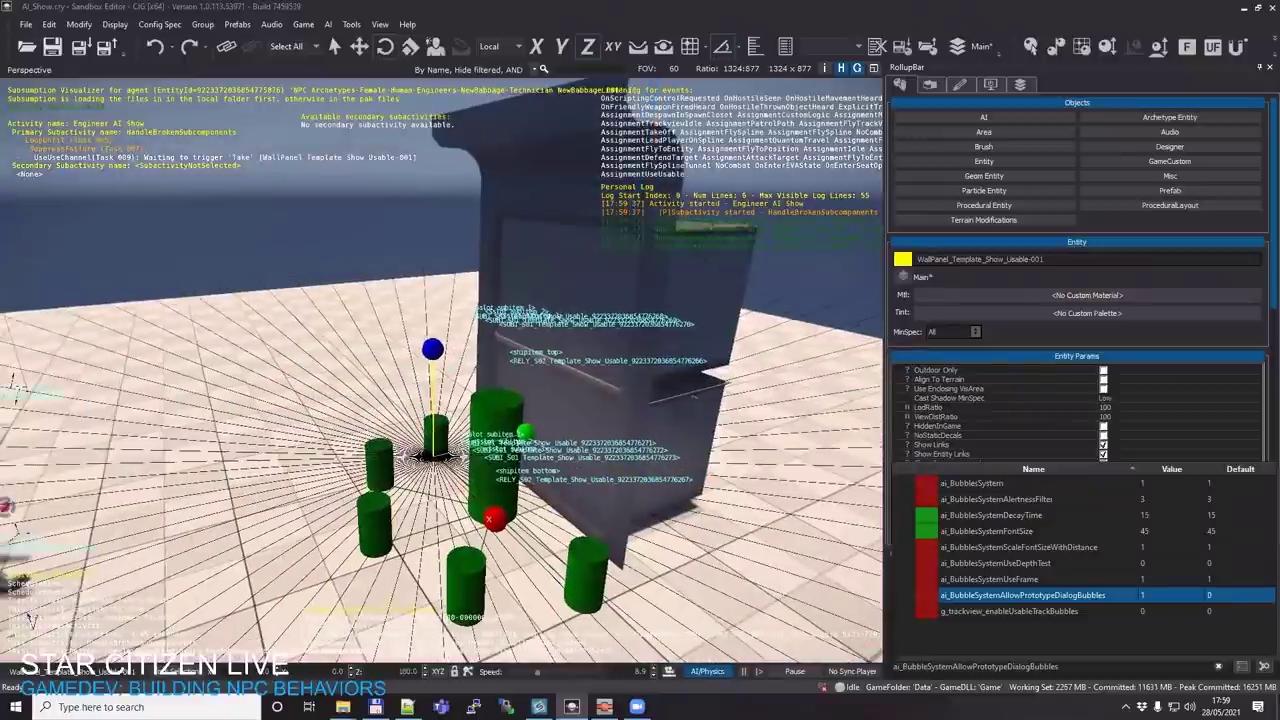
Turn off the port debug drawing through the ports_debugdraw console variable while the engineer simulation runs in the Sandbox level
{"action": "right_click_drag", "start_coordinate": [440, 370], "coordinate": [540, 370]}
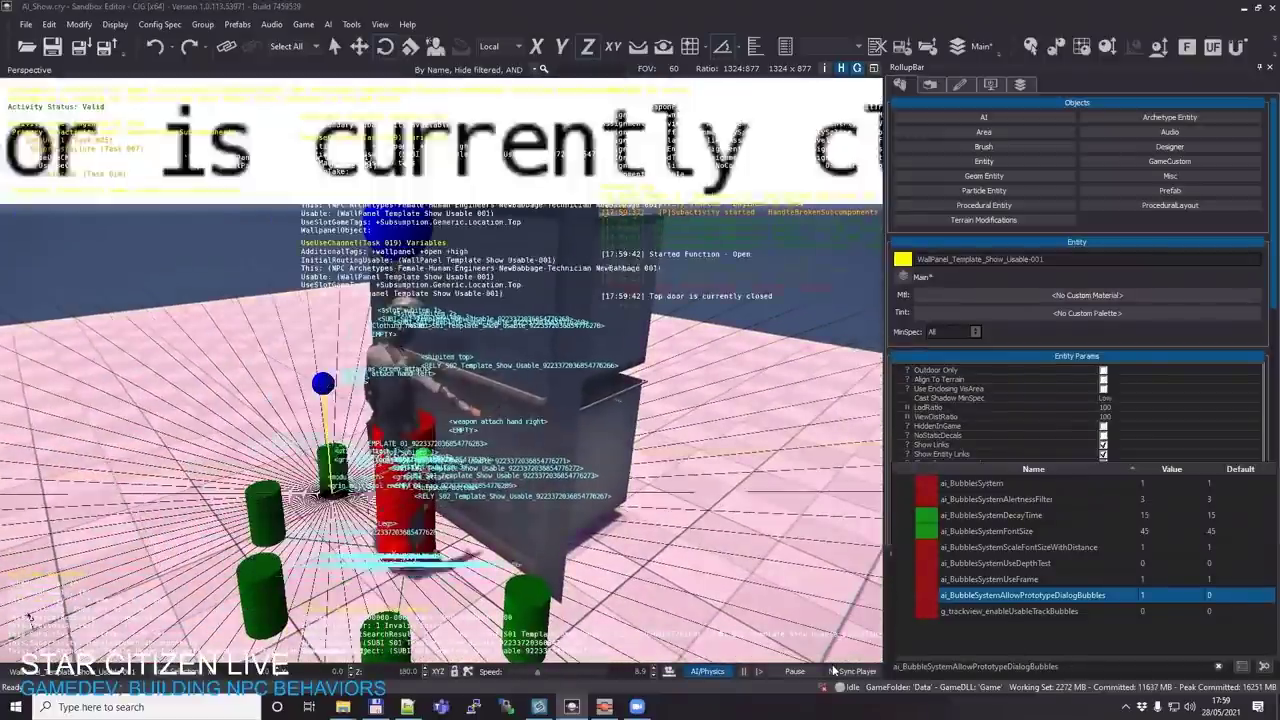
{"action": "key", "text": "Return"}
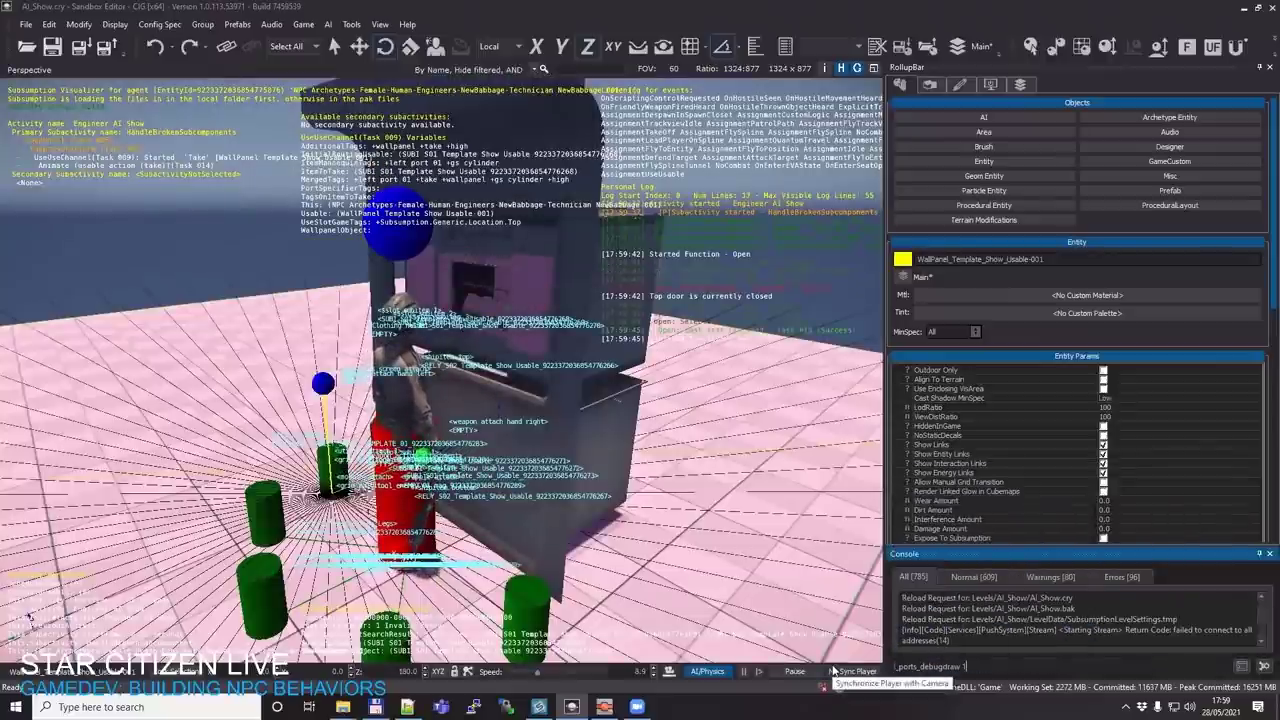
{"action": "left_click", "coordinate": [833, 671]}
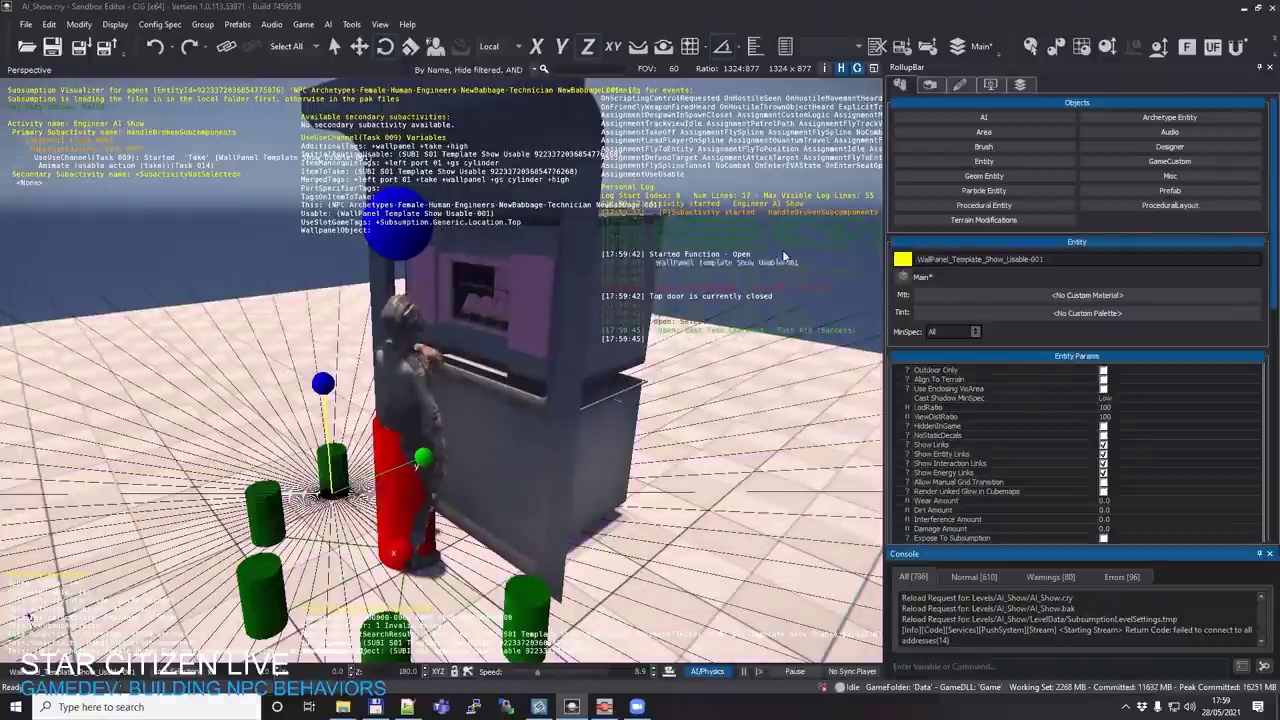
Deselect the wall panel, watch the engineer handle its subcomponents in the running simulation and stop AI/Physics
{"action": "left_click", "coordinate": [782, 255]}
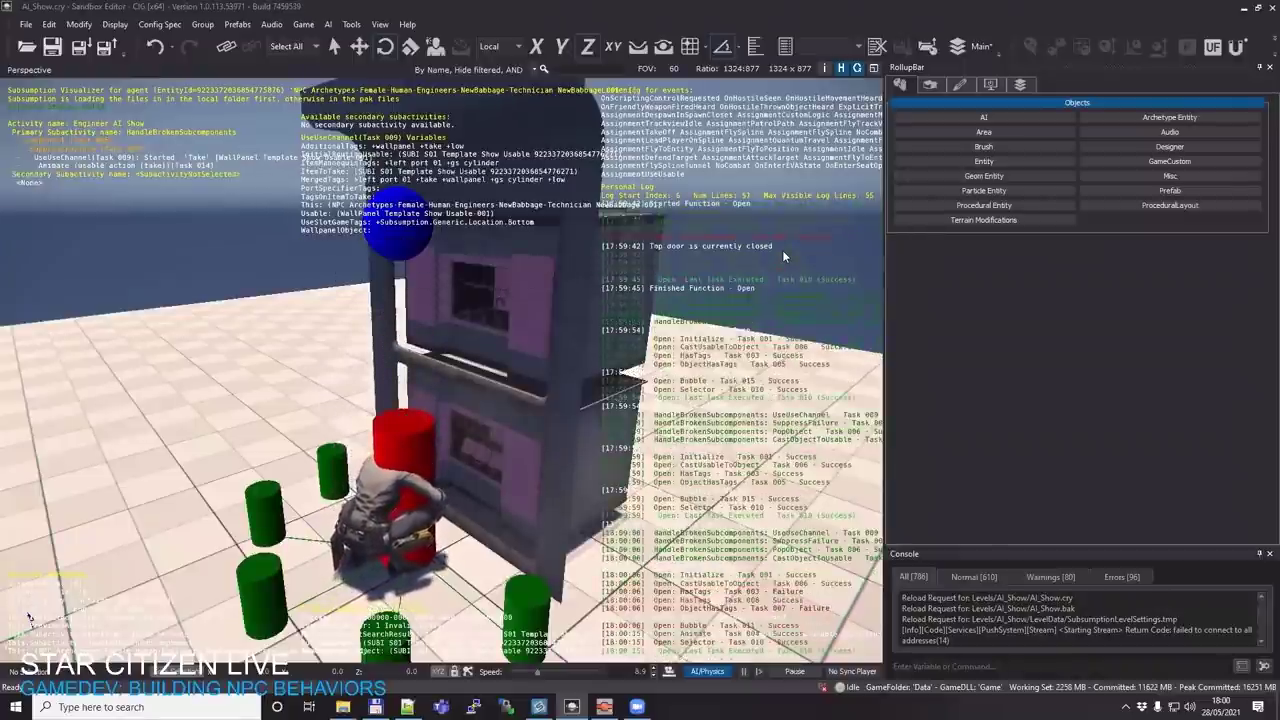
{"action": "right_click_drag", "start_coordinate": [782, 250], "coordinate": [446, 380]}
{"action": "key", "text": "s"}
{"action": "key", "text": "w"}
{"action": "key", "text": "w"}
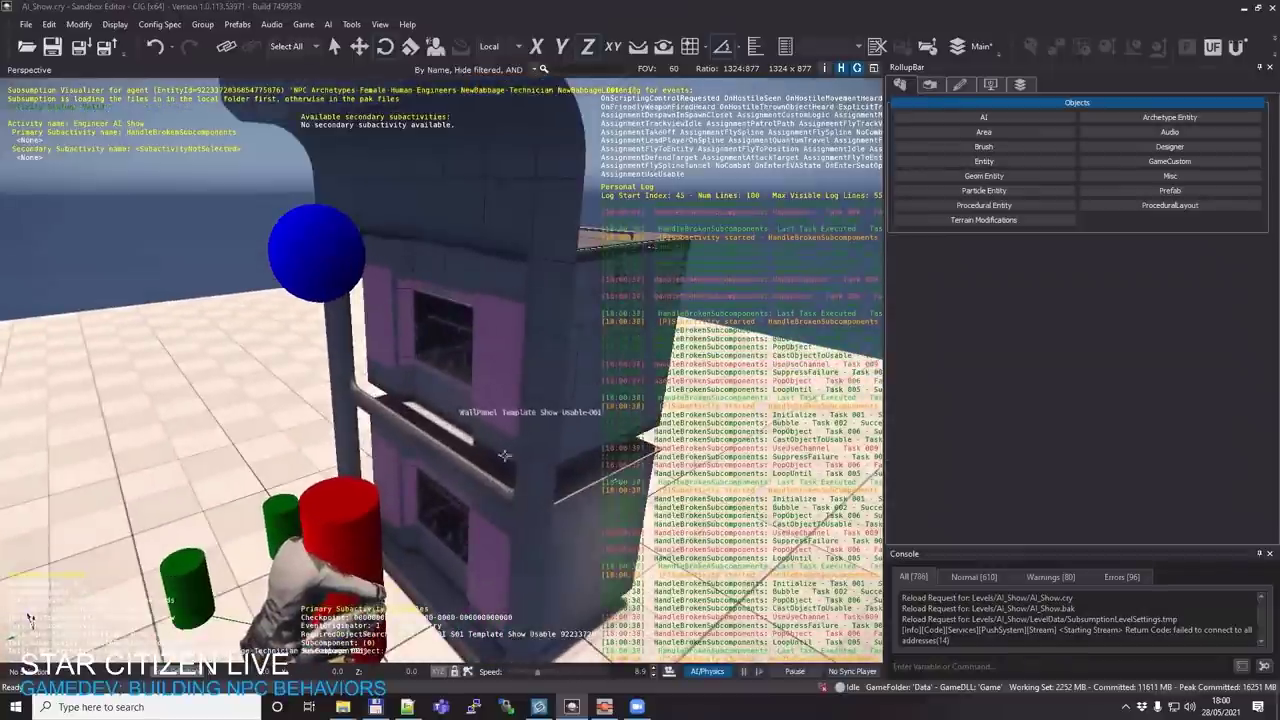
{"action": "left_click", "coordinate": [724, 675]}
{"action": "key", "text": "d"}
{"action": "key", "text": "s"}
{"action": "right_click_drag", "start_coordinate": [606, 383], "coordinate": [608, 384]}
{"action": "key", "text": "a"}
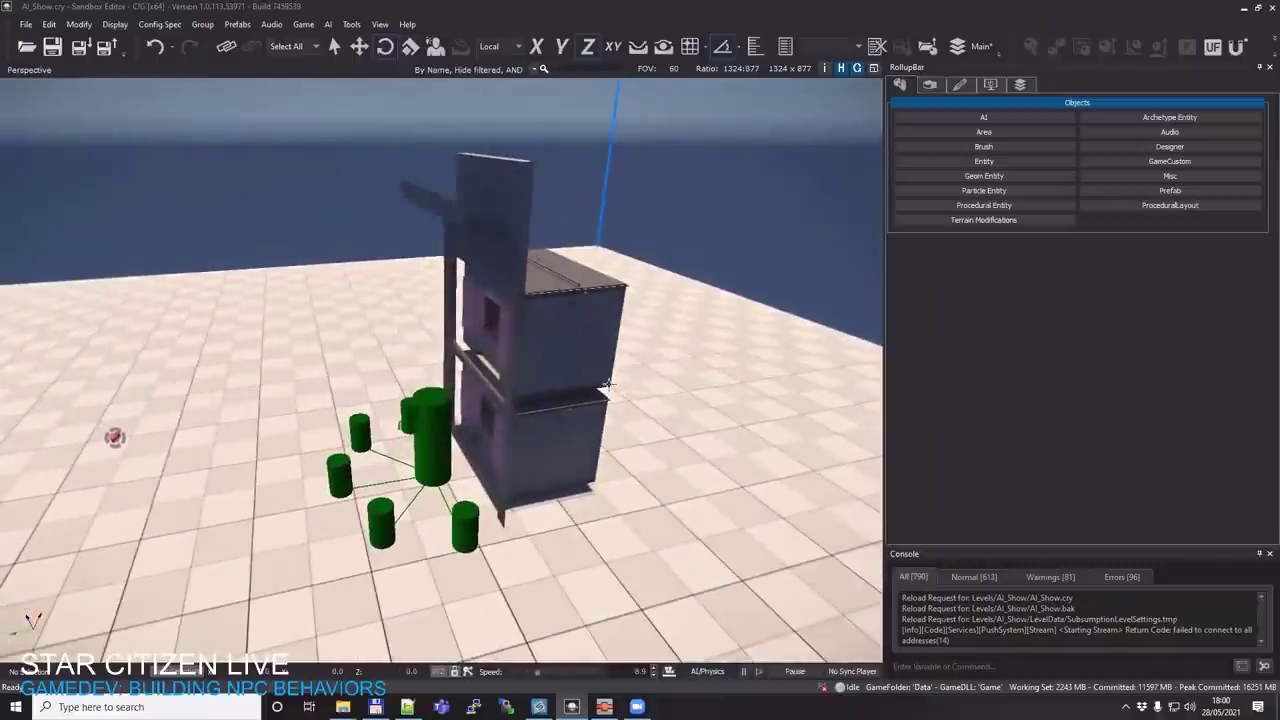